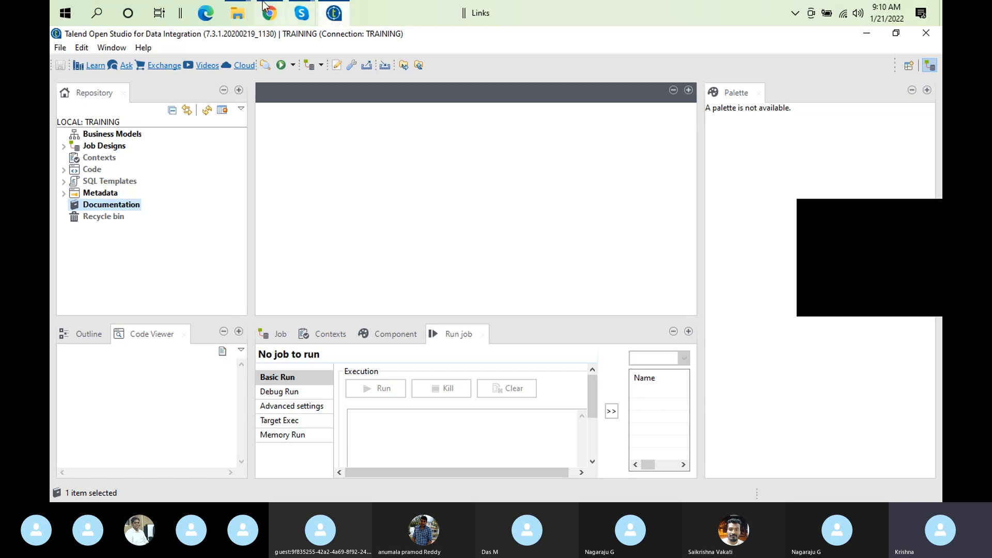
# Expand Job Designs in the TRAINING repository to reveal the Ex1 0.1 job
pyautogui.click(63, 148)
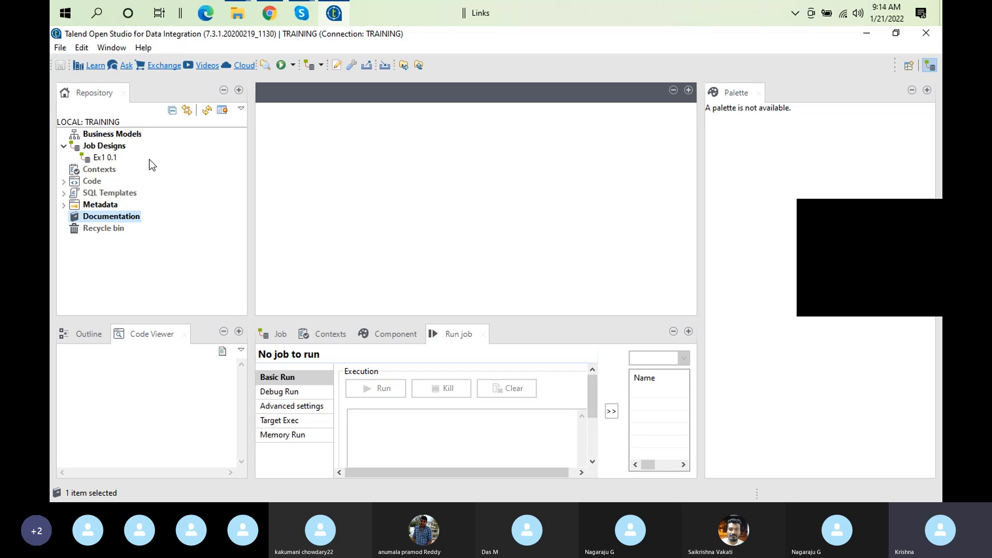
# Open job Ex1 0.1 in the designer using its Edit job: Ex1 command
pyautogui.click(111, 158)
pyautogui.rightClick(112, 159)
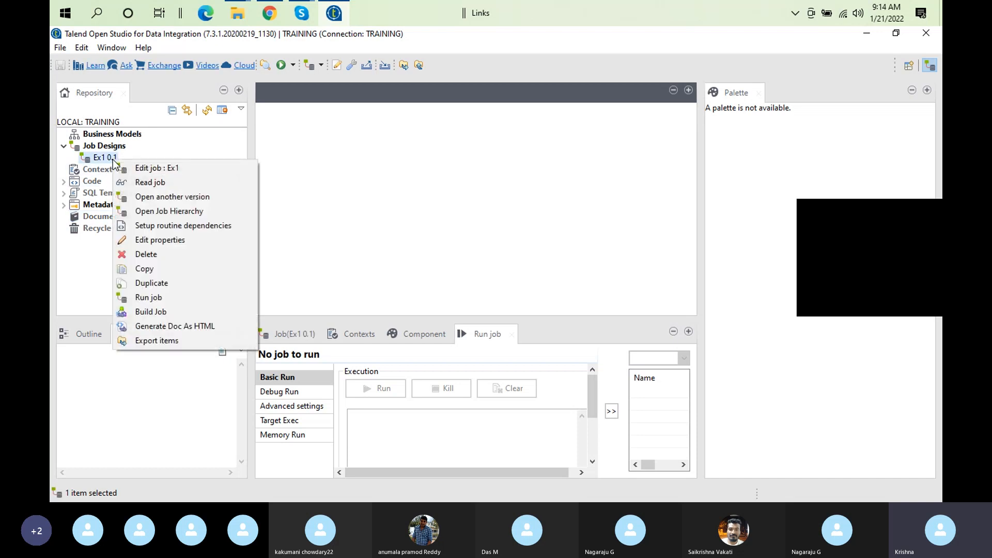
pyautogui.click(145, 169)
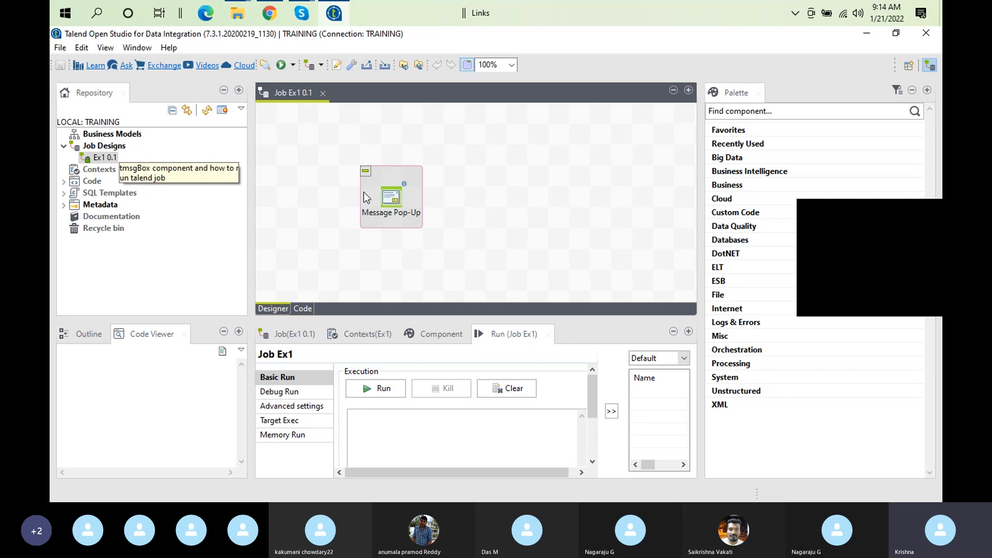
# Search the Ex1 canvas for 'tdb' and add the database input component beside Message Pop-Up
pyautogui.click(707, 241)
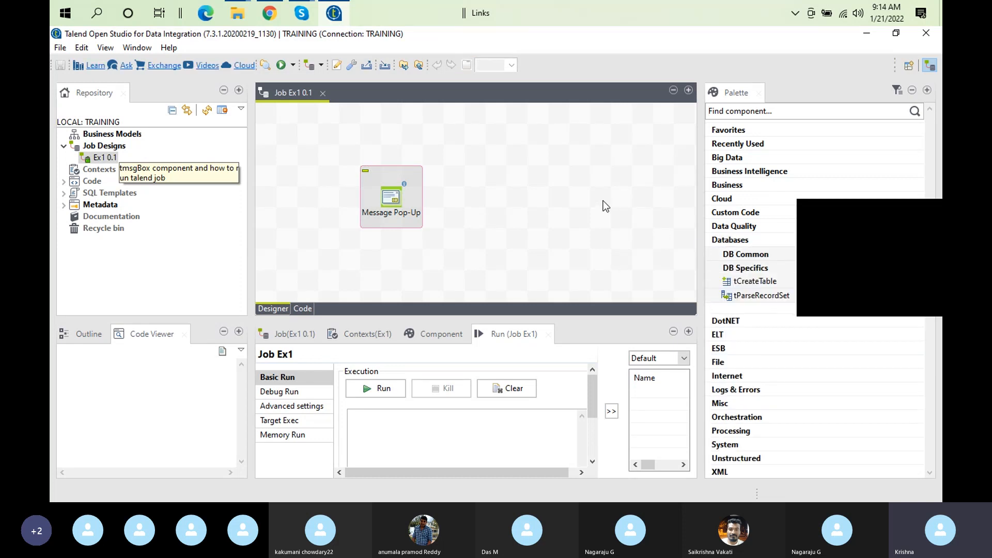
pyautogui.click(541, 243)
pyautogui.write('tdb')
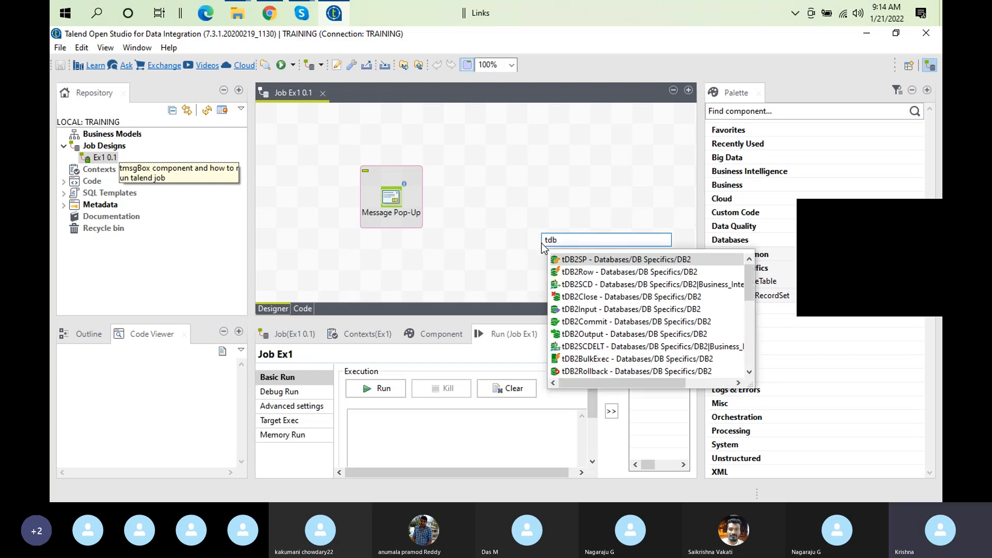
pyautogui.doubleClick(594, 310)
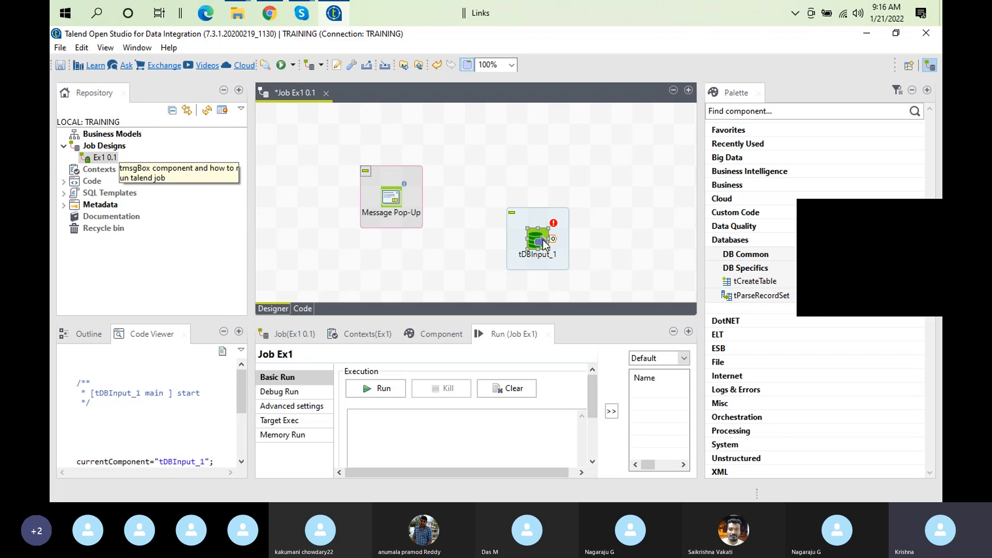
# Change tDBInput_1's Database setting from IBM DB2 to MySQL and apply it
pyautogui.doubleClick(546, 246)
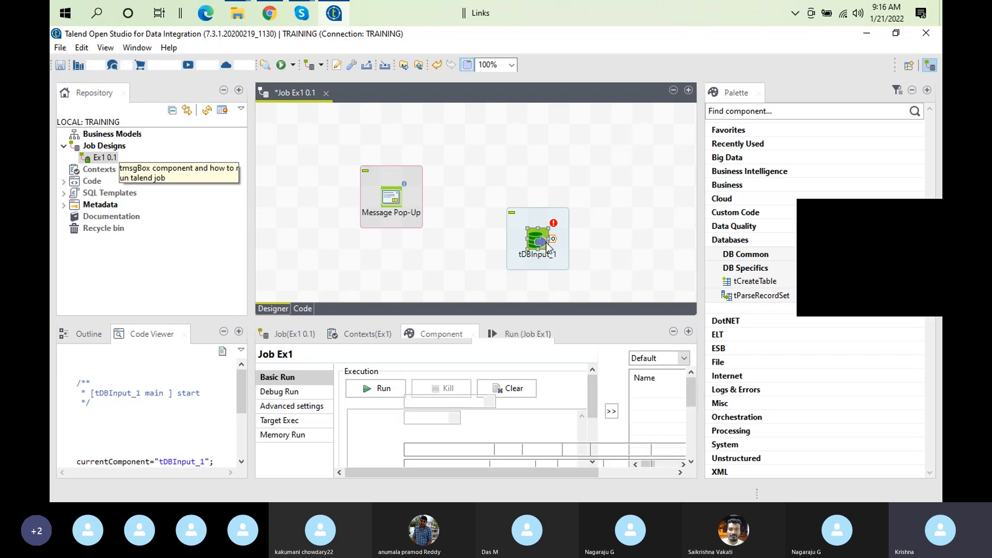
pyautogui.doubleClick(433, 324)
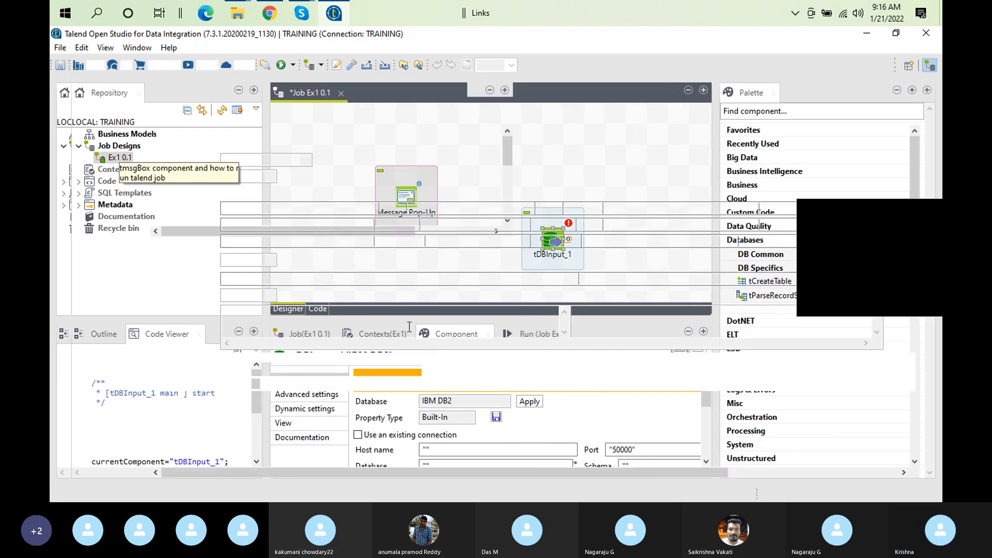
pyautogui.click(260, 162)
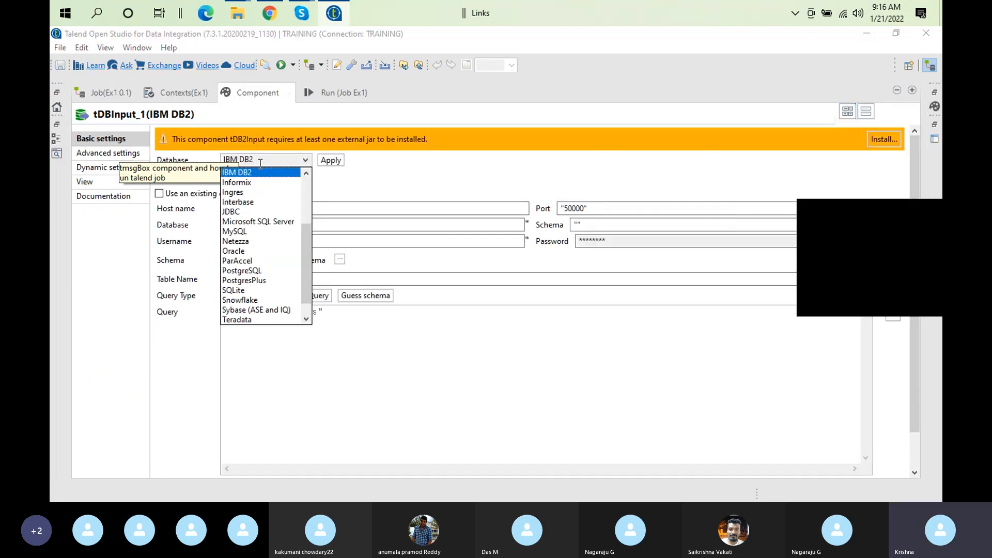
pyautogui.click(233, 231)
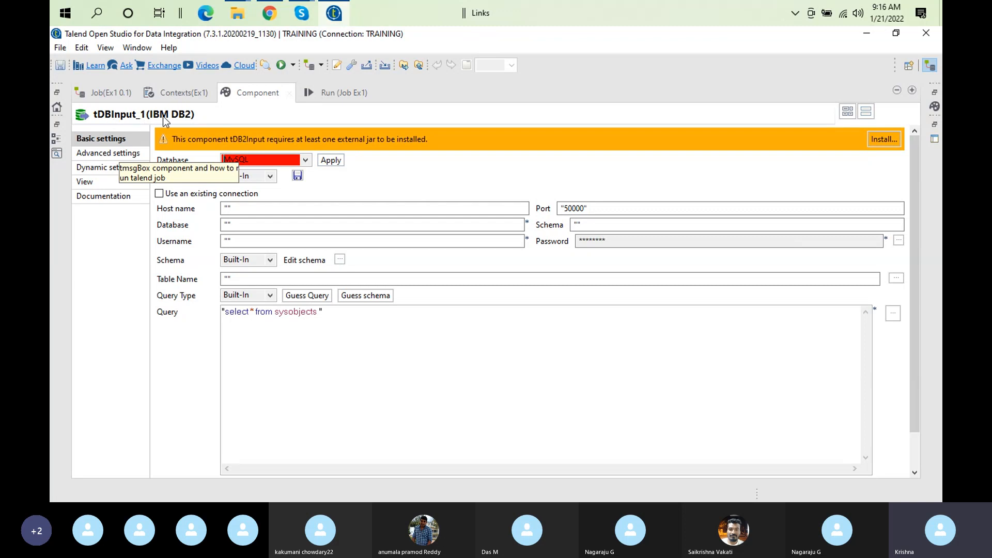
pyautogui.doubleClick(252, 98)
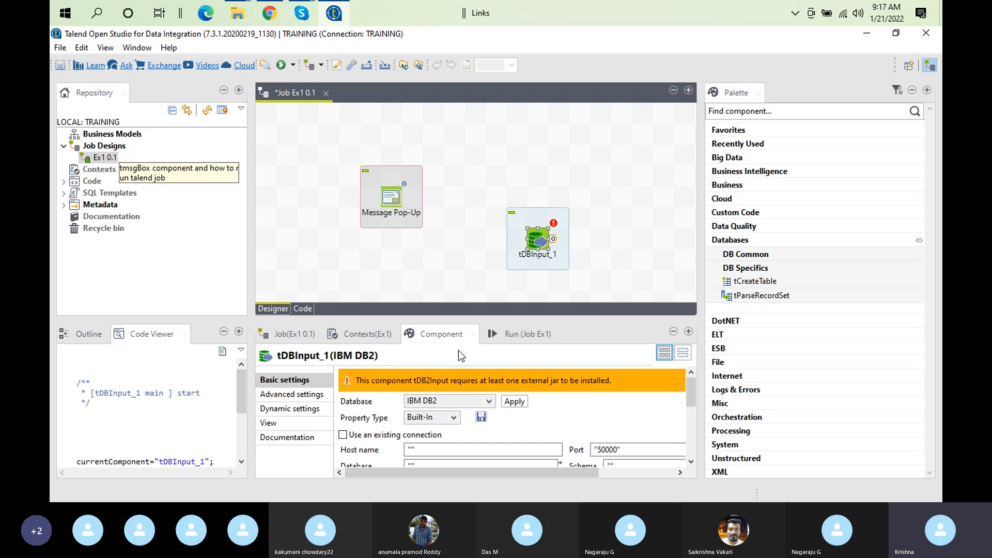
pyautogui.click(474, 403)
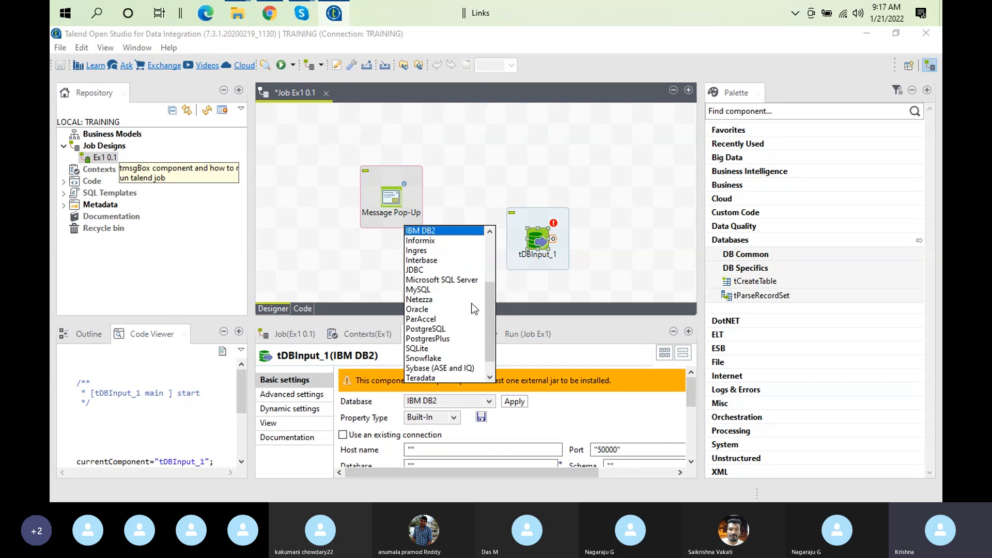
pyautogui.moveTo(490, 327); pyautogui.dragTo(491, 337)
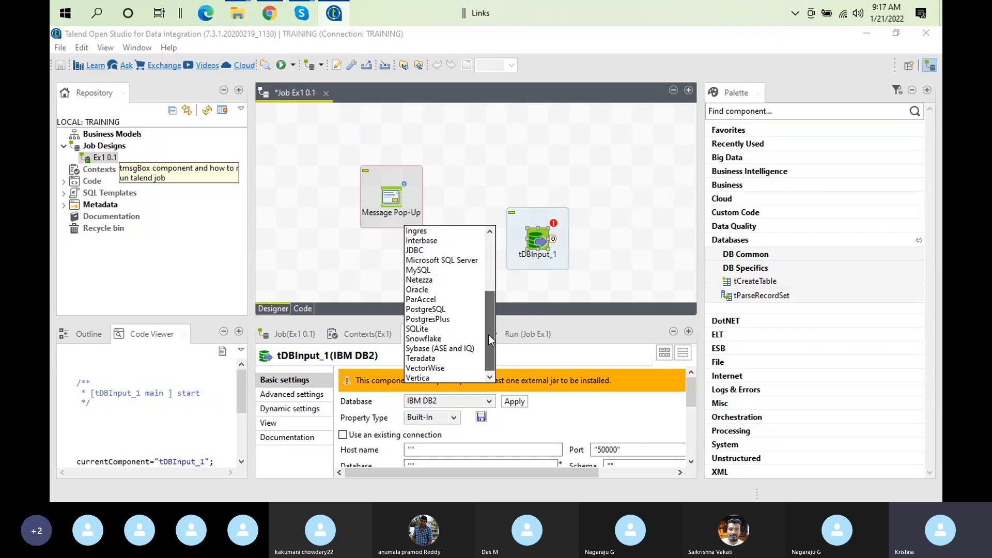
pyautogui.moveTo(488, 335); pyautogui.dragTo(476, 369)
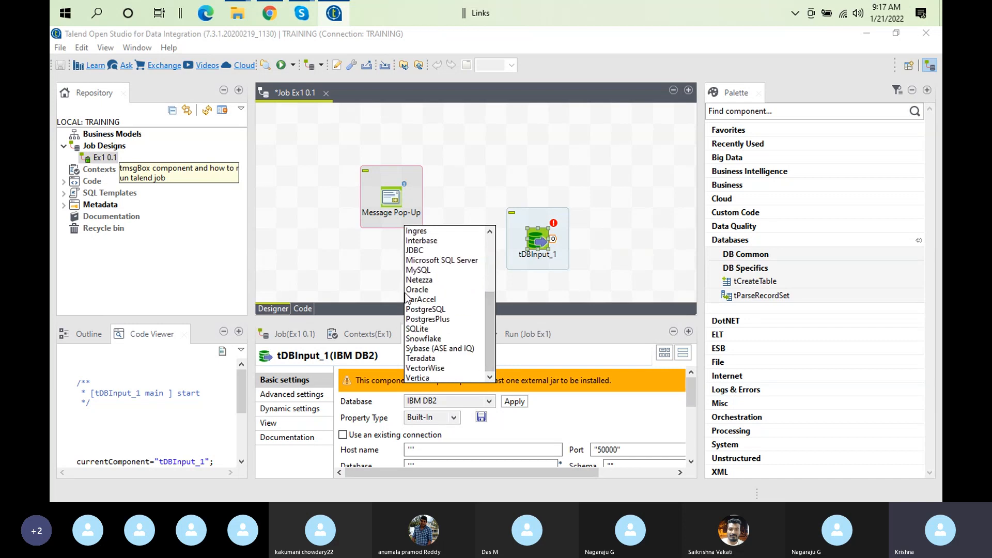
pyautogui.click(419, 270)
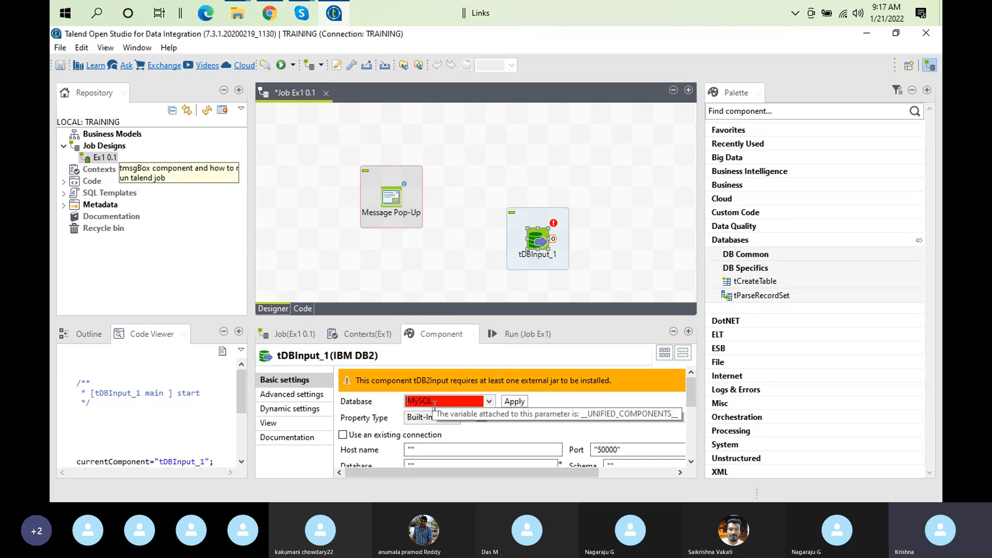
pyautogui.click(514, 401)
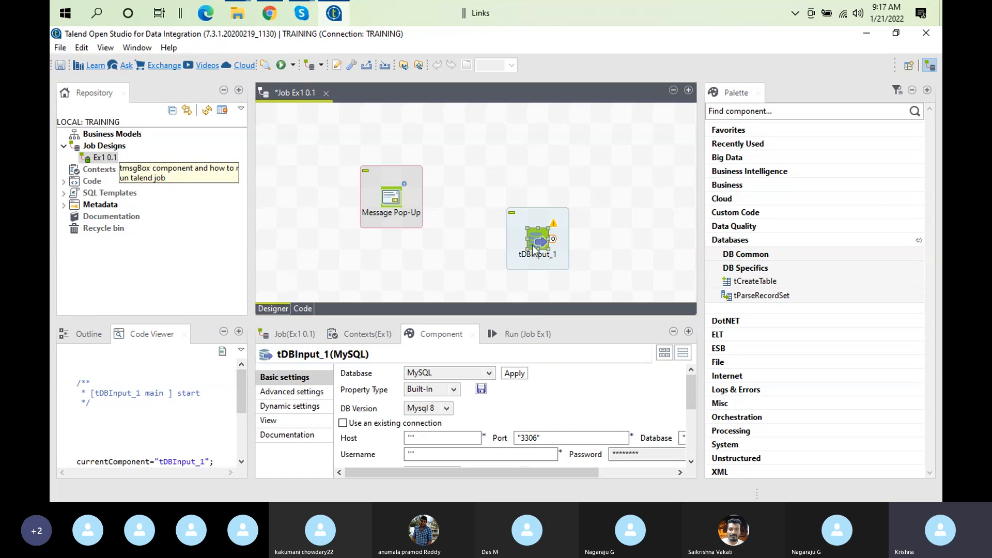
# Switch tDBInput_1's Database combo to Oracle and apply the change
pyautogui.click(488, 373)
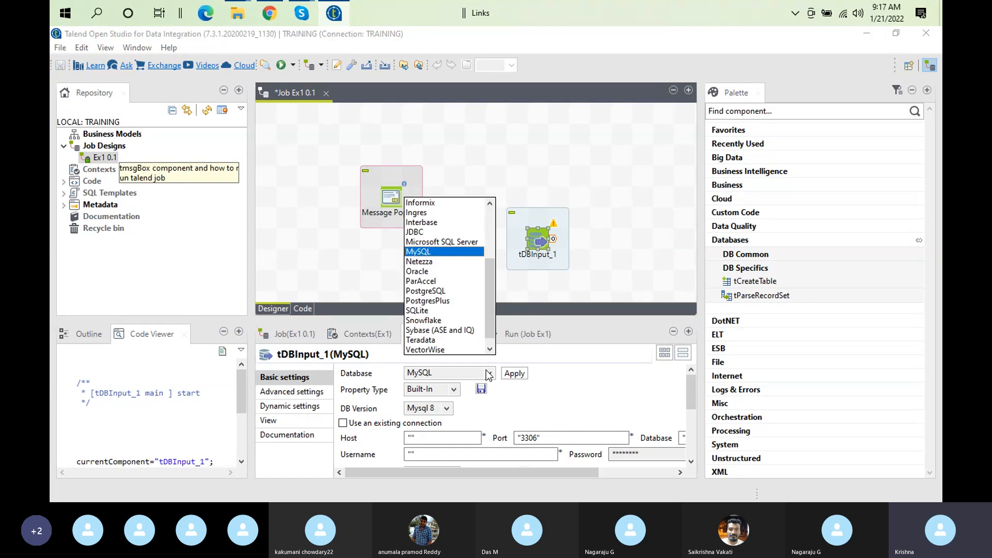
pyautogui.click(417, 270)
pyautogui.click(513, 376)
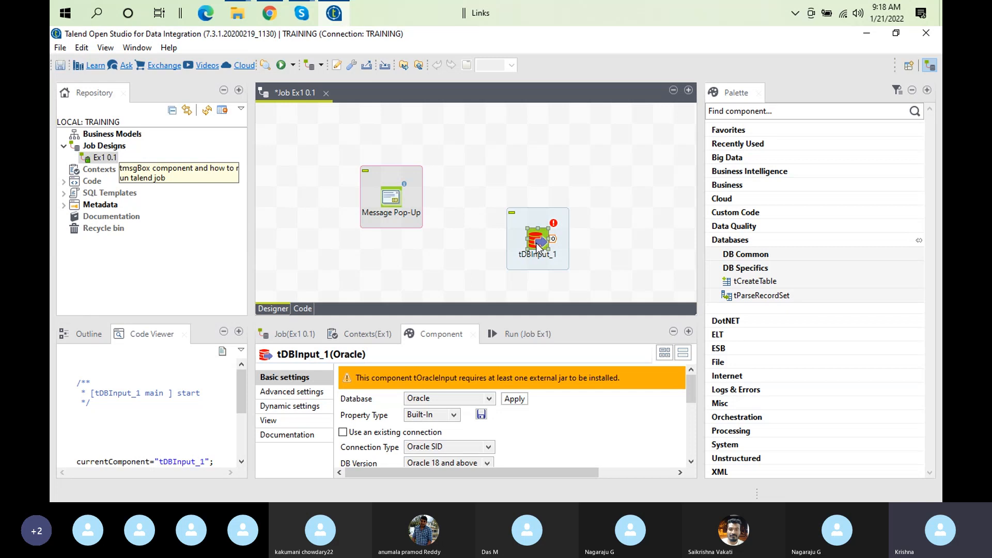
# Search 'tdboutput' on the canvas and add tDBOutput from DB Common to the job
pyautogui.click(575, 236)
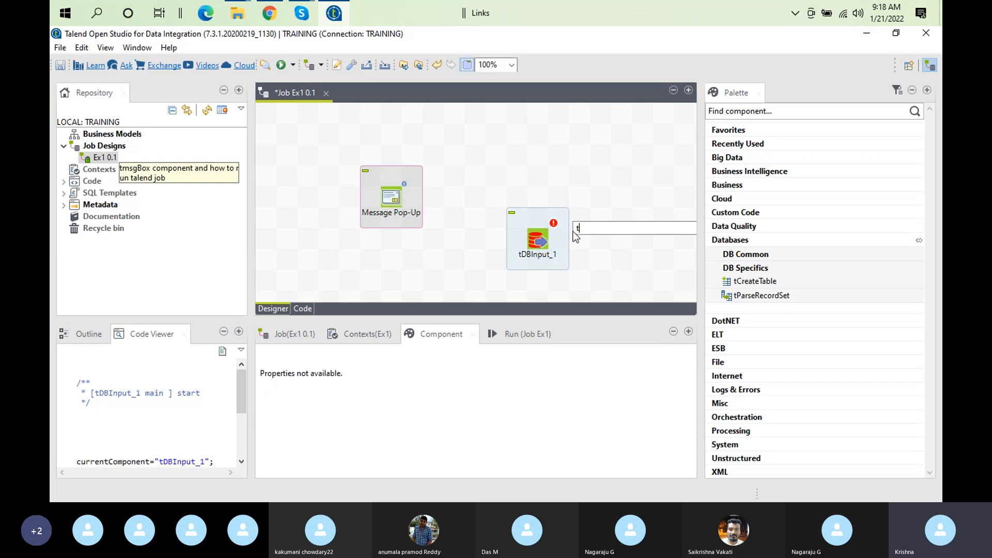
pyautogui.write('tdb')
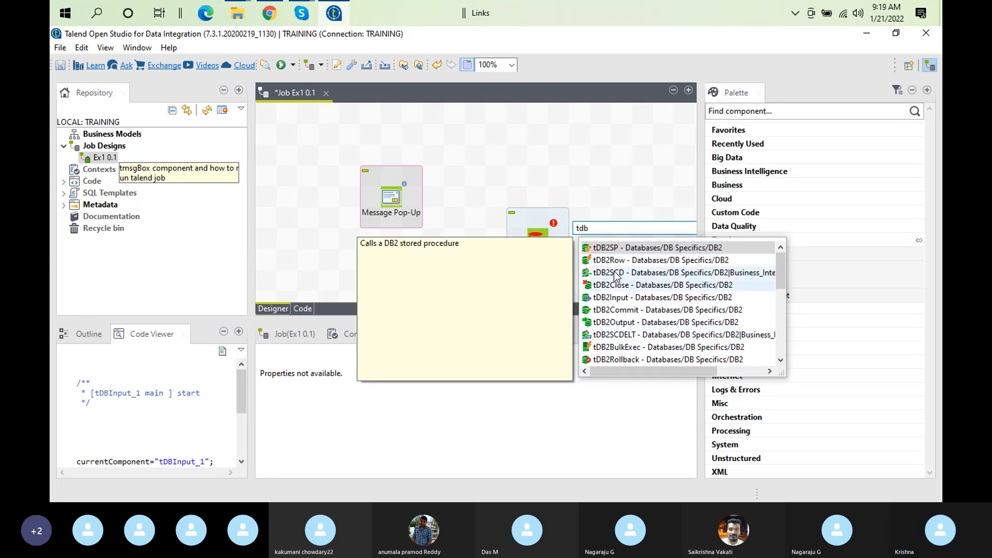
pyautogui.write('ou')
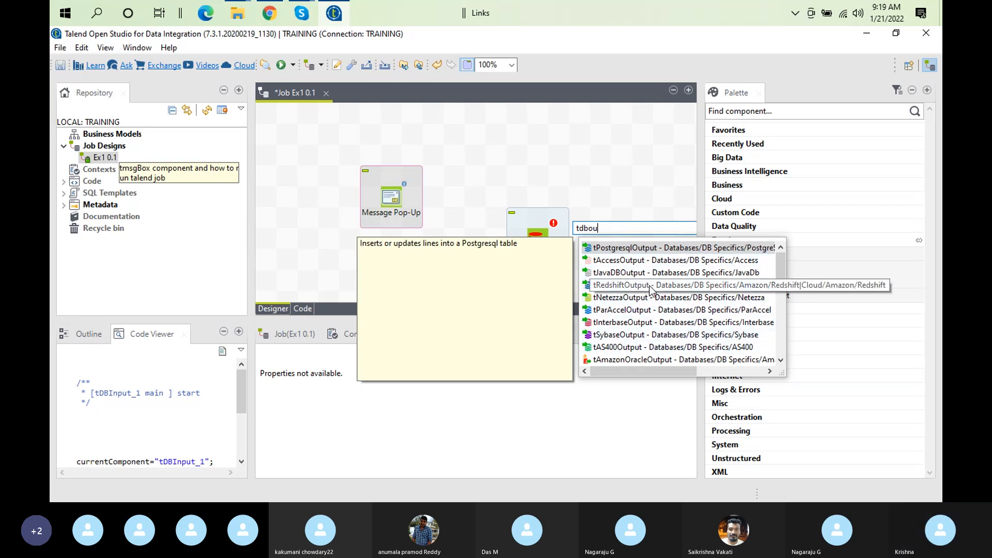
pyautogui.write('tput')
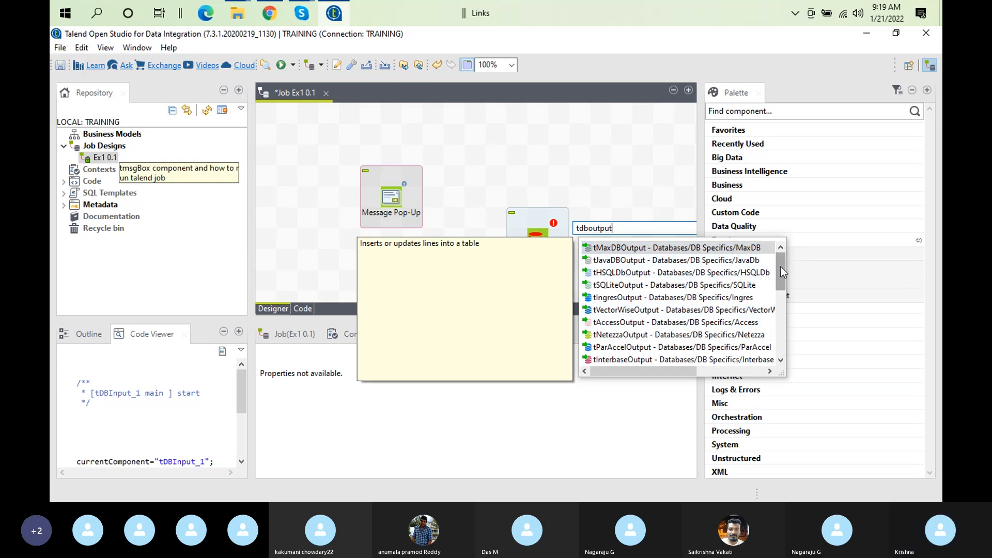
pyautogui.moveTo(780, 267); pyautogui.dragTo(788, 337)
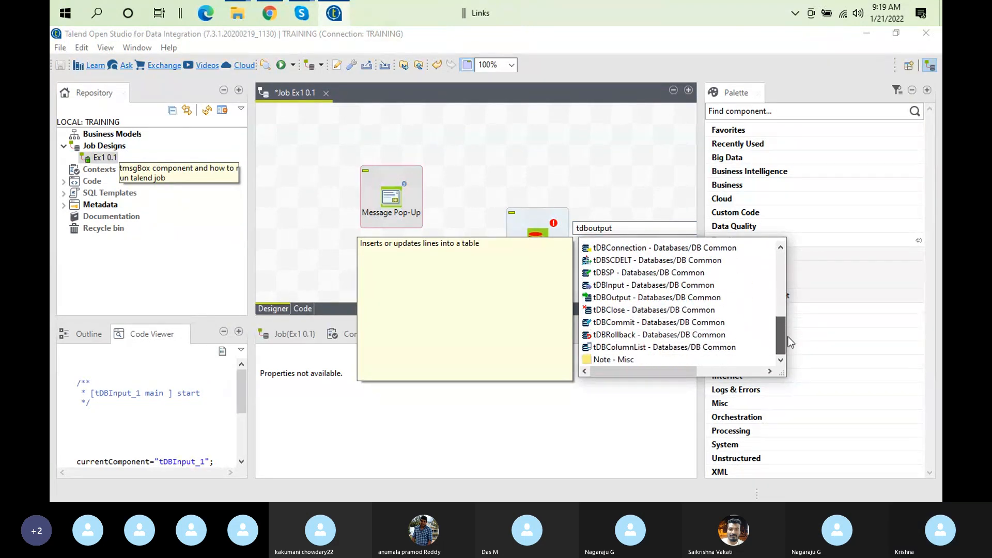
pyautogui.doubleClick(622, 298)
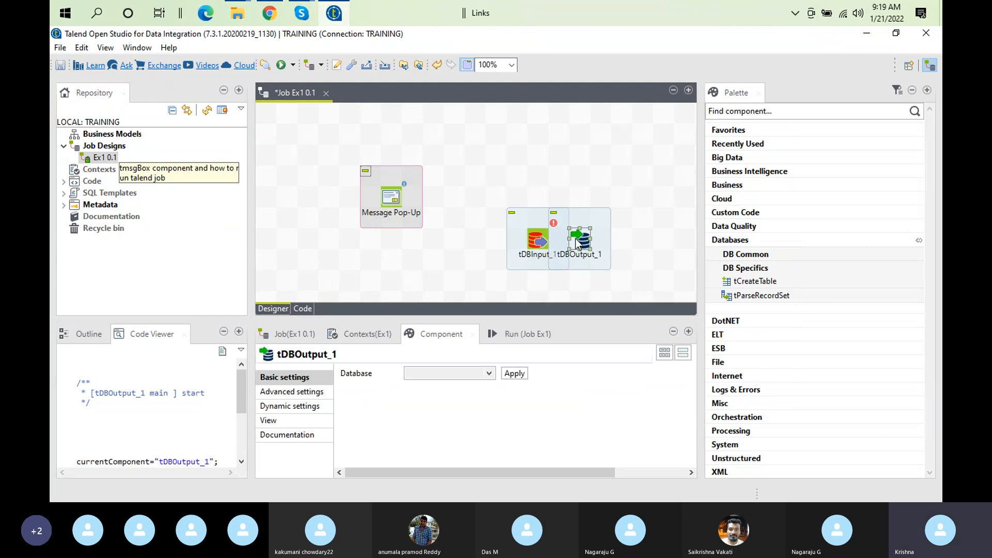
# Drag tDBOutput_1 to the right so it sits clear of tDBInput_1
pyautogui.click(579, 216)
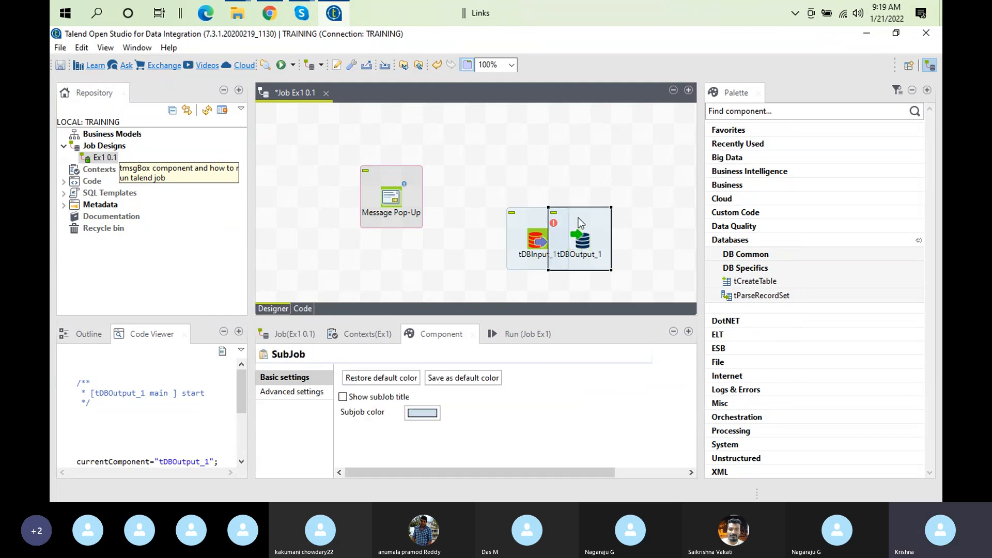
pyautogui.click(588, 239)
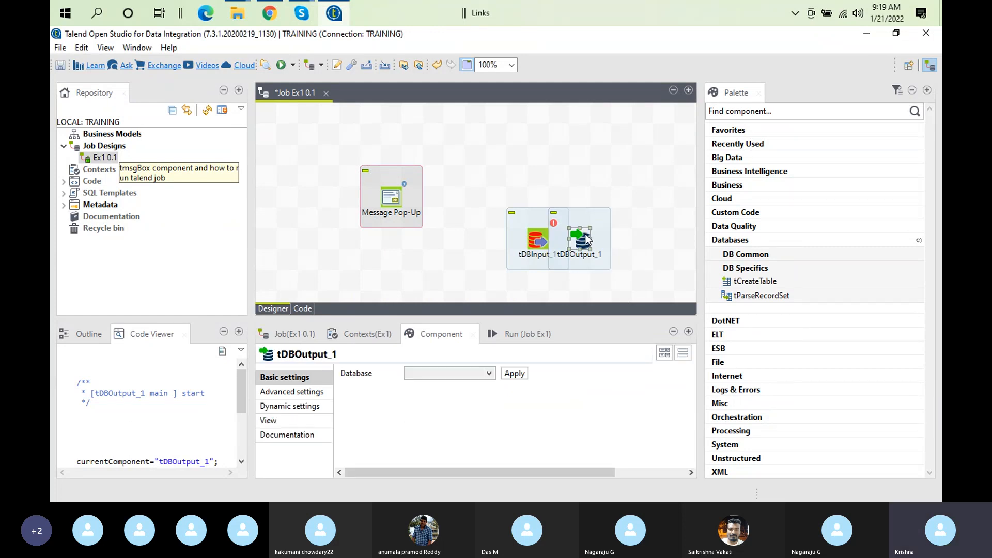
pyautogui.moveTo(588, 238); pyautogui.dragTo(629, 238)
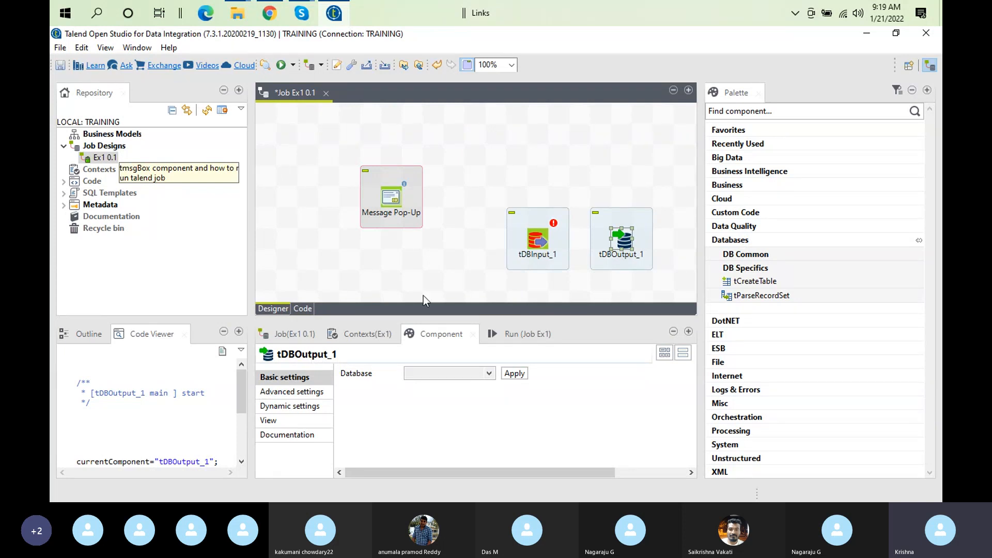
pyautogui.rightClick(547, 240)
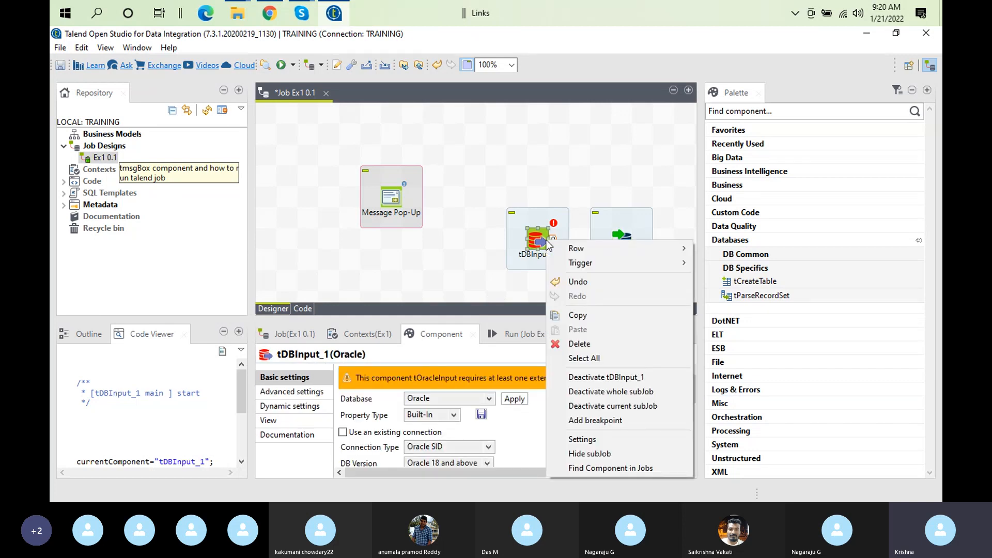
pyautogui.moveTo(643, 248)
pyautogui.click(734, 253)
pyautogui.click(671, 216)
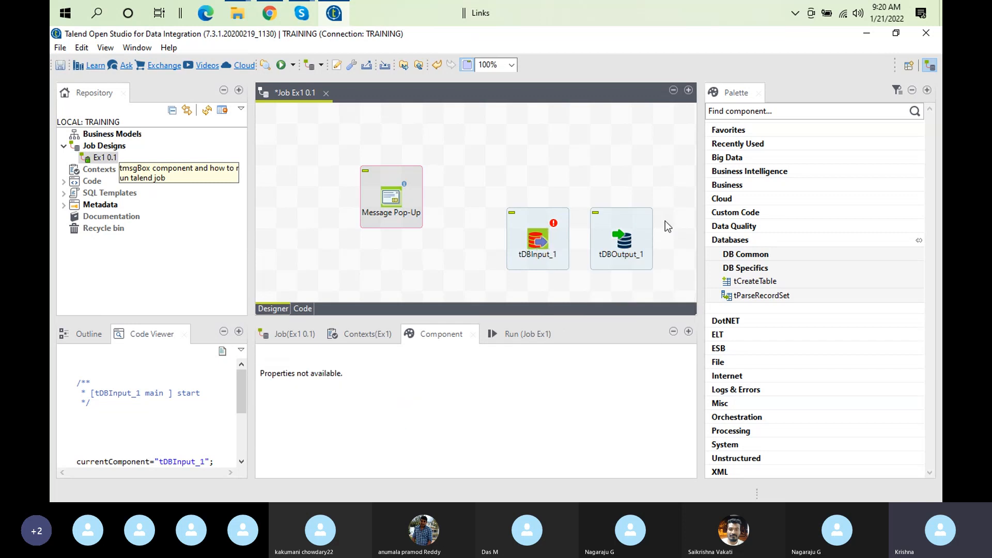
# Choose Oracle in tDBOutput_1's Database combo and apply it
pyautogui.click(635, 252)
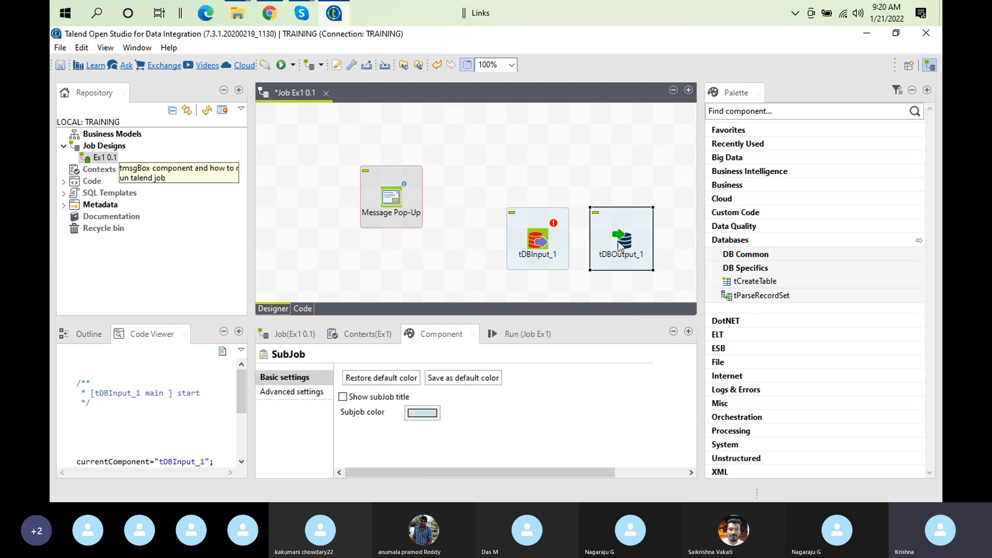
pyautogui.click(620, 245)
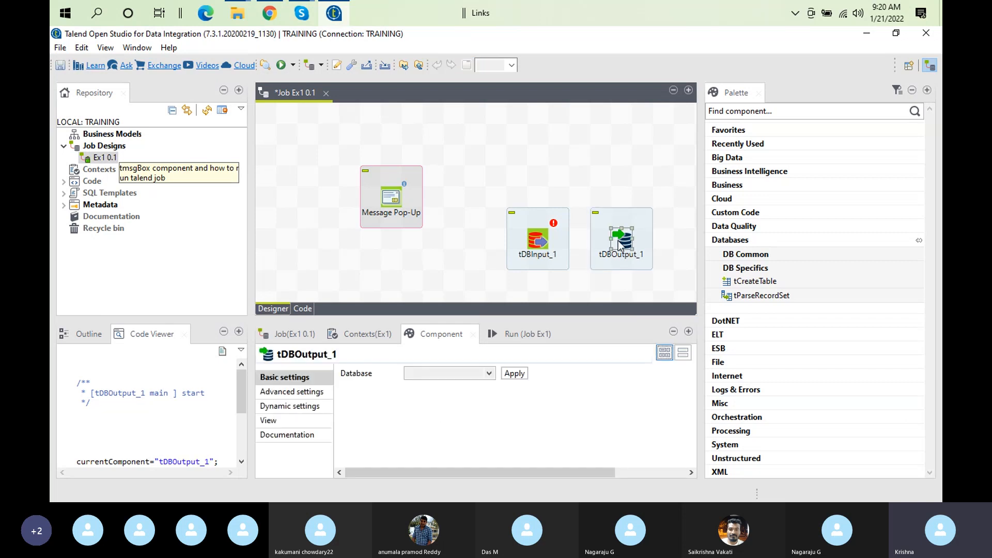
pyautogui.click(485, 374)
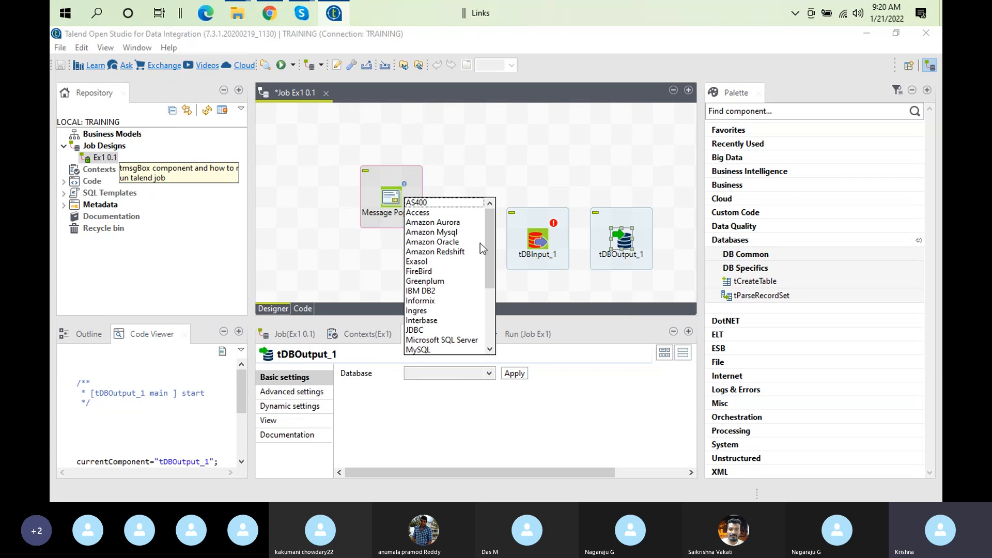
pyautogui.moveTo(488, 252); pyautogui.dragTo(490, 279)
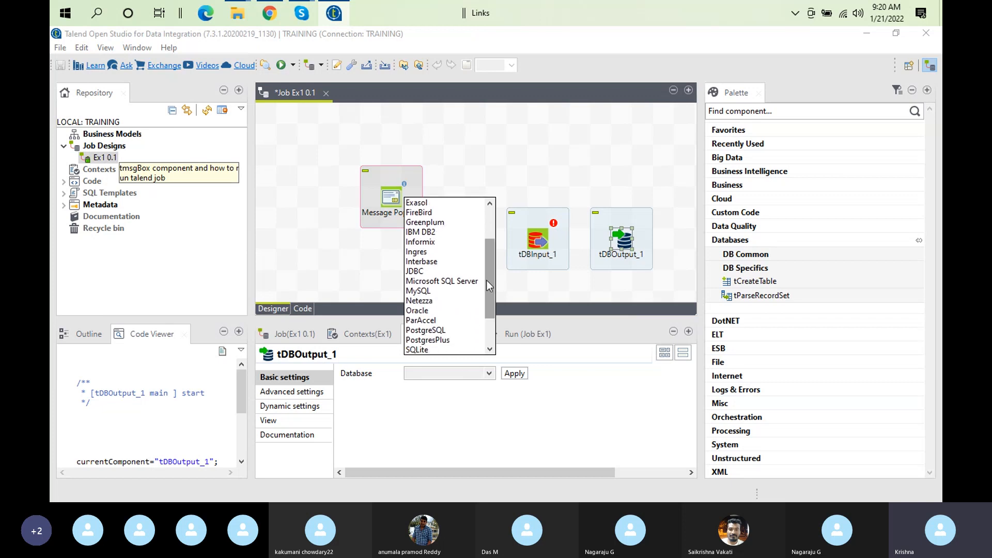
pyautogui.click(429, 312)
pyautogui.click(522, 381)
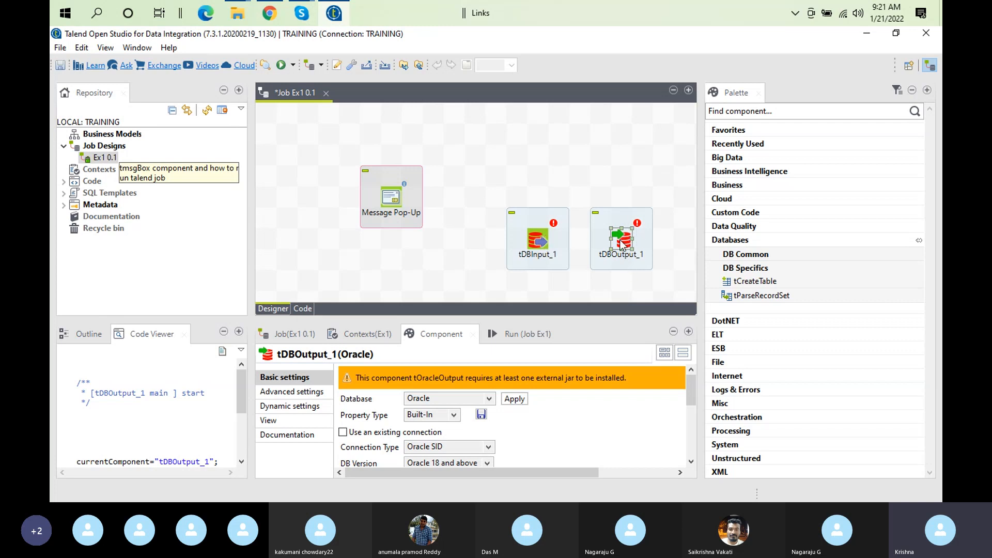
pyautogui.click(540, 241)
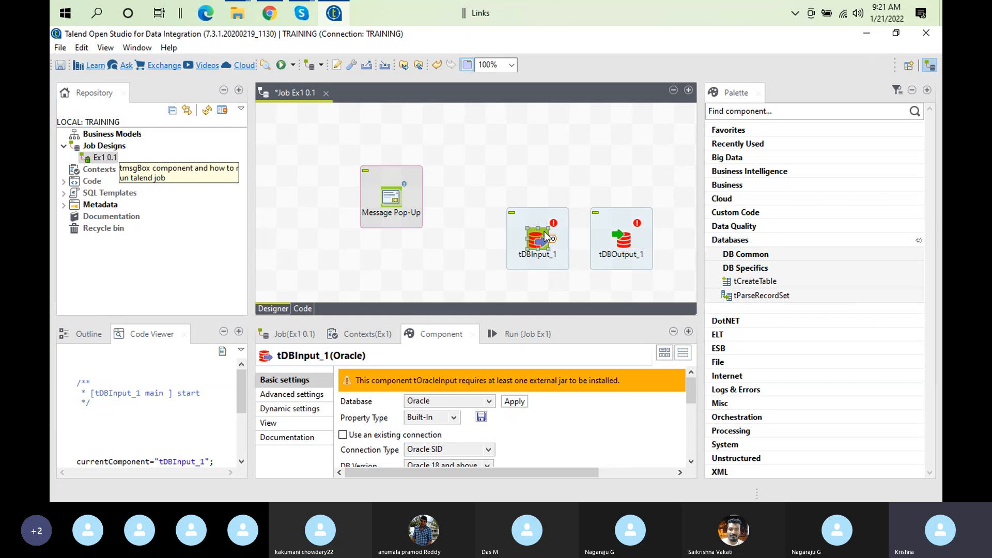
pyautogui.click(623, 241)
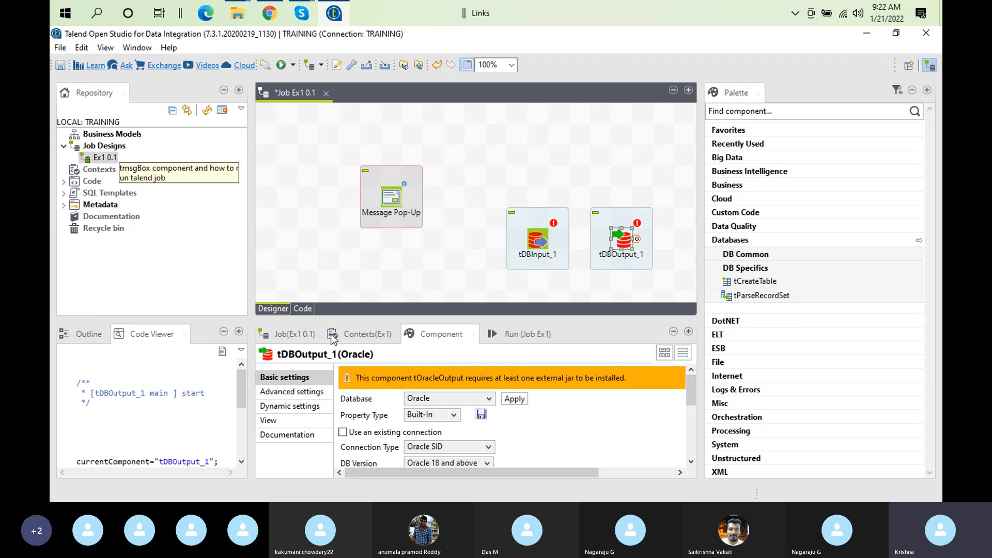
pyautogui.click(303, 406)
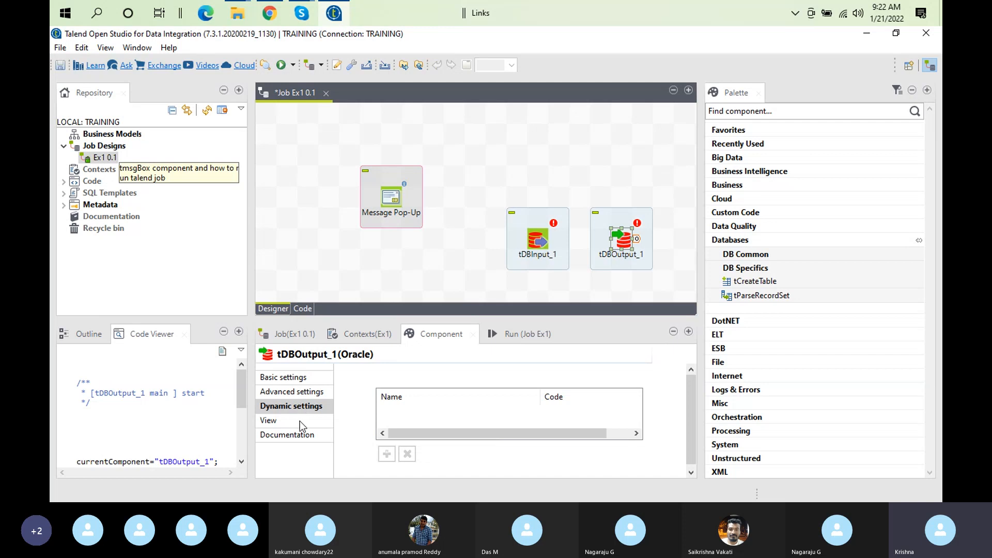
pyautogui.click(299, 420)
pyautogui.click(305, 435)
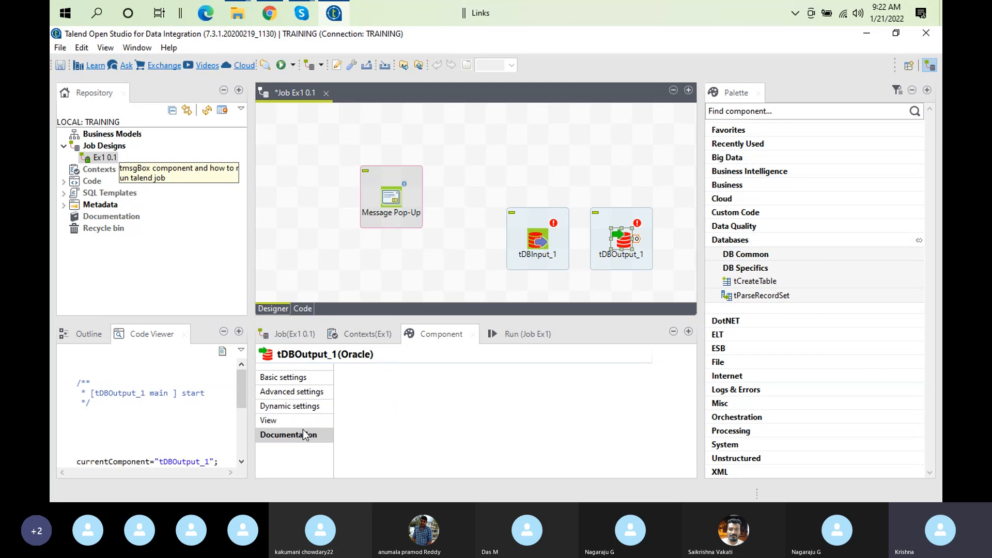
pyautogui.click(299, 377)
pyautogui.click(545, 241)
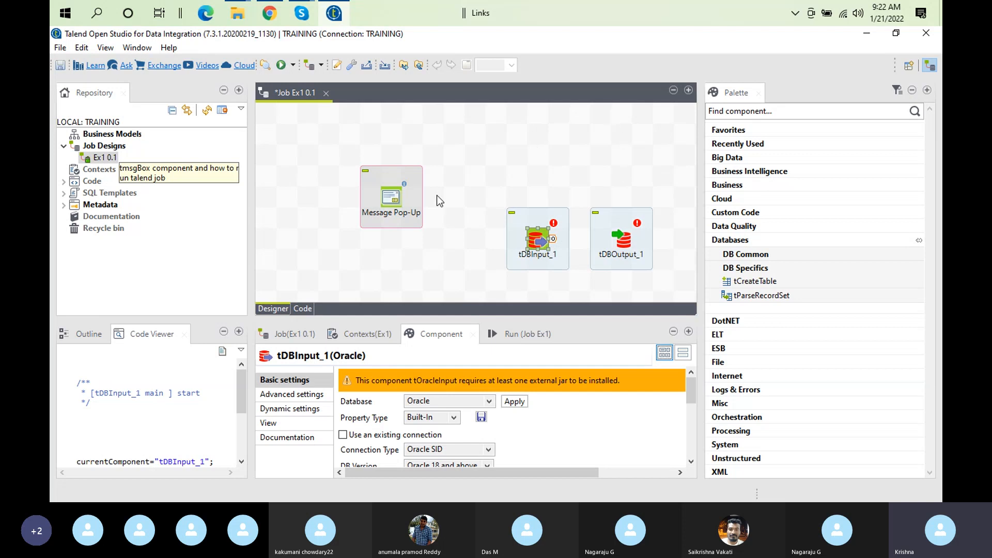
pyautogui.click(530, 241)
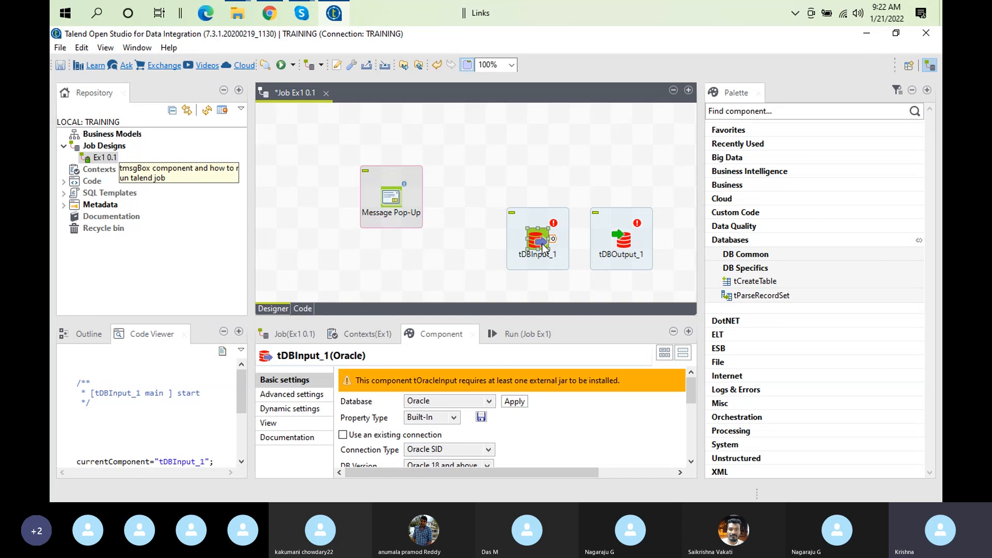
pyautogui.press('F1')
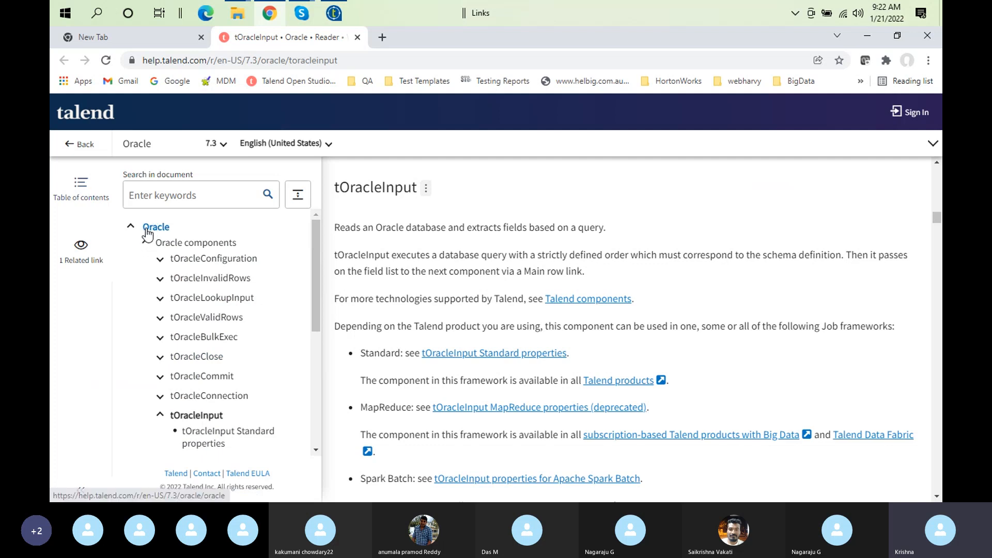
# Bring the tOracleInput help page in Chrome back to the front from the taskbar
pyautogui.click(342, 16)
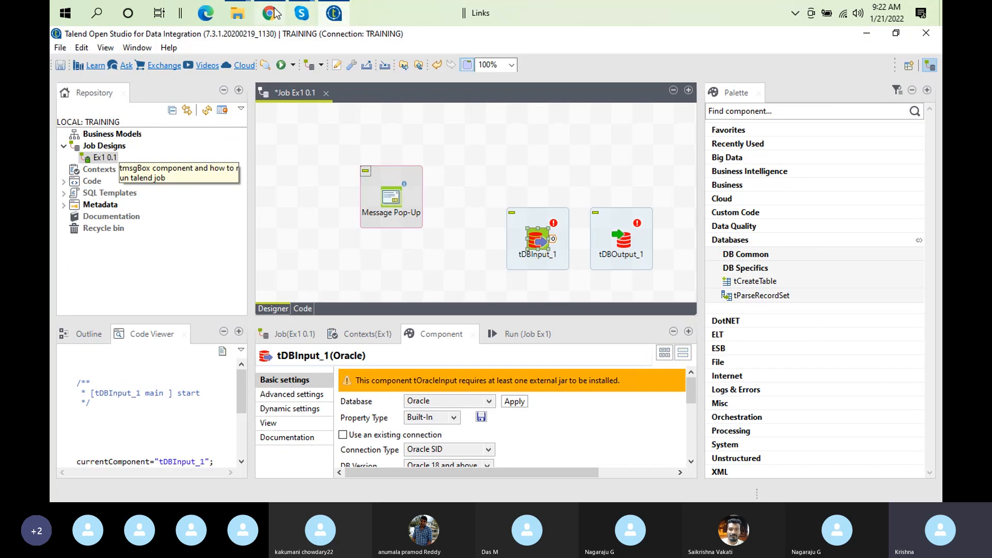
pyautogui.moveTo(285, 13)
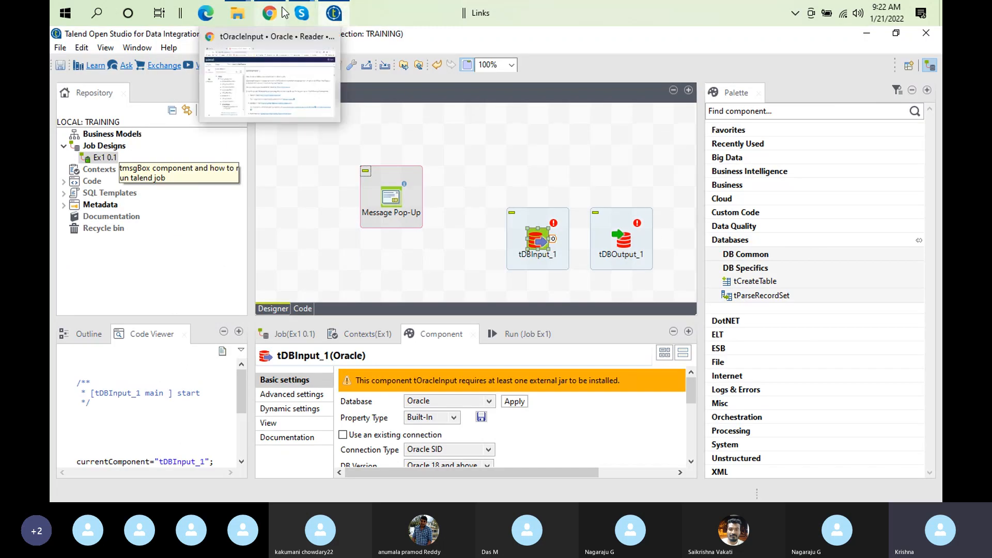
pyautogui.click(271, 75)
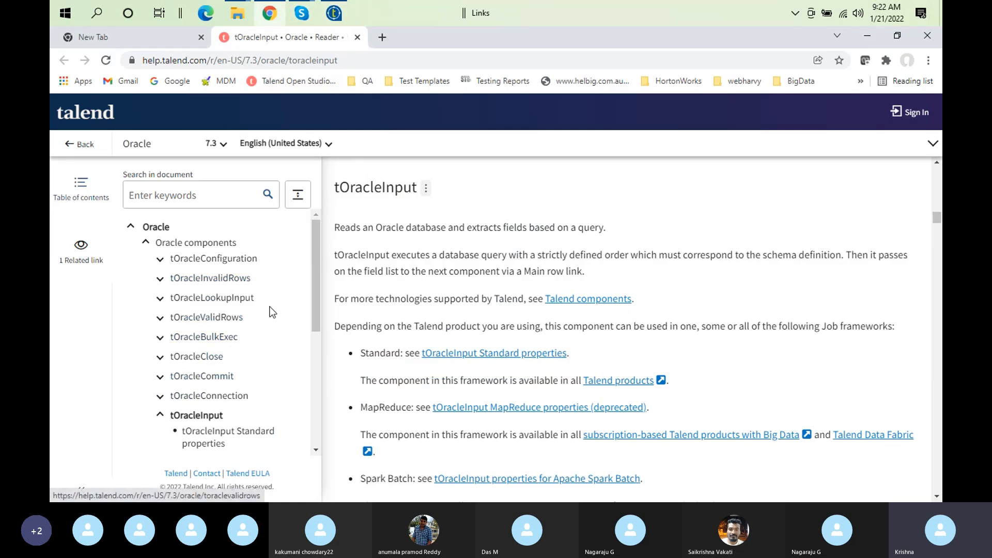
# Scroll to the tOracleInput Standard properties and Usage sections, then return to Talend Studio
pyautogui.moveTo(317, 281); pyautogui.dragTo(315, 336)
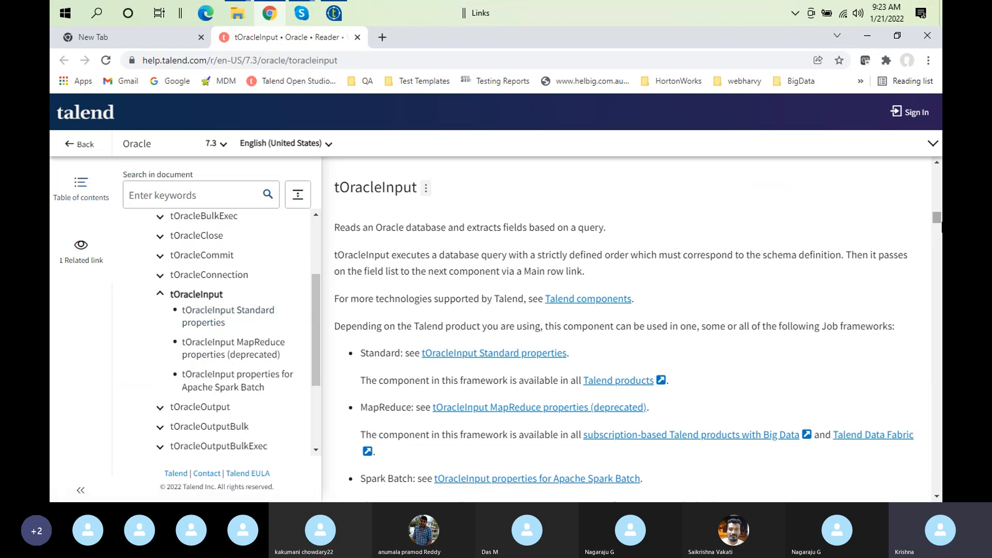
pyautogui.moveTo(934, 218); pyautogui.dragTo(941, 250)
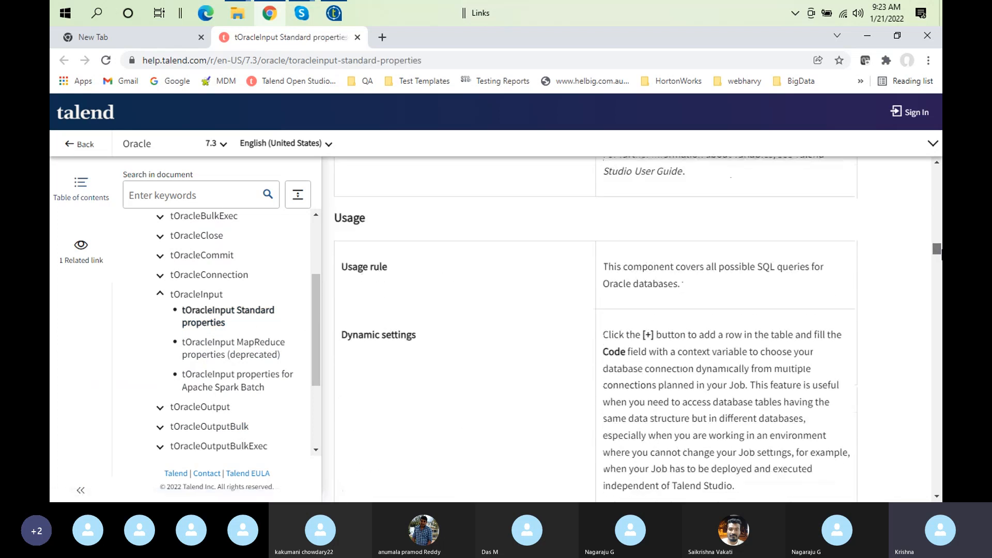
pyautogui.click(332, 11)
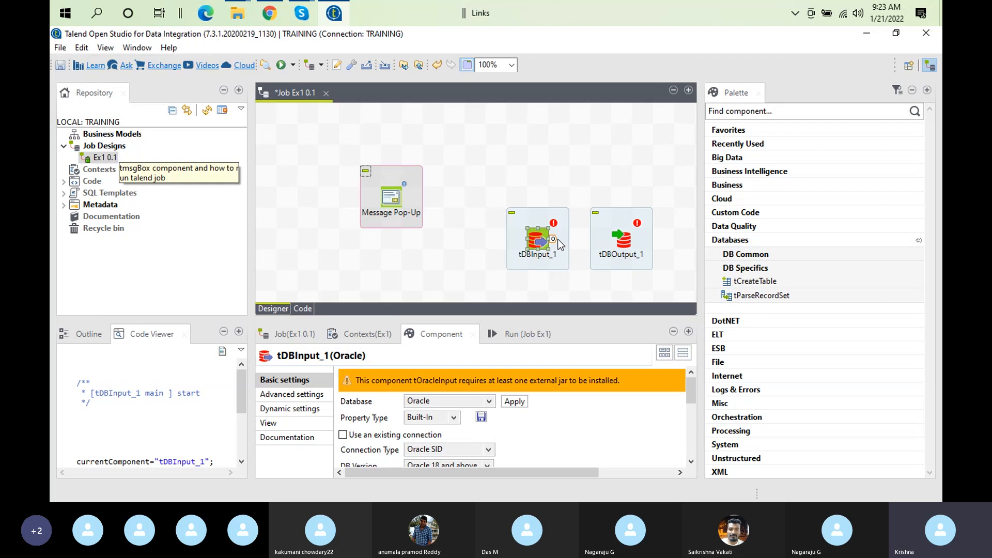
# Select tDBOutput_1 to show its Oracle settings in the Component tab
pyautogui.click(621, 241)
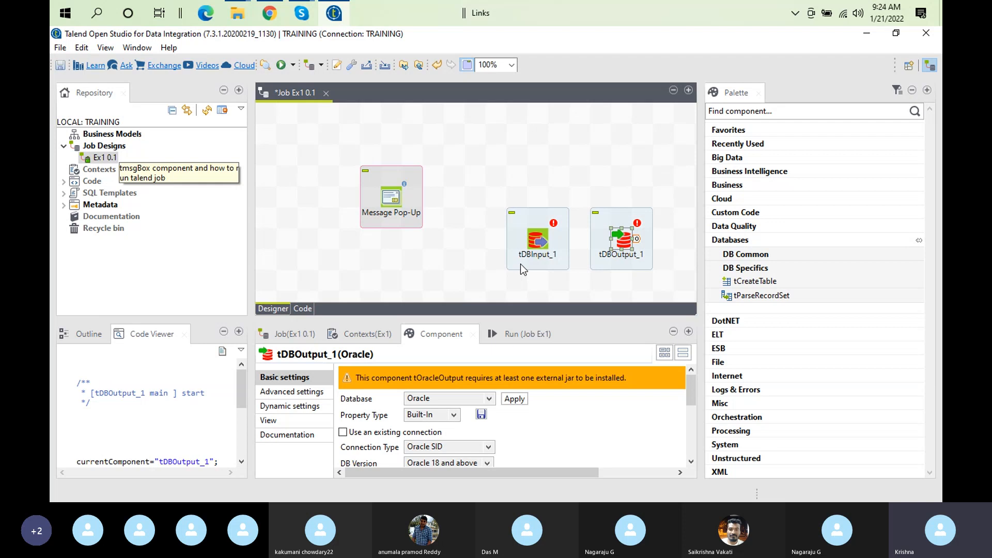
# Search the Palette for Mysql and drag tDBInput (MySQL) from DB Common onto the canvas
pyautogui.click(758, 110)
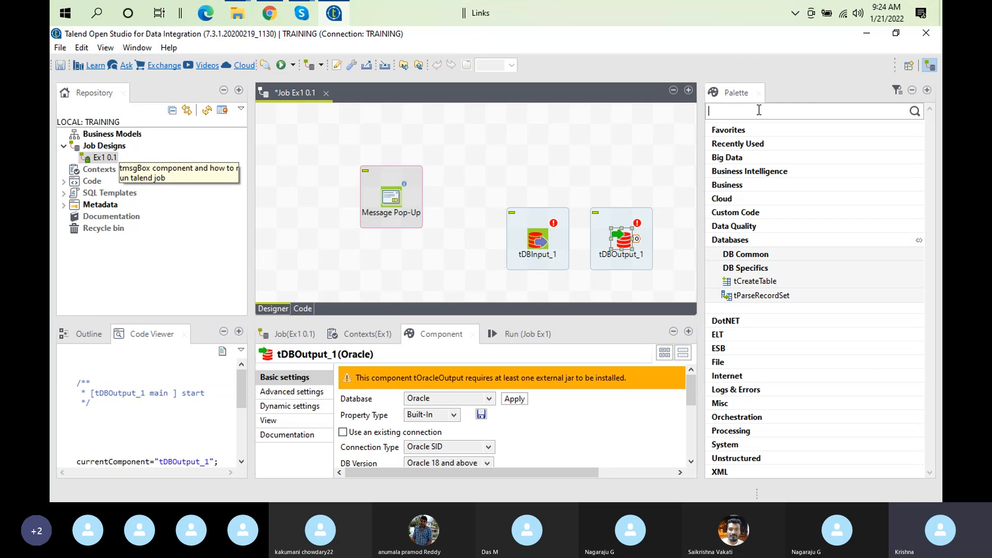
pyautogui.write('Mysql')
pyautogui.press('Return')
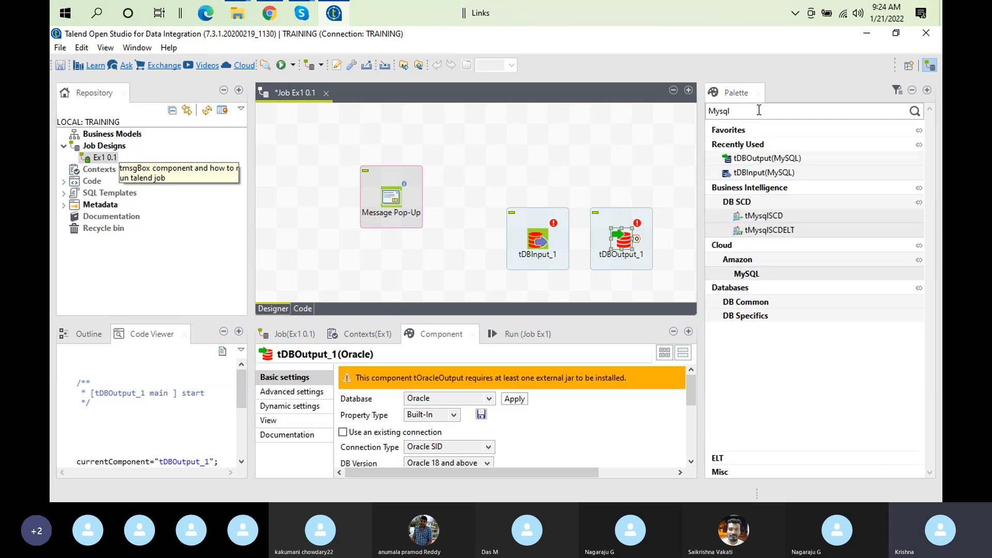
pyautogui.click(749, 274)
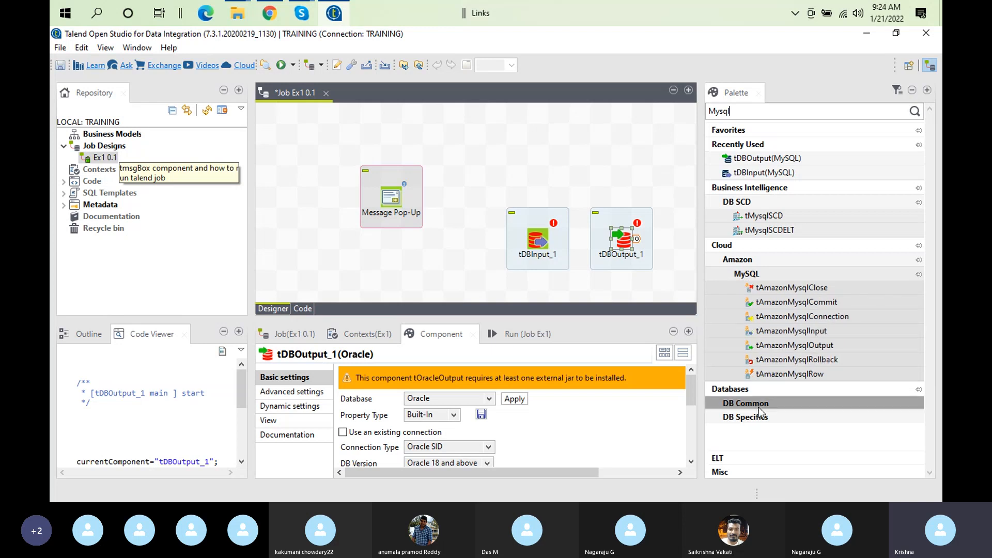
pyautogui.click(781, 403)
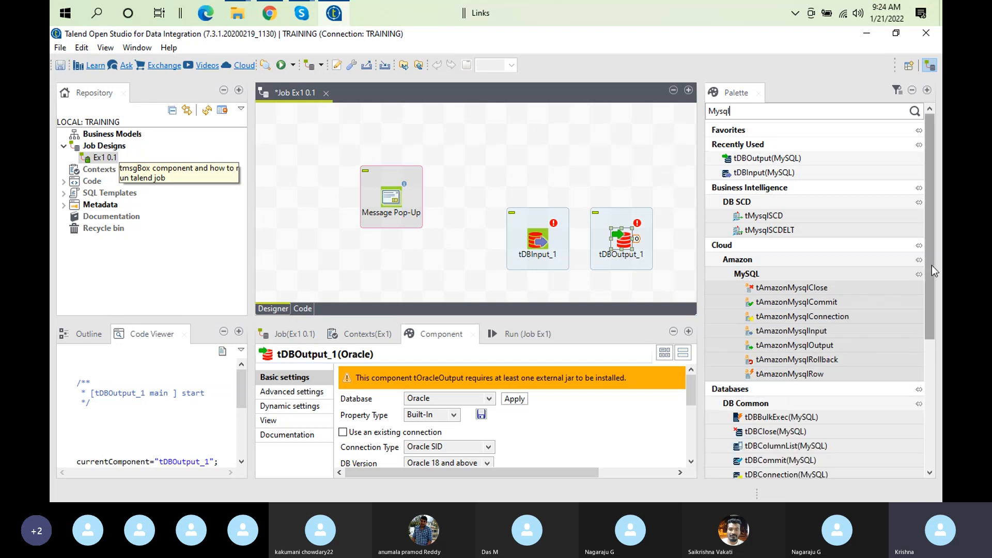
pyautogui.moveTo(932, 277); pyautogui.dragTo(935, 410)
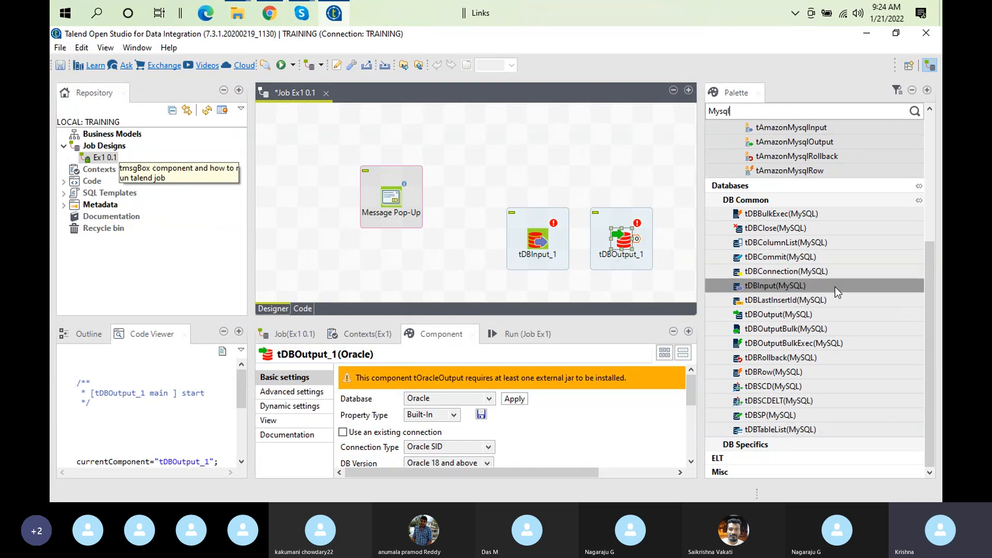
pyautogui.moveTo(821, 287); pyautogui.dragTo(563, 152)
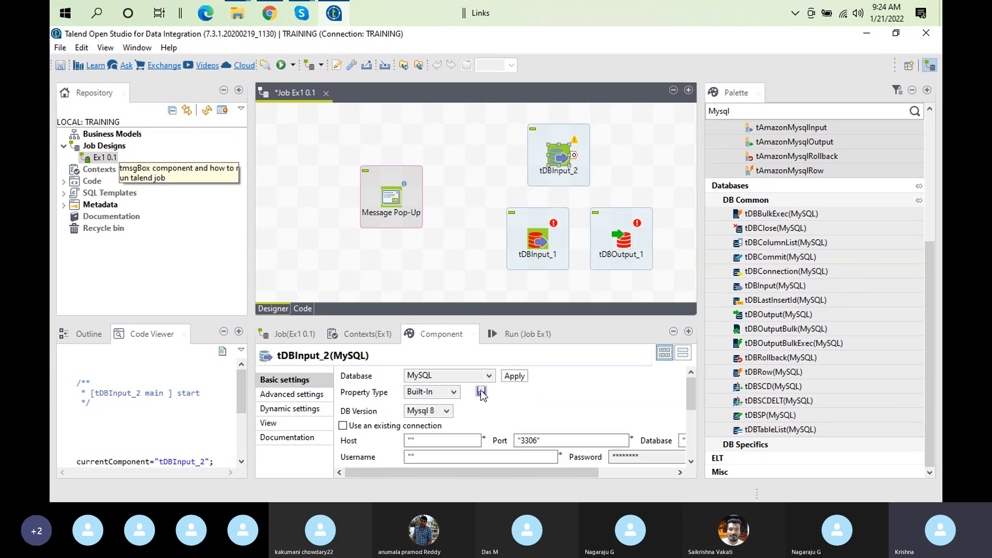
# Switch tDBInput_2's Database type to PostgresPlus and apply it
pyautogui.click(468, 372)
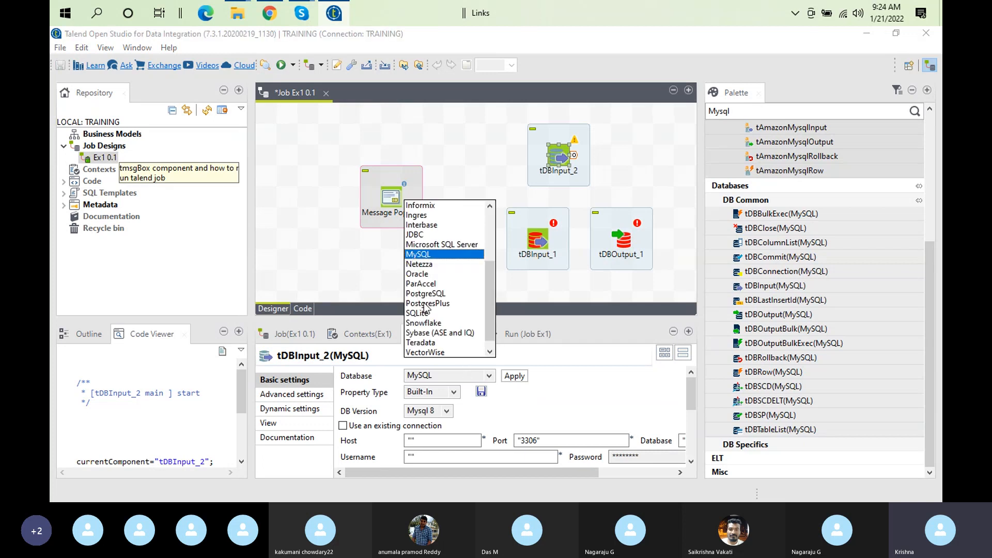
pyautogui.click(426, 303)
pyautogui.click(509, 374)
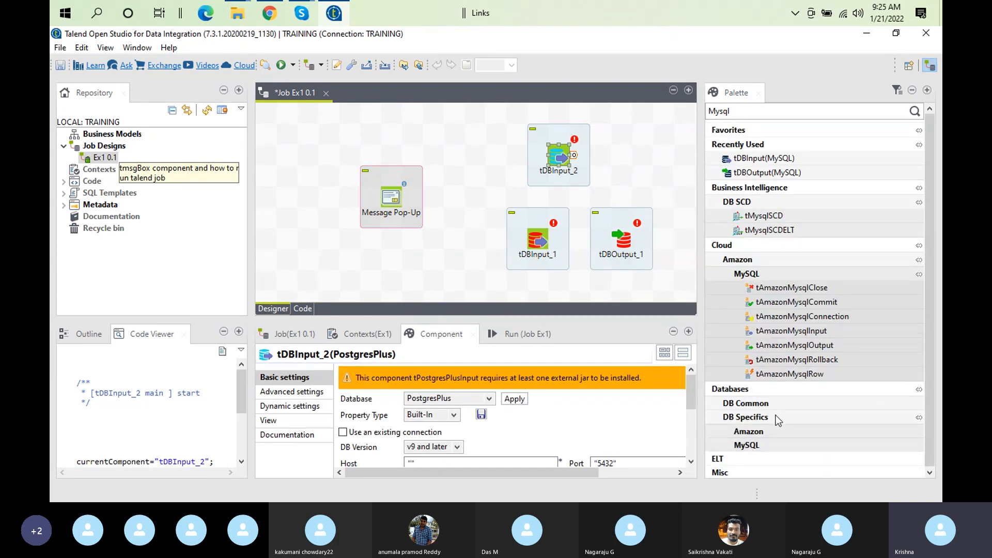
# Browse the DB Specifics, Amazon and DB Common palette groups, then reopen the Database type list
pyautogui.click(777, 416)
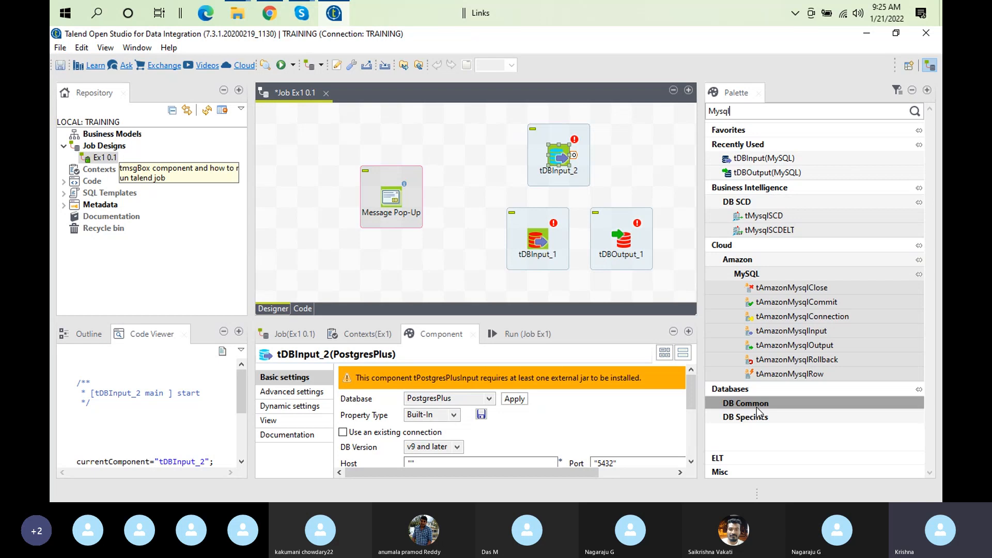
pyautogui.click(737, 262)
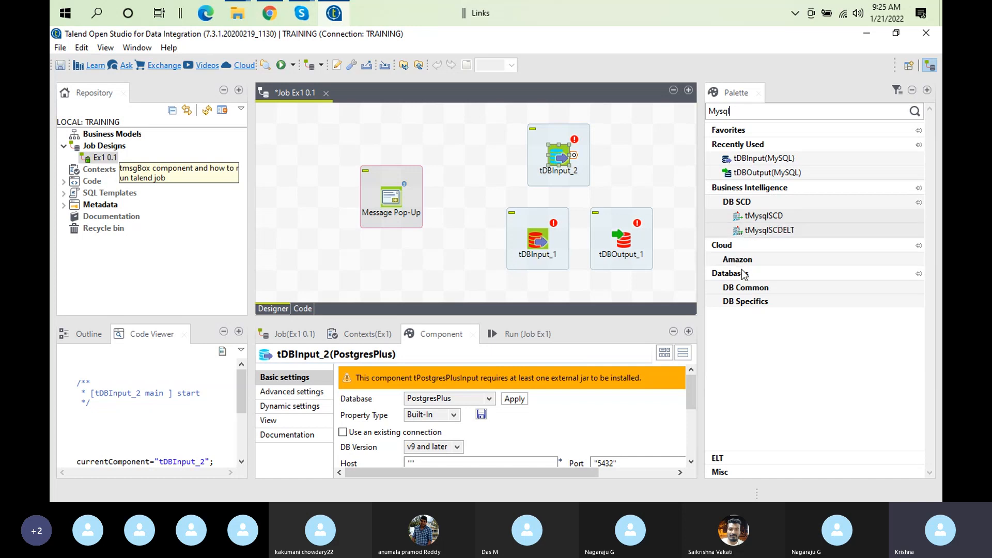
pyautogui.click(768, 293)
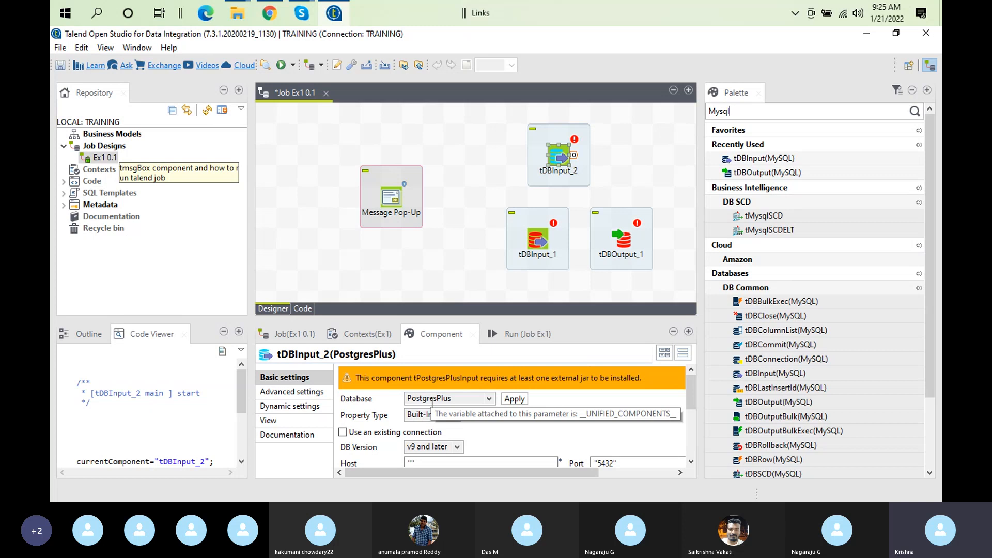
pyautogui.click(431, 398)
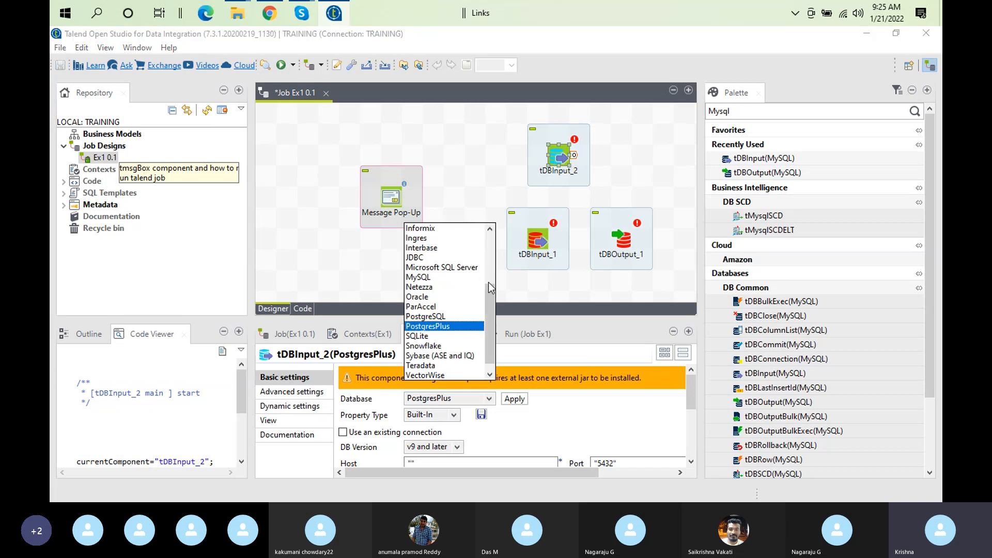
pyautogui.moveTo(489, 297); pyautogui.dragTo(490, 245)
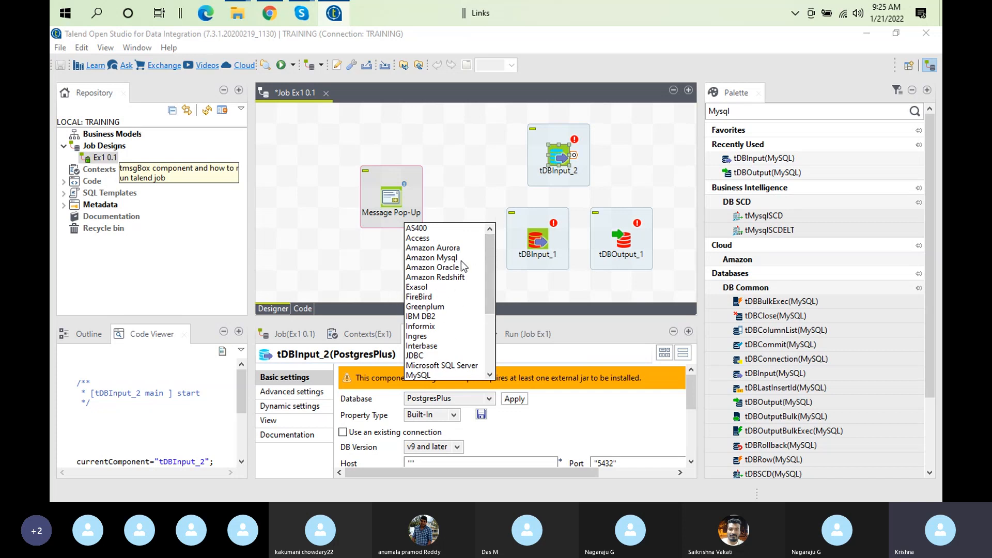
pyautogui.moveTo(494, 284); pyautogui.dragTo(487, 335)
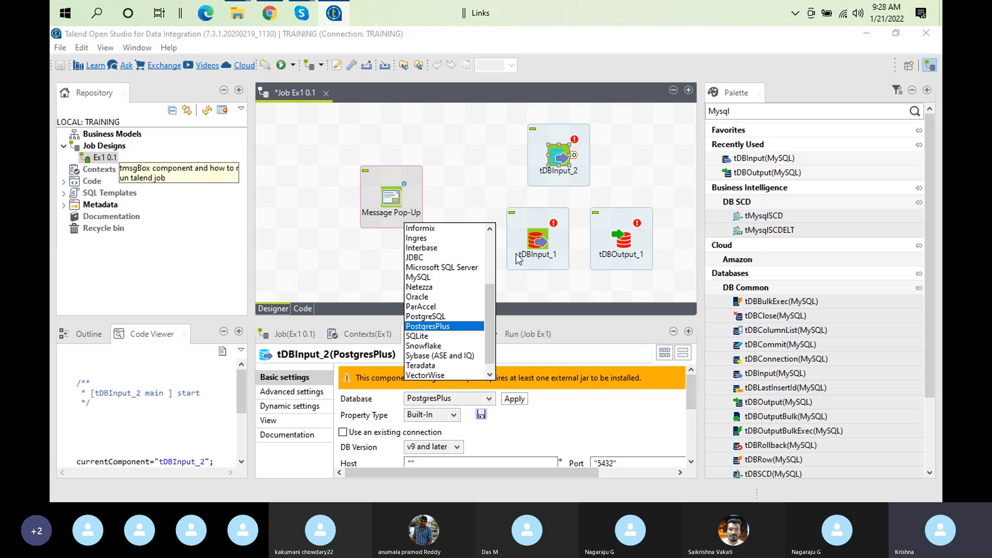
# Close the database list and delete tDBInput_1, tDBOutput_1 and tDBInput_2 from the canvas
pyautogui.click(548, 229)
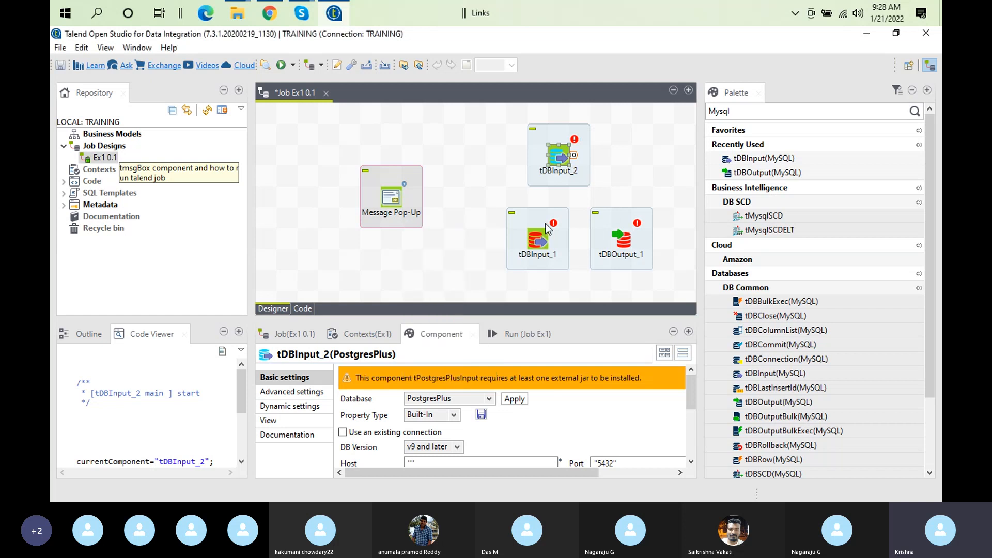
pyautogui.click(548, 229)
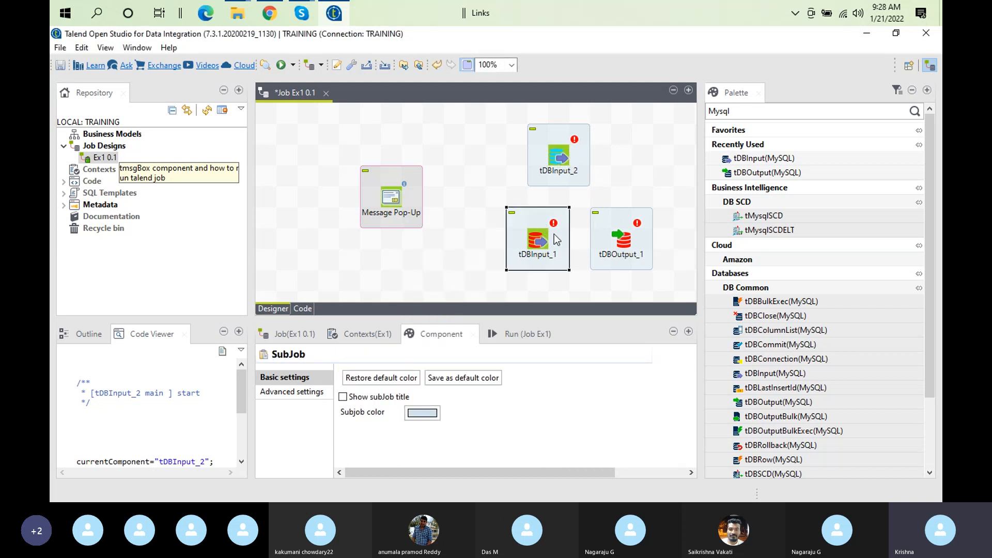
pyautogui.press('Delete')
pyautogui.click(640, 222)
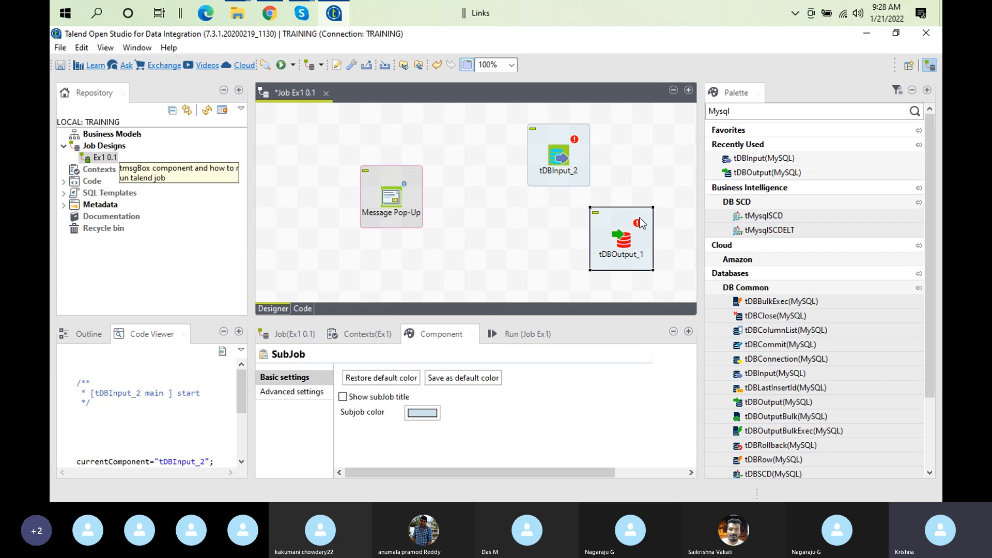
pyautogui.press('Delete')
pyautogui.click(570, 147)
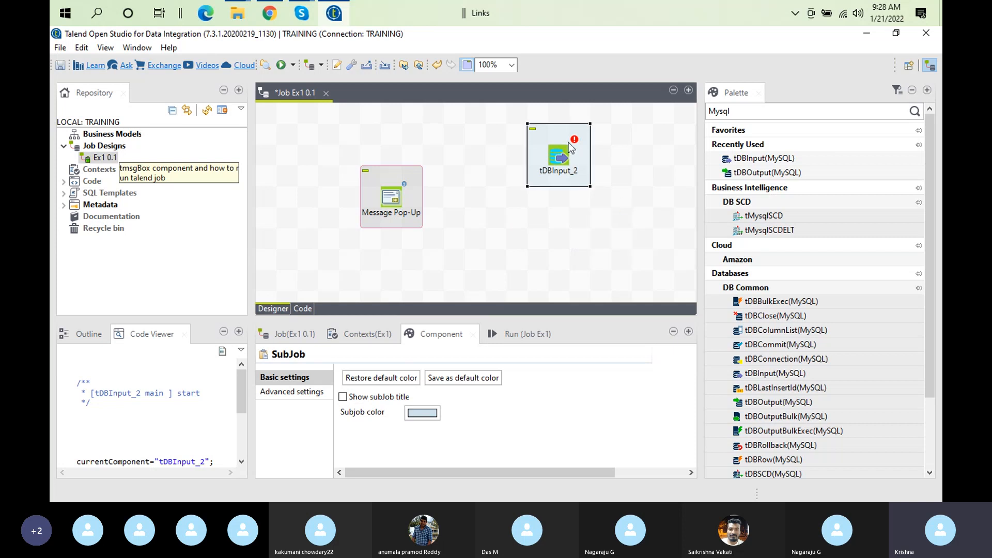
pyautogui.press('Delete')
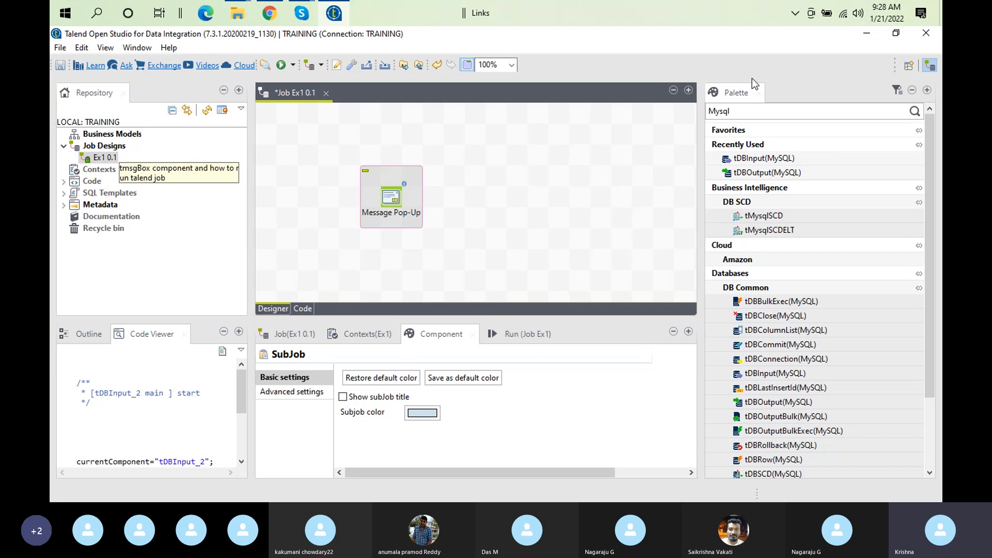
pyautogui.click(735, 112)
# Erase 'Mysql' from the Palette search and scroll through the full category list
pyautogui.press('BackSpace')
pyautogui.press('BackSpace')
pyautogui.press('BackSpace')
pyautogui.press('BackSpace')
pyautogui.press('BackSpace')
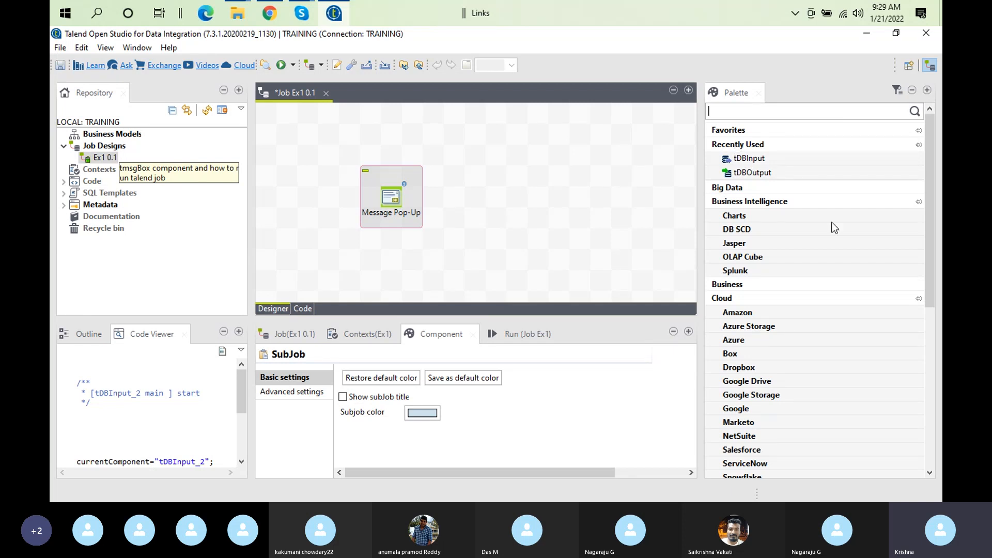
pyautogui.moveTo(929, 181); pyautogui.dragTo(929, 324)
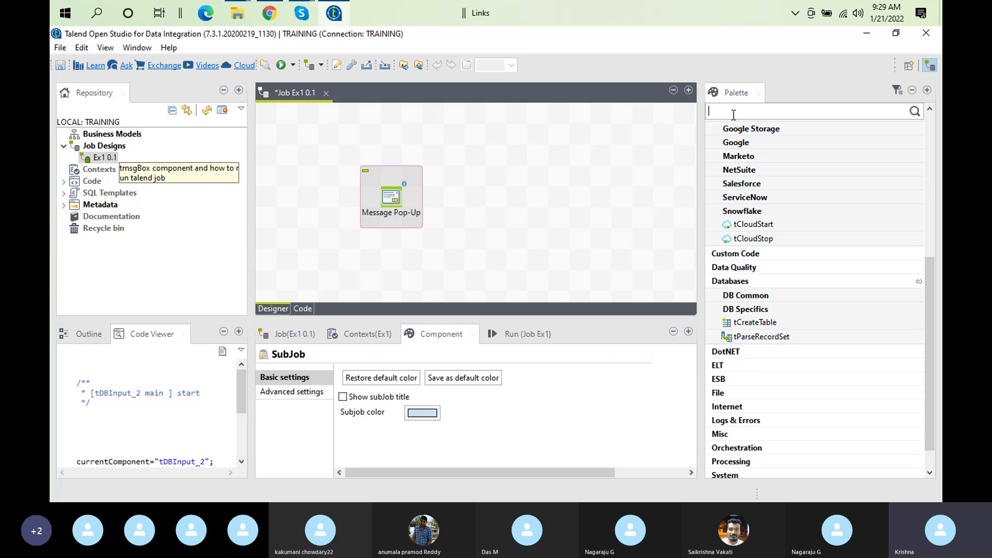
# Filter the Palette for 'Tmap' and view the tMap description under Processing
pyautogui.write('Tmap')
pyautogui.press('Return')
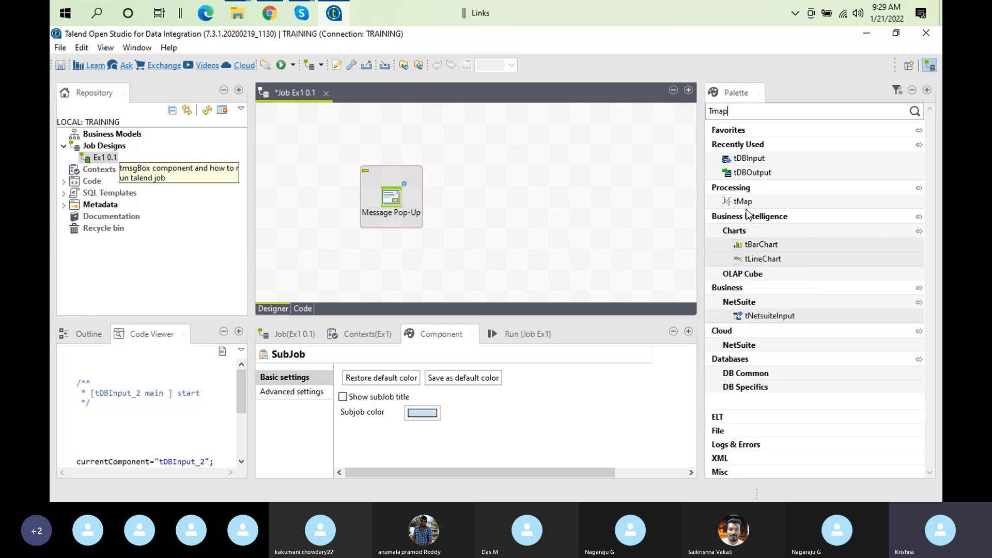
pyautogui.click(737, 203)
# Add a tDBInput_1 component to the canvas by typing tdbin on the canvas
pyautogui.click(511, 201)
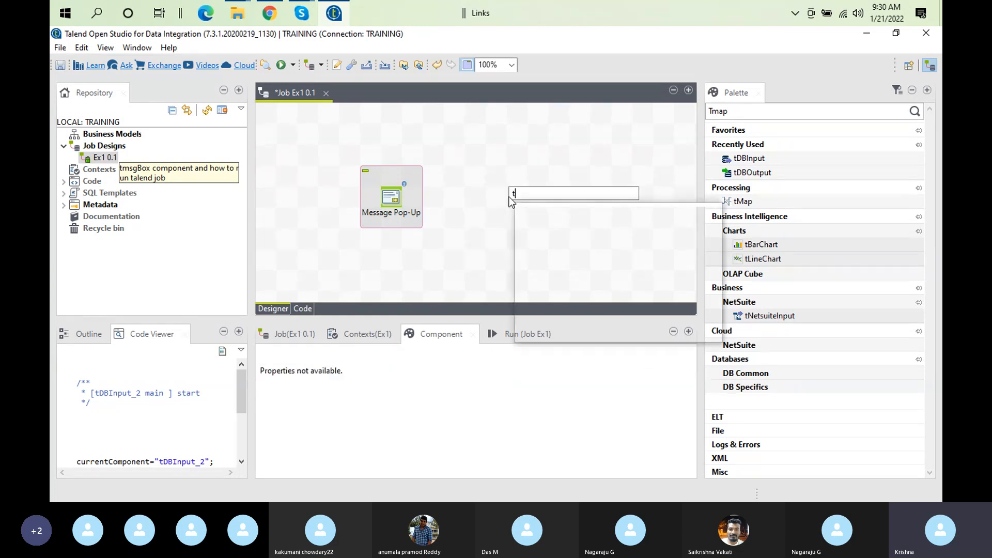
pyautogui.write('tdbin')
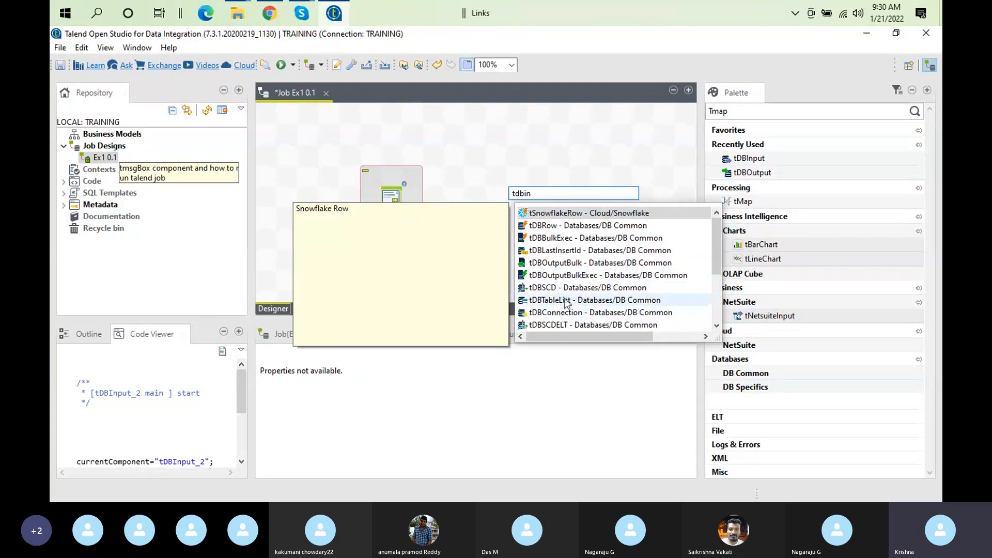
pyautogui.click(716, 309)
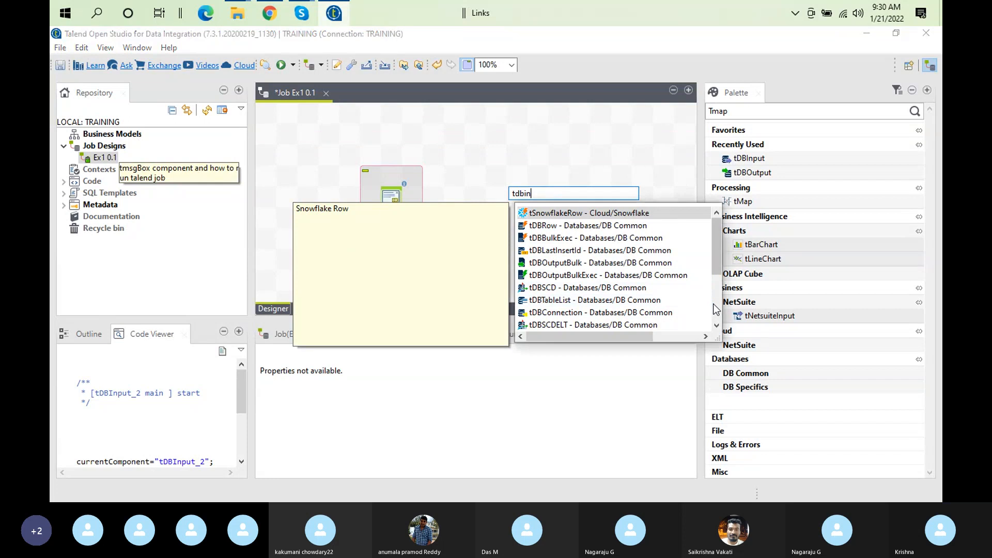
pyautogui.doubleClick(562, 250)
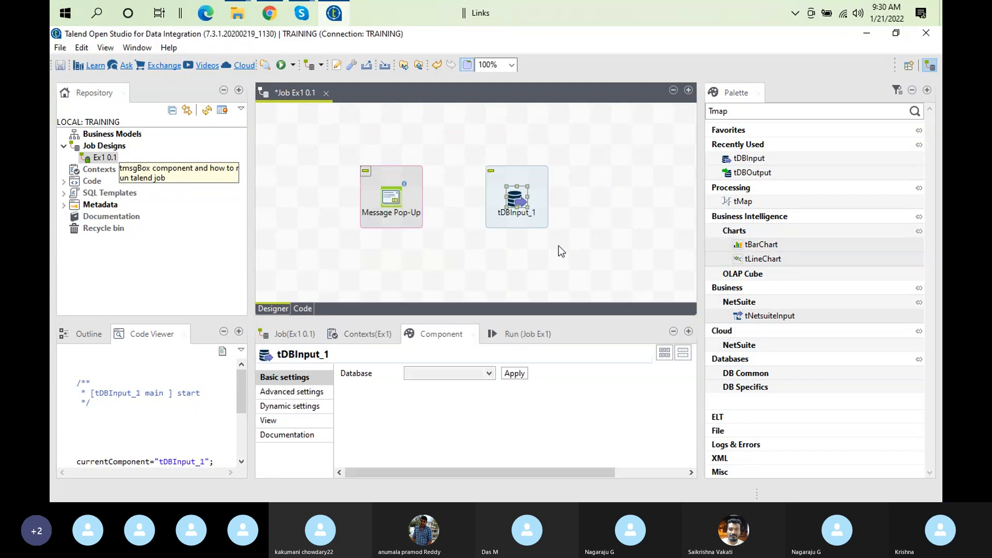
# Add a tDBOutput_1 component via 'tdb' and place it right of tDBInput_1
pyautogui.click(543, 250)
pyautogui.write('tdb')
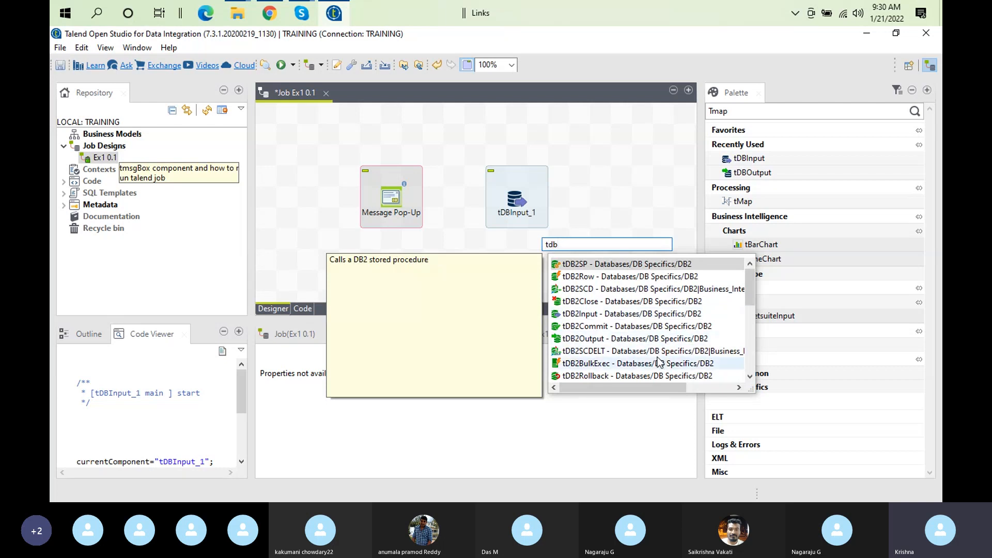
pyautogui.moveTo(751, 299); pyautogui.dragTo(752, 349)
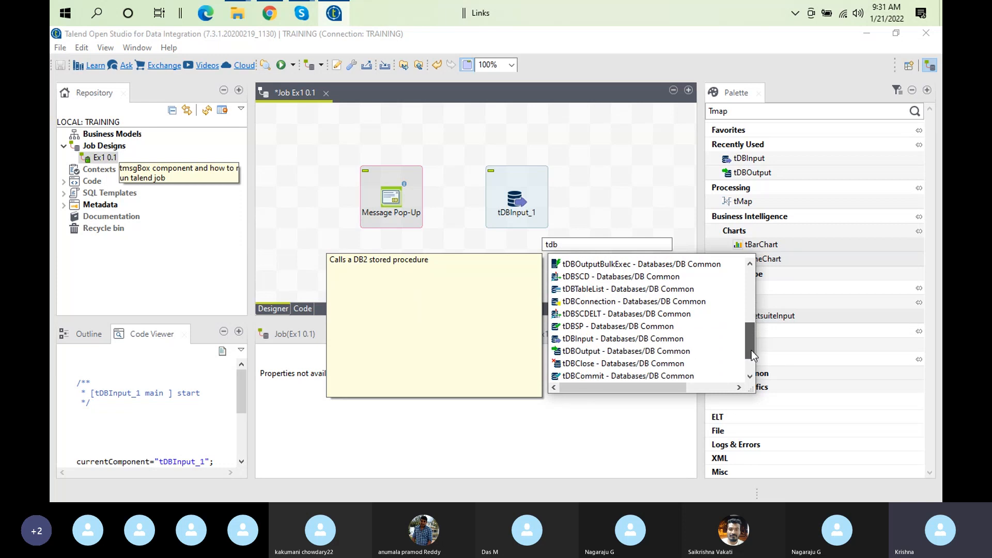
pyautogui.doubleClick(625, 357)
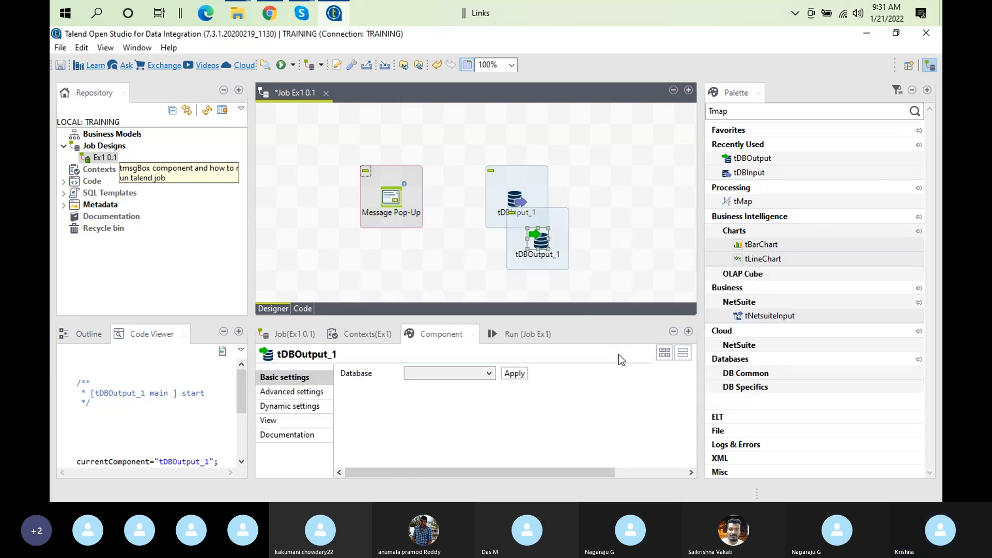
pyautogui.moveTo(596, 219); pyautogui.dragTo(597, 197)
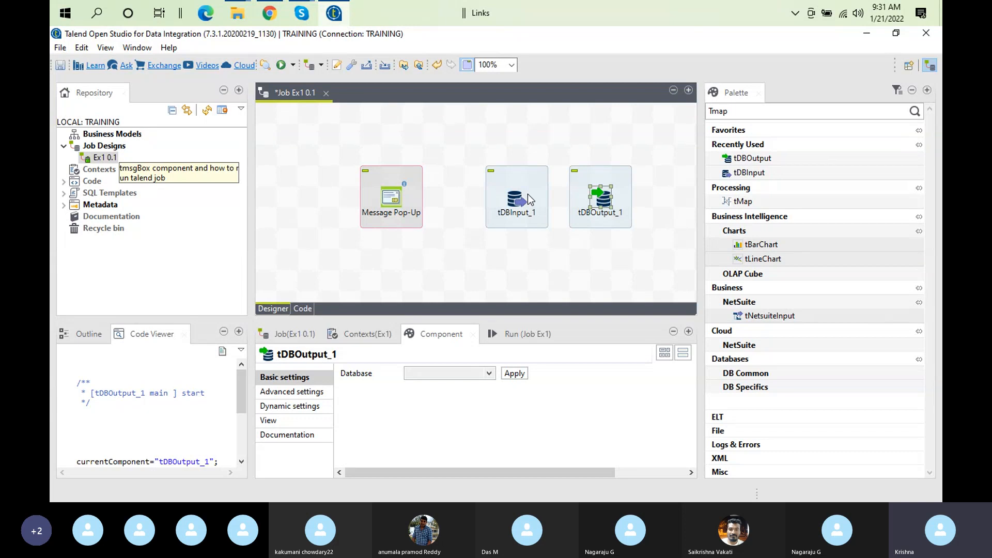
# Select tDBOutput_1 and apply Informix as its Database type in Basic settings
pyautogui.click(514, 206)
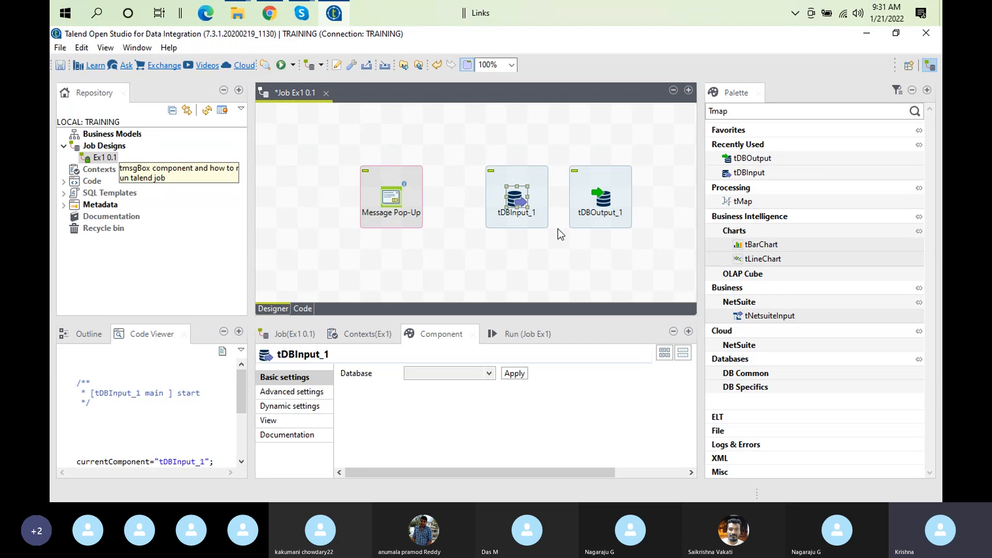
pyautogui.click(599, 193)
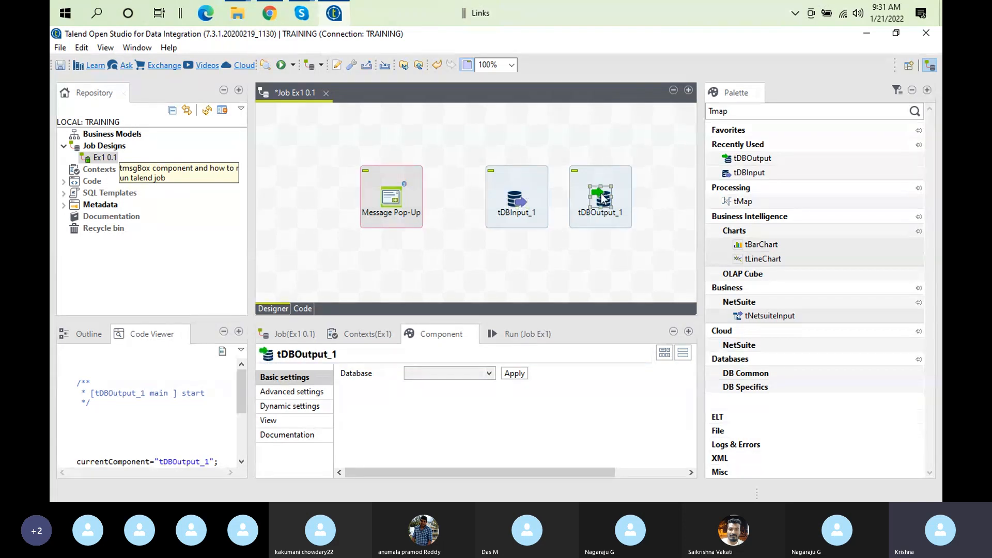
pyautogui.click(487, 374)
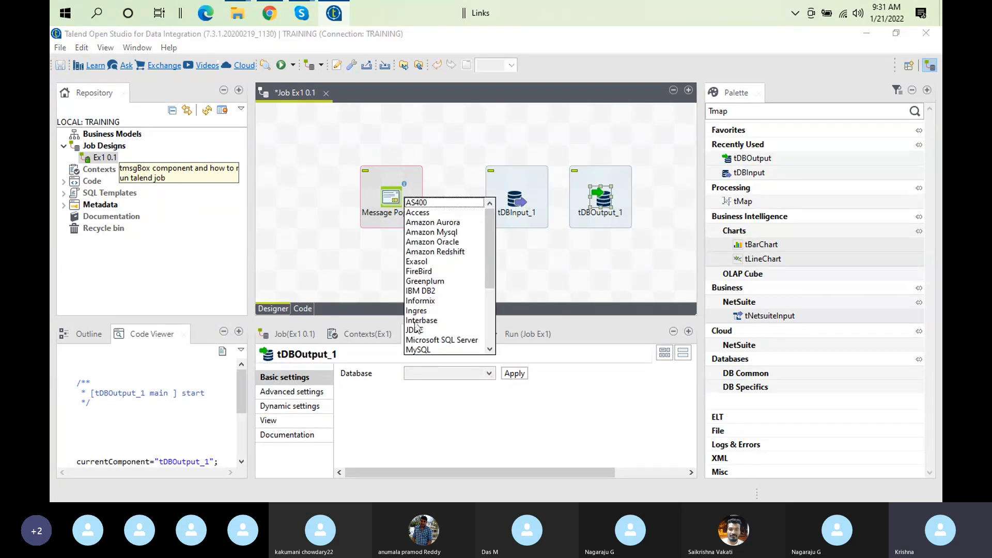
pyautogui.click(424, 302)
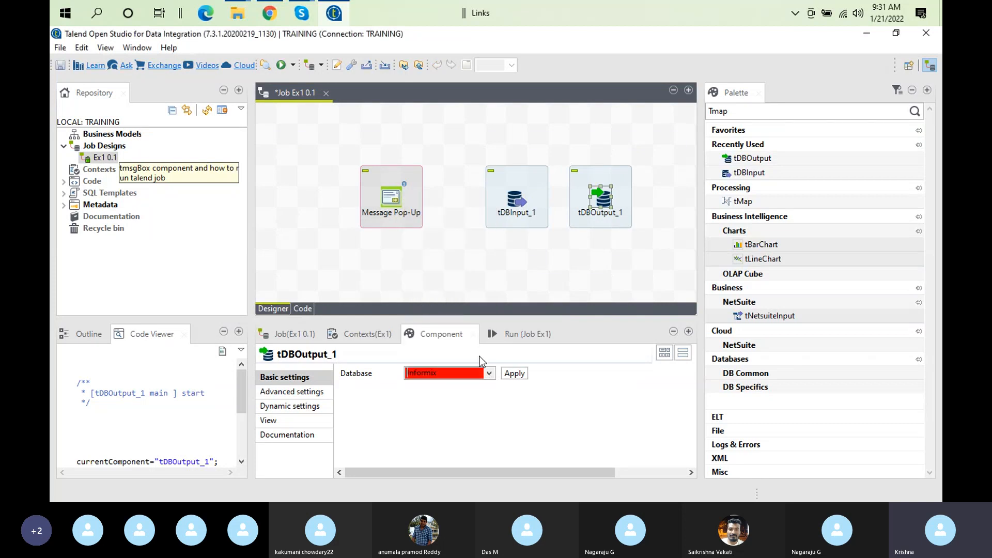
pyautogui.click(515, 374)
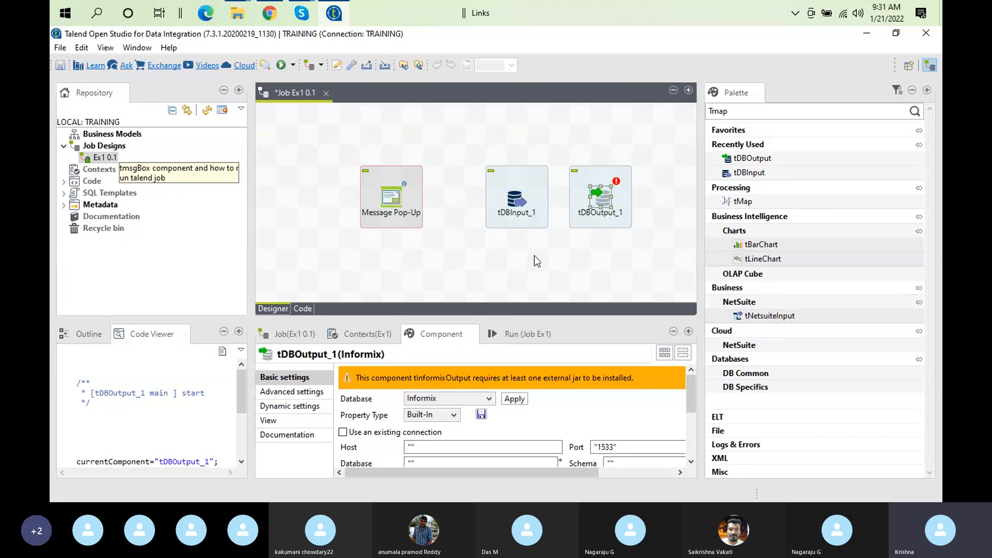
pyautogui.click(513, 203)
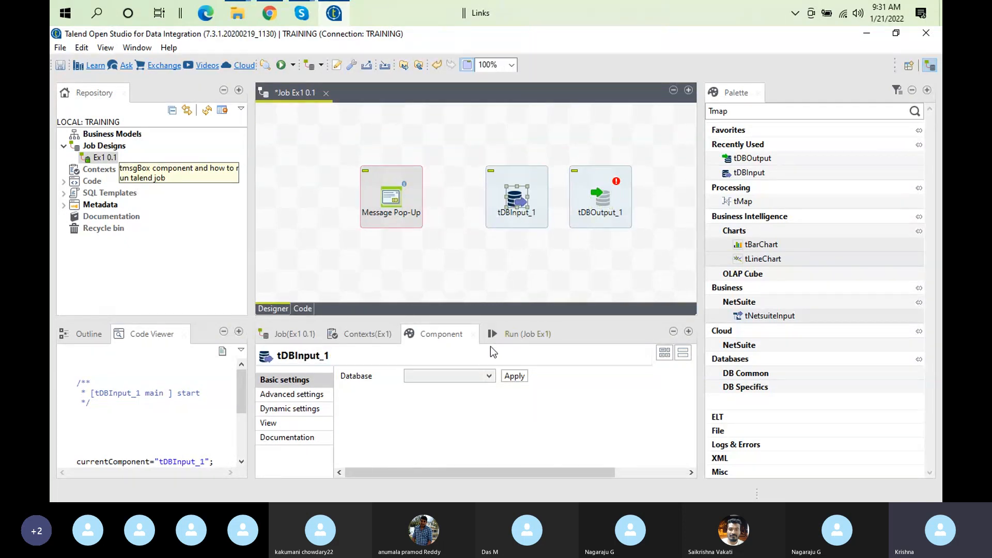
pyautogui.click(489, 377)
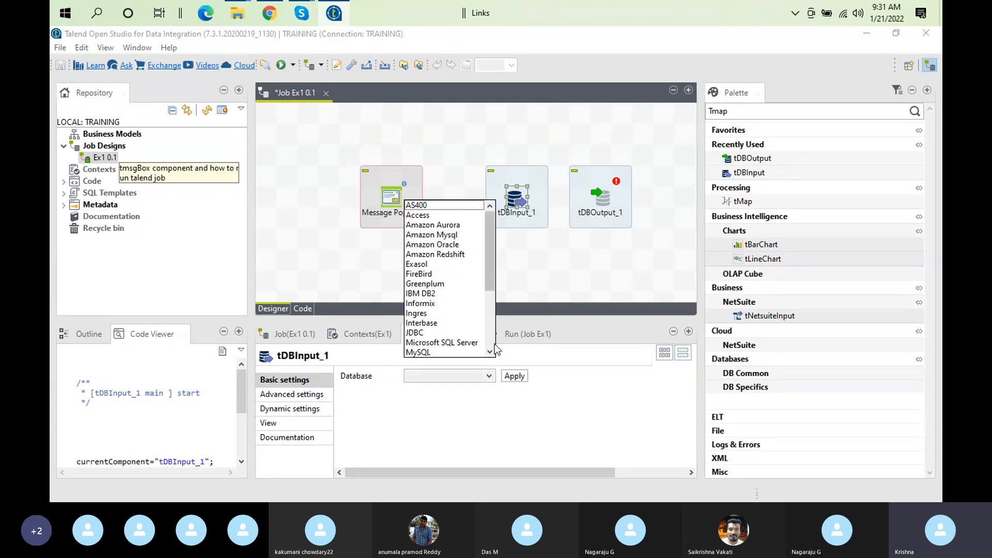
pyautogui.scroll(-4, 490, 305)
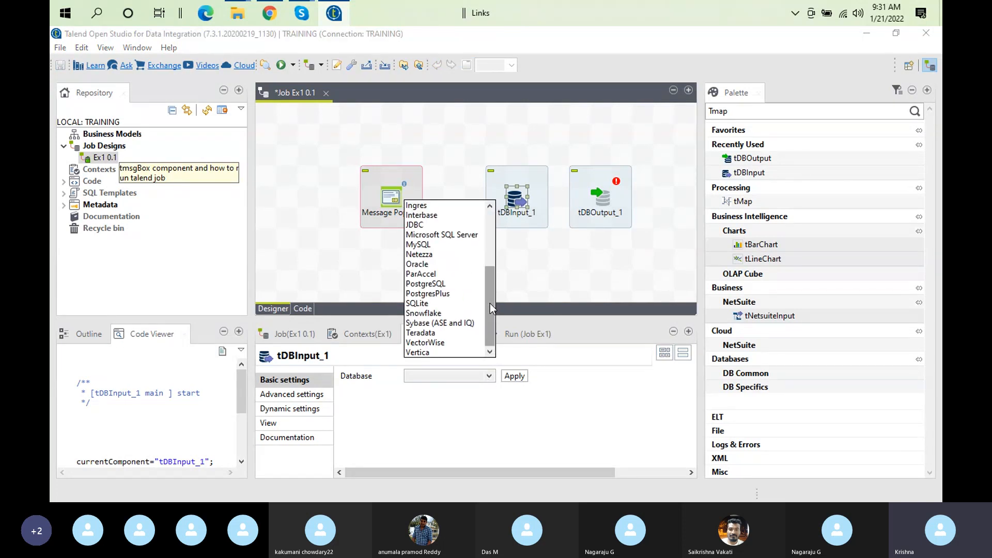
pyautogui.click(423, 245)
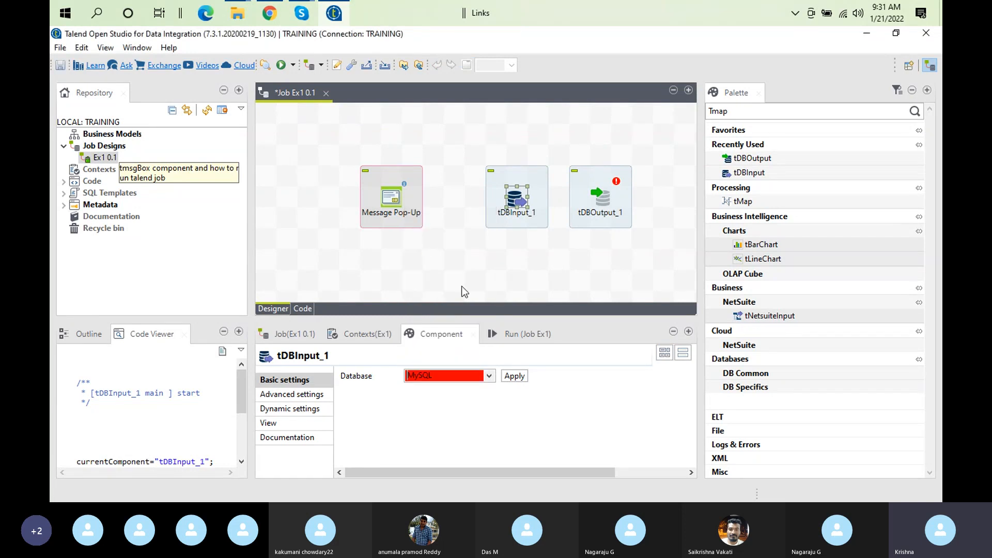
pyautogui.click(514, 375)
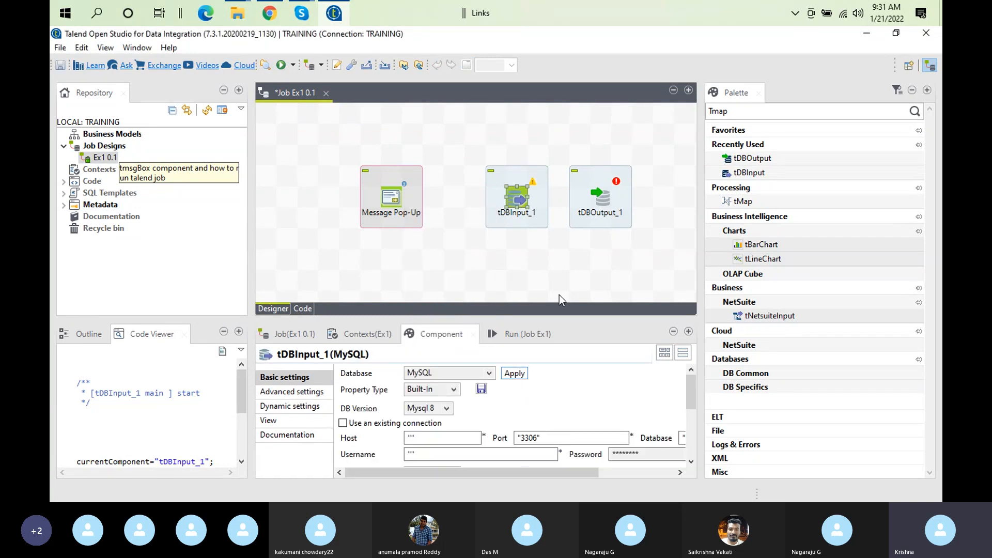
pyautogui.click(609, 197)
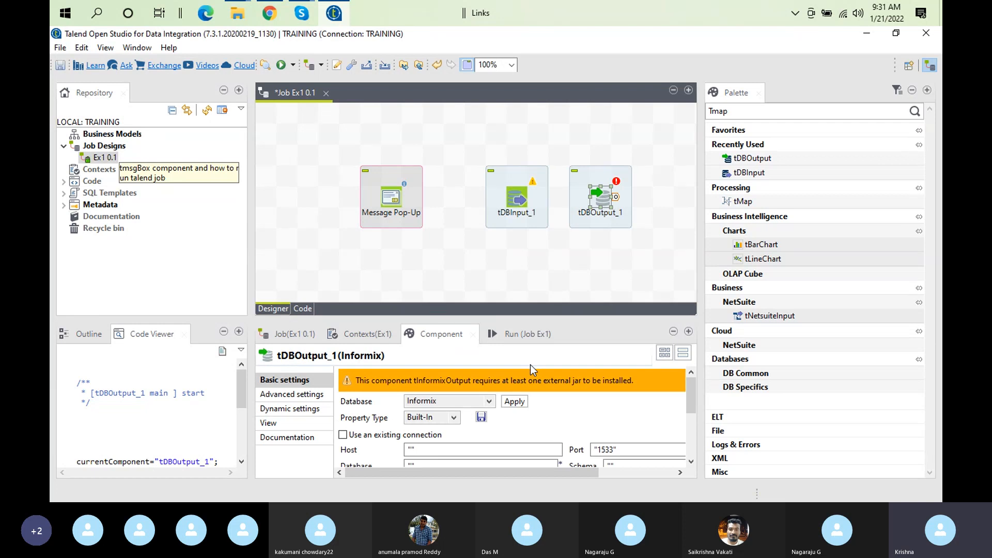
pyautogui.click(521, 197)
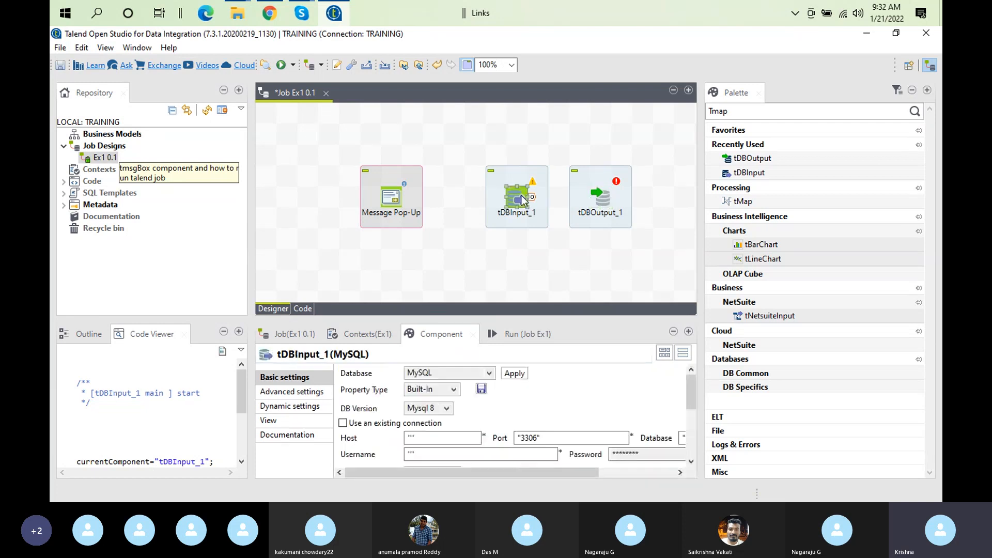
pyautogui.click(606, 200)
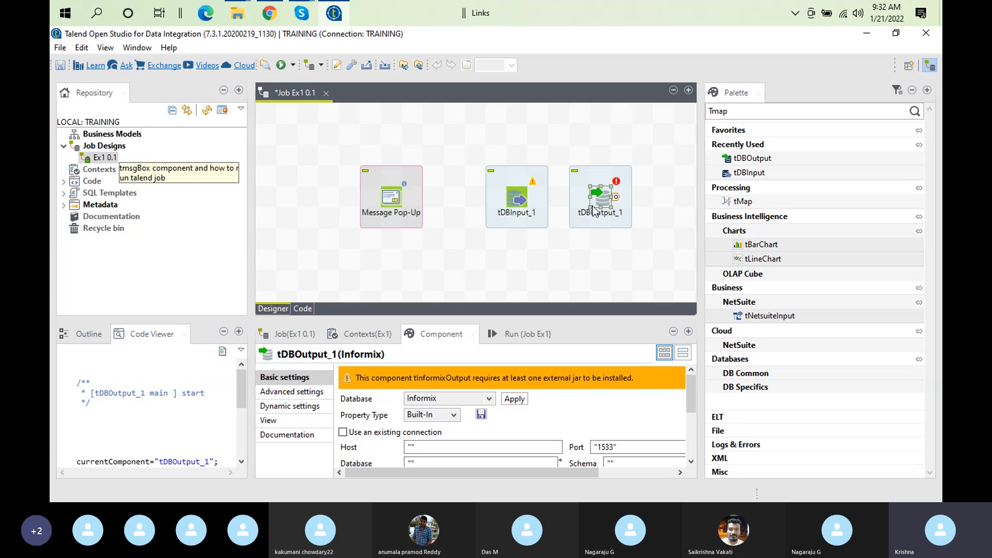
pyautogui.click(518, 199)
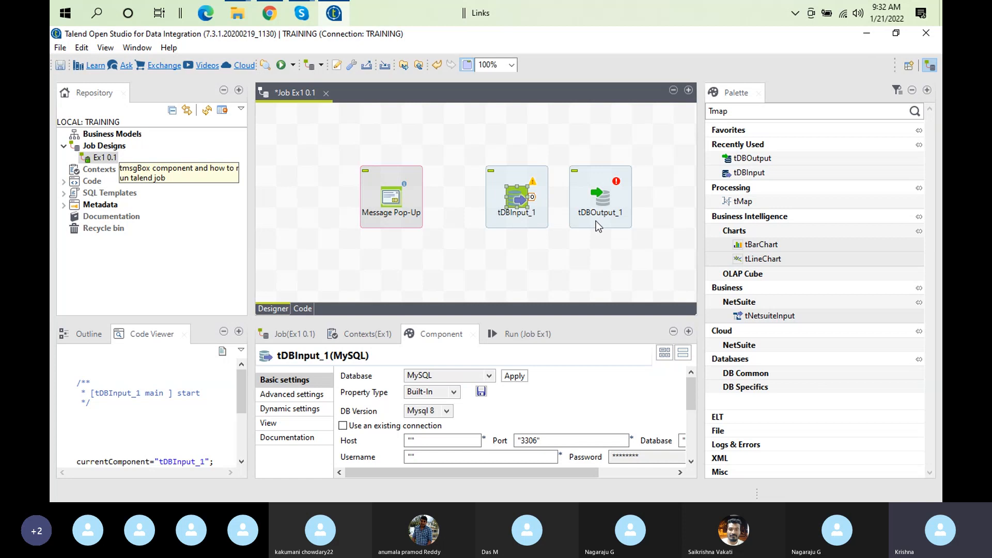
# Drop a tMap_1 on the canvas and connect tDBInput_1 to it with a row1 Main link
pyautogui.click(769, 202)
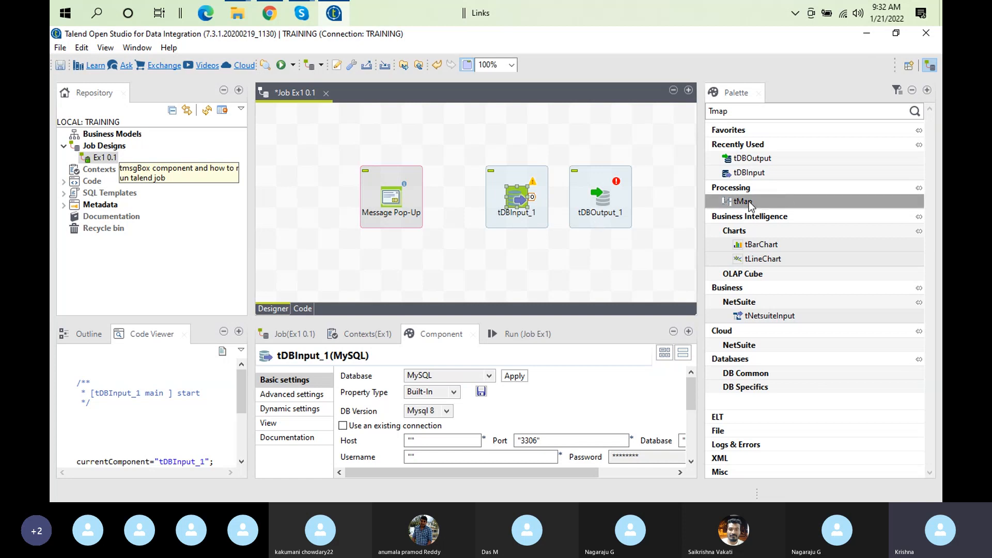
pyautogui.click(557, 161)
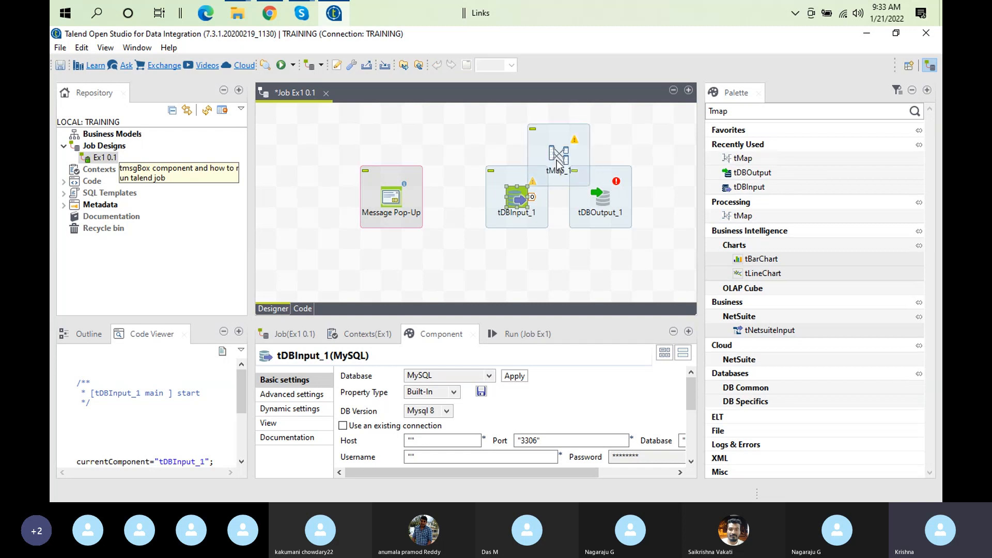
pyautogui.rightClick(521, 195)
pyautogui.moveTo(556, 196)
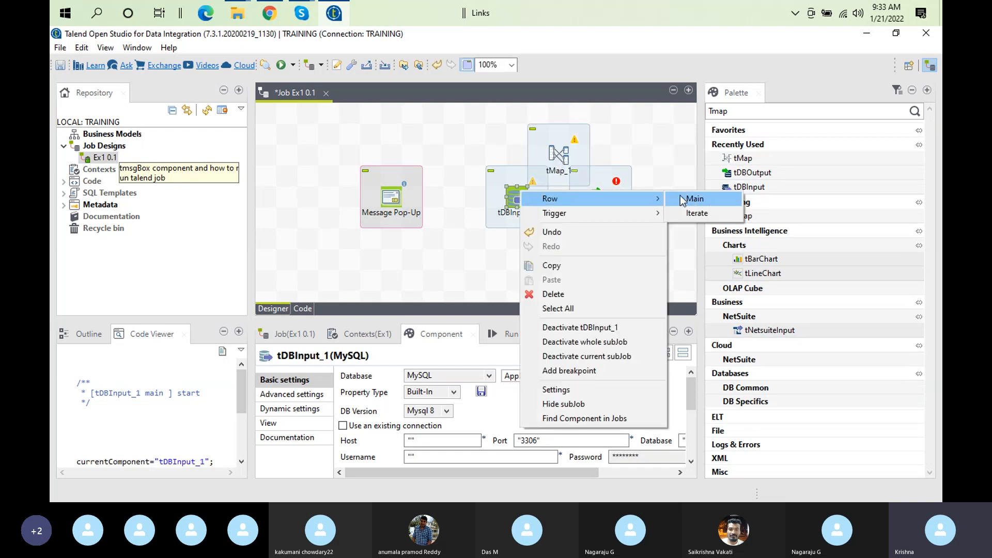
pyautogui.click(693, 199)
pyautogui.click(558, 154)
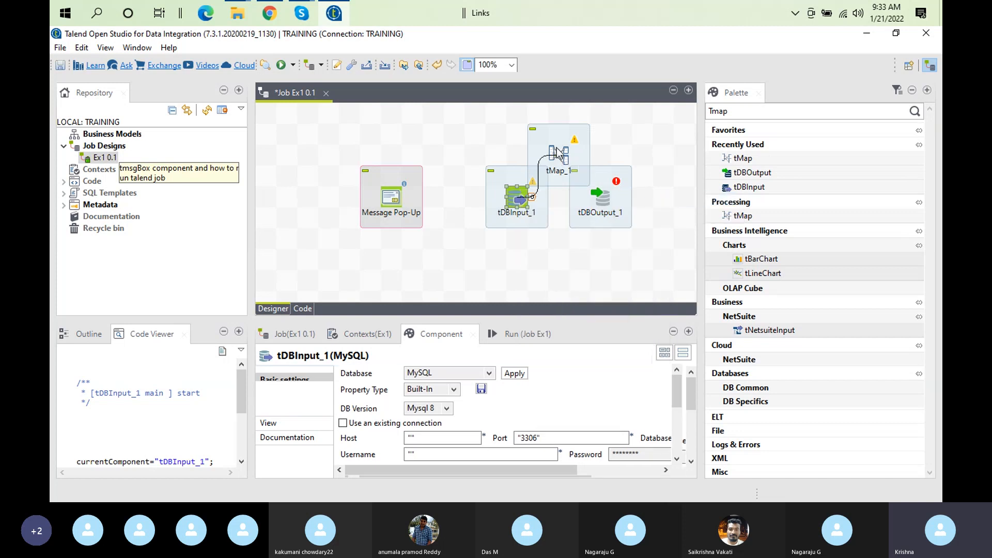
# Link tMap_1 to tDBOutput_1 with a new Main output named 'out'
pyautogui.rightClick(558, 153)
pyautogui.moveTo(646, 156)
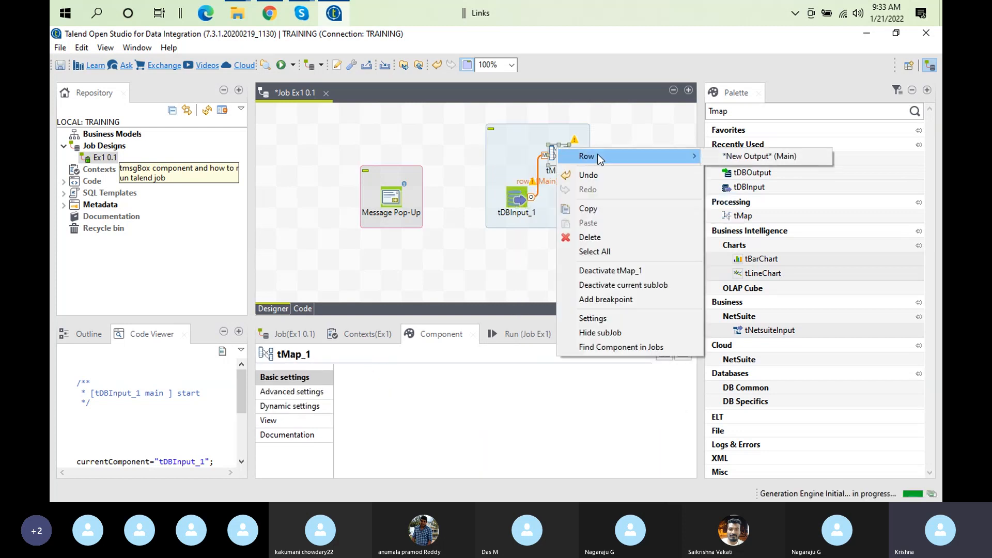
pyautogui.click(774, 157)
pyautogui.click(607, 199)
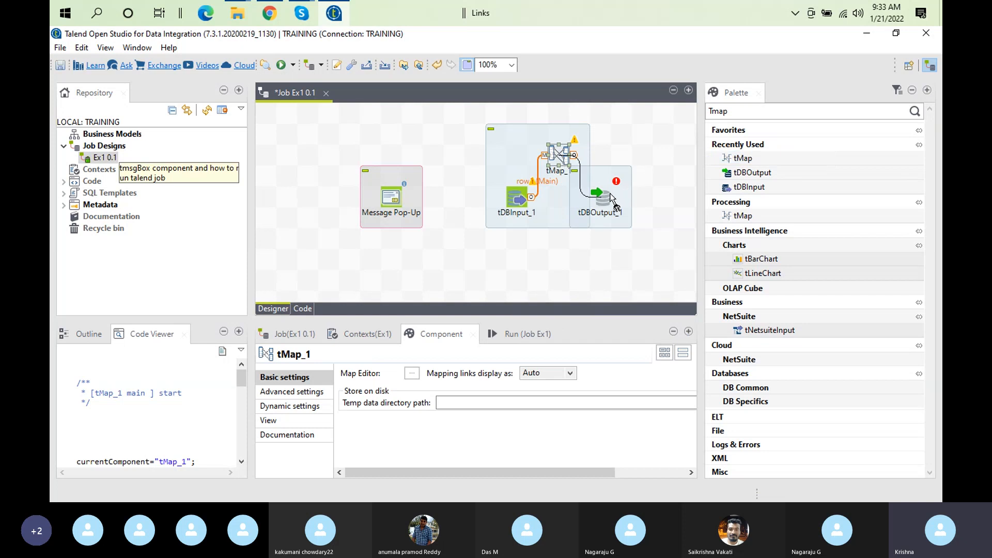
pyautogui.write('out')
pyautogui.press('Return')
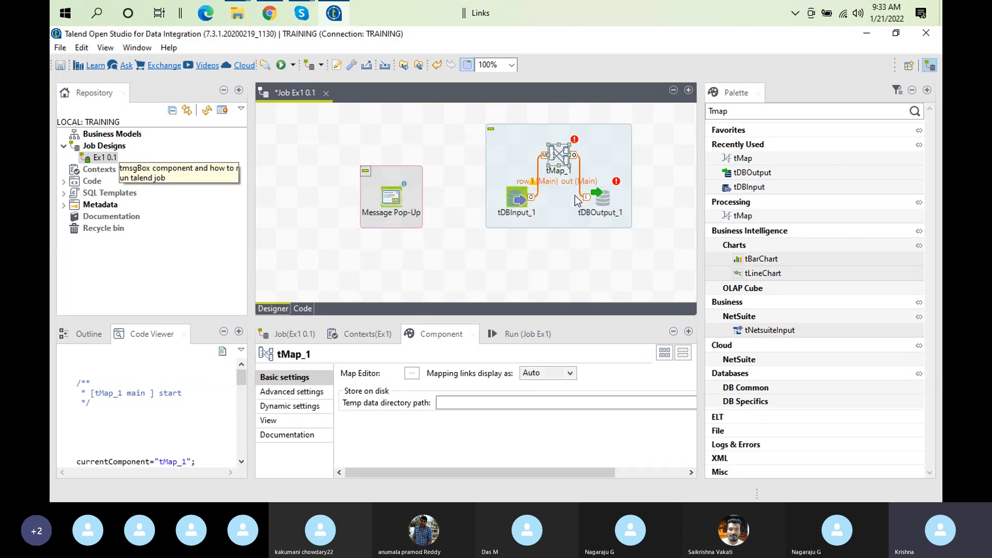
# Arrange tDBInput_1, tMap_1 and tDBOutput_1 in one horizontal row
pyautogui.click(517, 203)
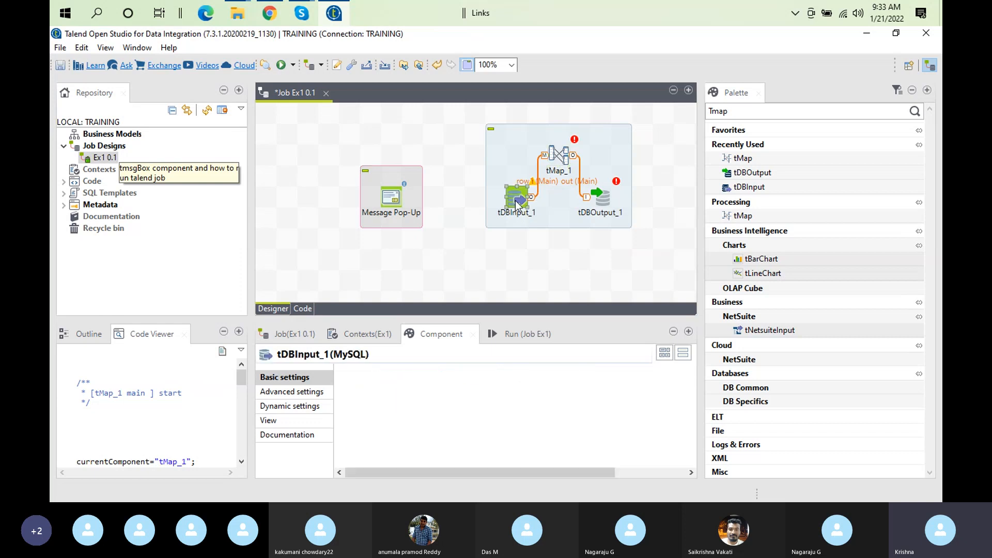
pyautogui.moveTo(517, 203); pyautogui.dragTo(474, 182)
pyautogui.moveTo(565, 162); pyautogui.dragTo(545, 183)
pyautogui.moveTo(606, 197); pyautogui.dragTo(609, 181)
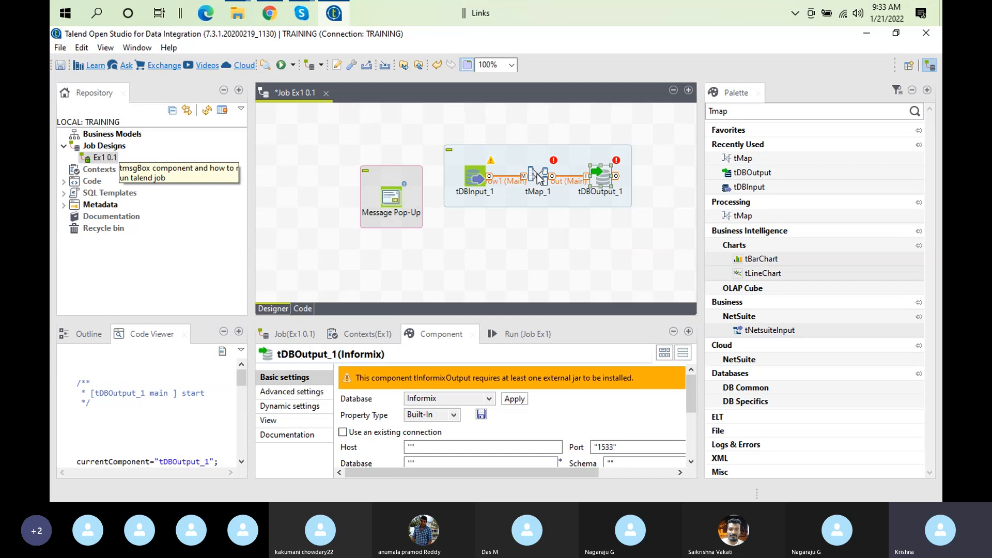
pyautogui.click(476, 176)
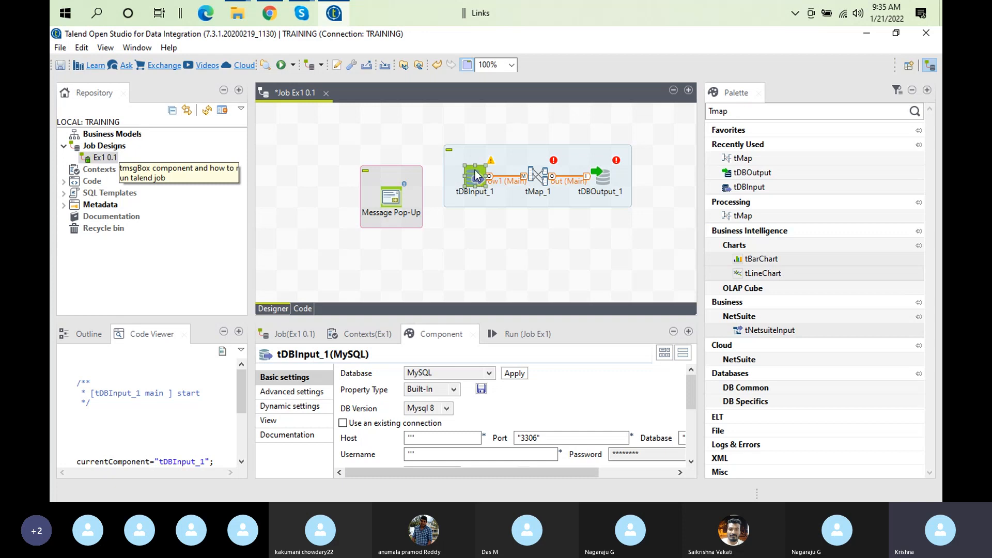
pyautogui.click(537, 176)
# Open the tMap_1 mapping editor to view the empty row1 input and out output tables
pyautogui.doubleClick(535, 178)
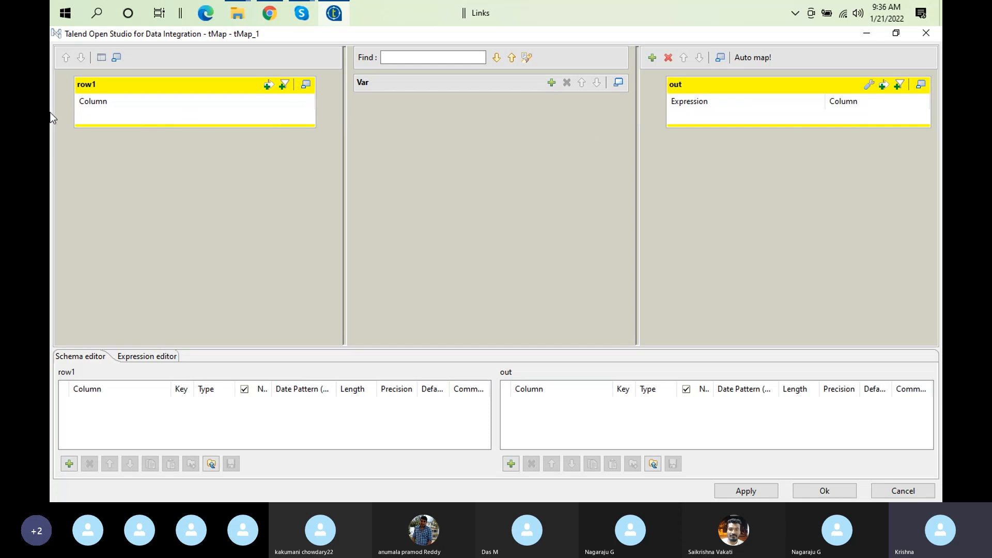
# Accept the tMap_1 editor with Ok and set the canvas zoom to 200%
pyautogui.click(857, 488)
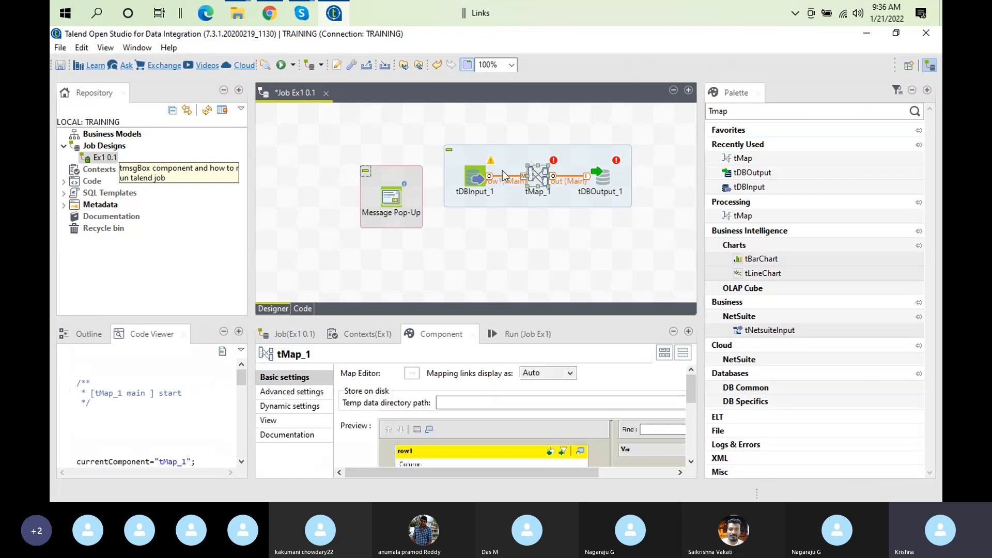
pyautogui.click(511, 66)
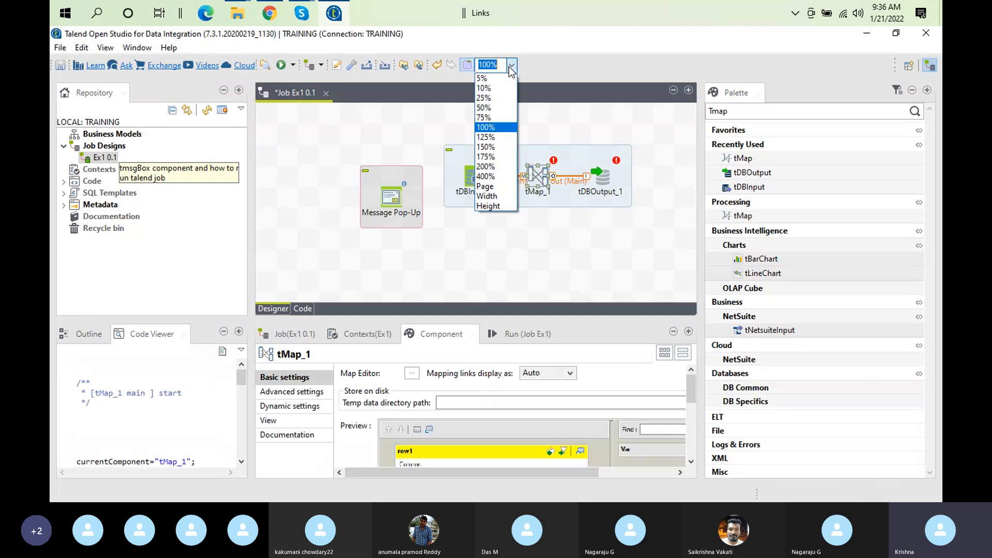
pyautogui.click(490, 165)
# Reposition the subjob holding the three chained components on the canvas
pyautogui.click(438, 144)
pyautogui.moveTo(438, 144); pyautogui.dragTo(426, 141)
pyautogui.moveTo(501, 295); pyautogui.dragTo(547, 295)
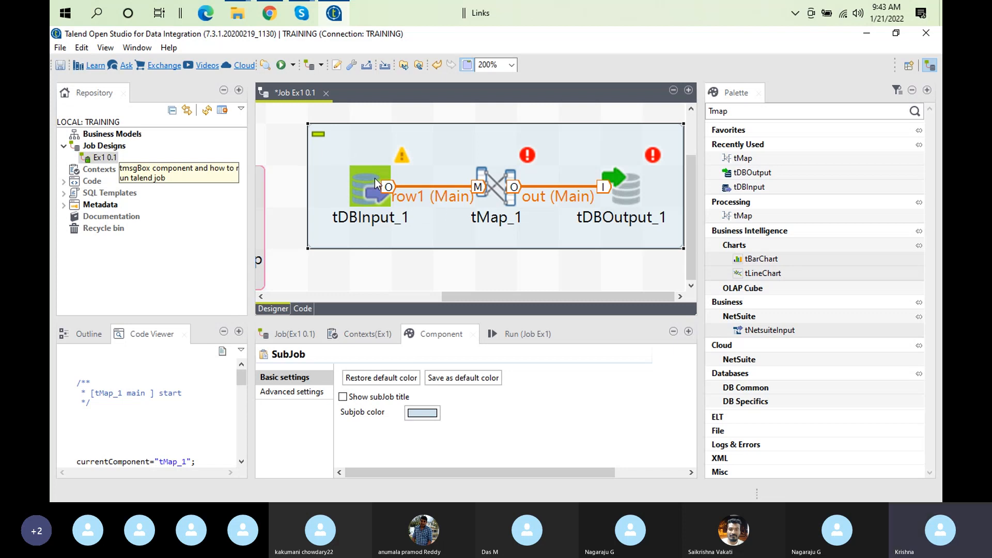
# Compare tDBInput_1's MySQL settings with tDBOutput_1's Informix settings by switching between the two
pyautogui.click(374, 178)
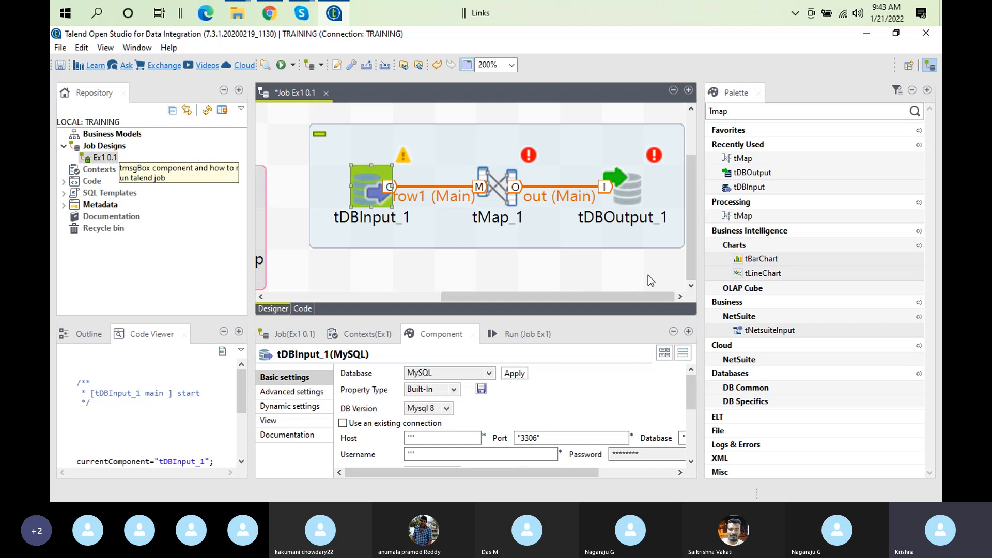
pyautogui.click(622, 190)
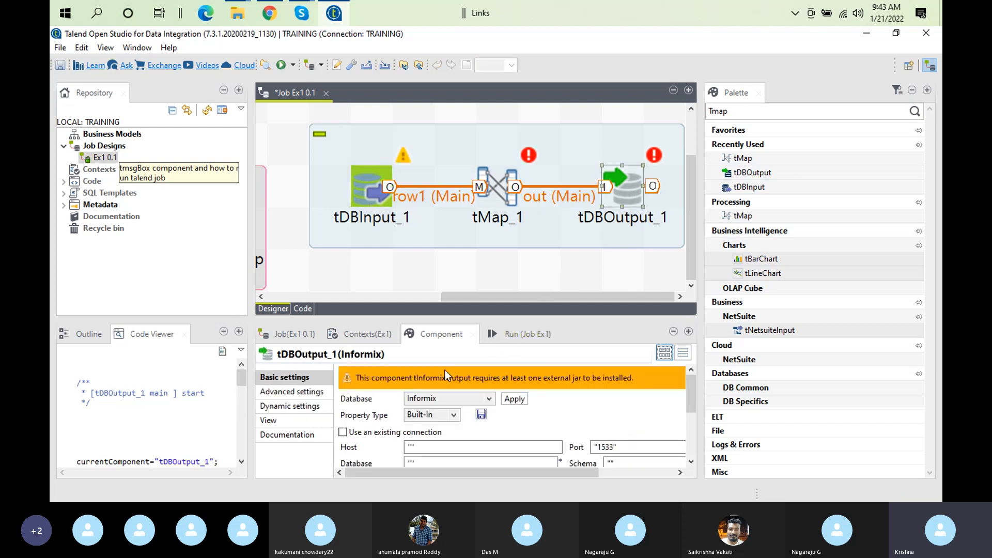
pyautogui.click(359, 180)
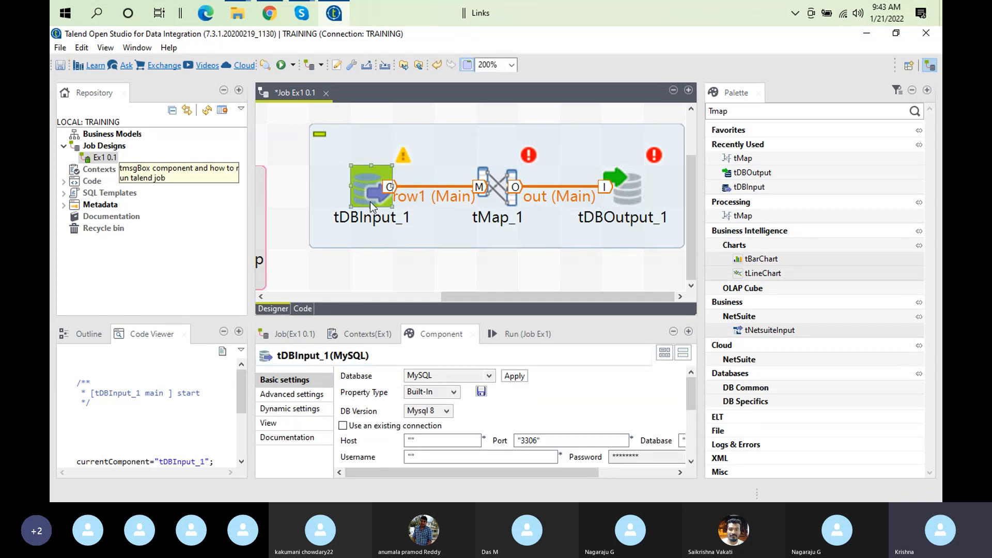
pyautogui.click(634, 191)
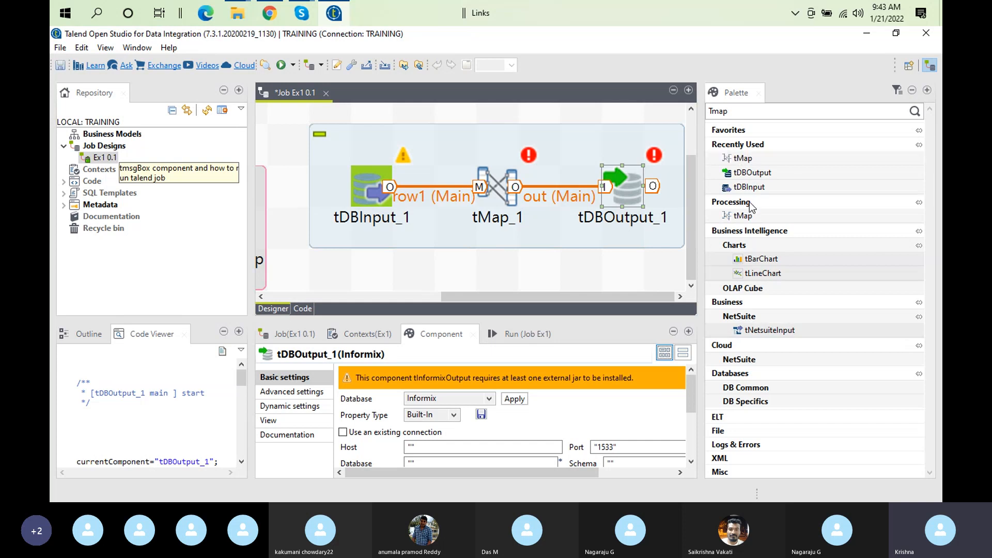
pyautogui.click(736, 112)
# Clear the 'Tmap' palette filter and show tDBInput_1's MySQL settings again
pyautogui.press('BackSpace')
pyautogui.press('BackSpace')
pyautogui.press('BackSpace')
pyautogui.press('BackSpace')
pyautogui.click(912, 117)
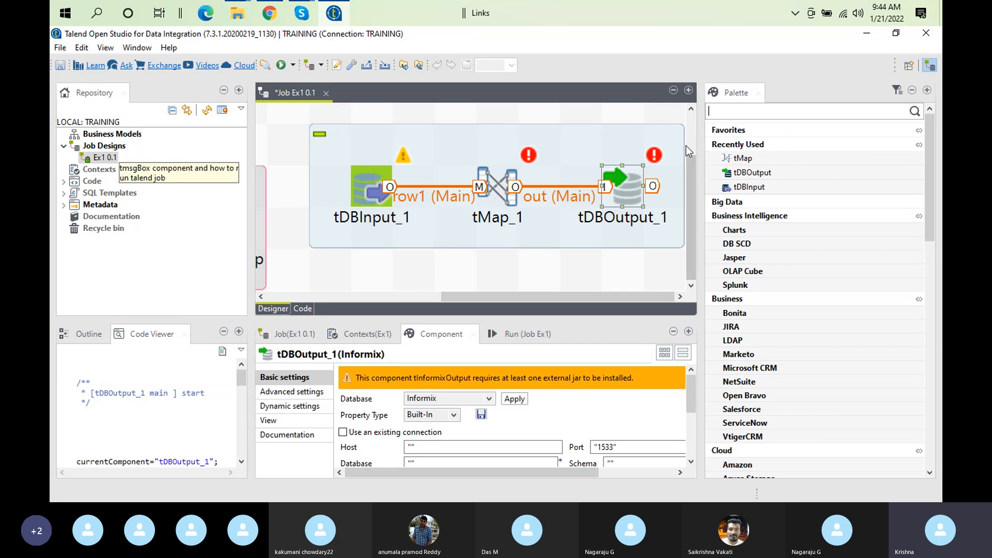
pyautogui.click(360, 193)
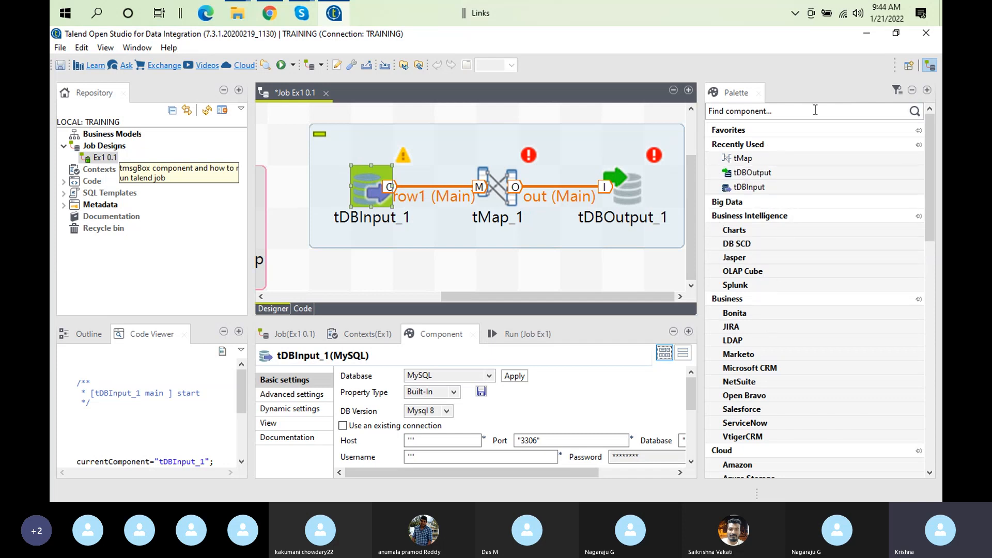
# Collapse the Business Intelligence category and the recently used components list in the Palette
pyautogui.click(915, 113)
pyautogui.click(916, 113)
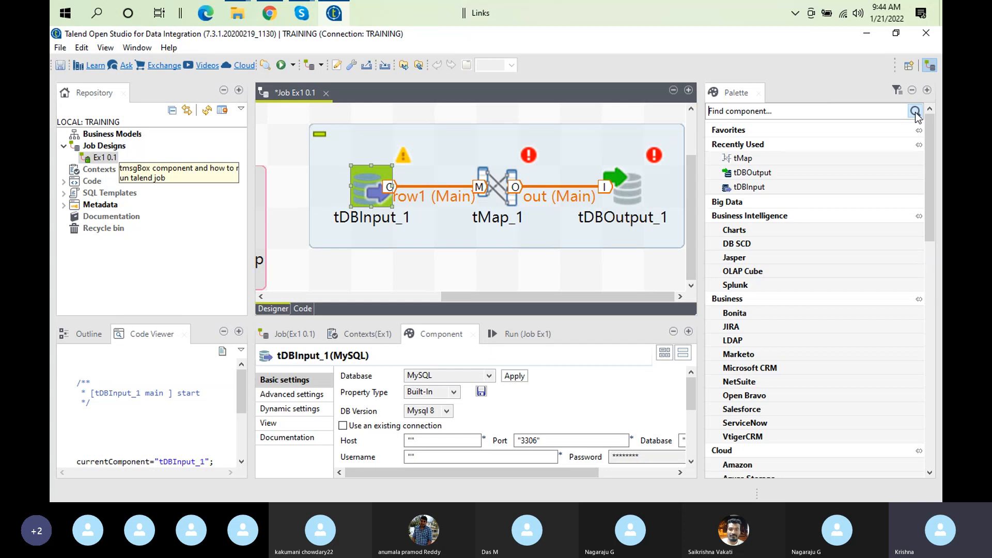
pyautogui.click(798, 218)
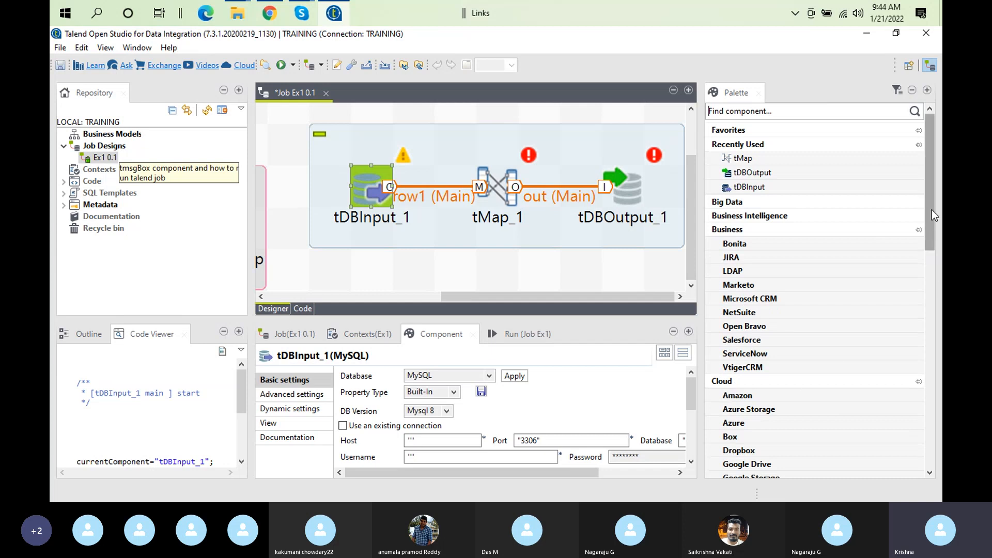
pyautogui.click(744, 149)
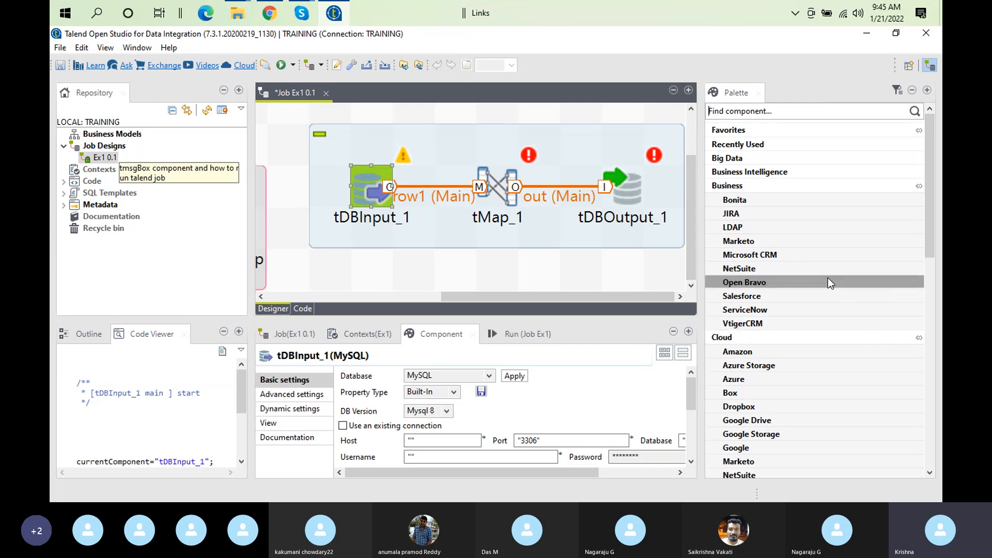
pyautogui.rightClick(929, 212)
pyautogui.click(935, 211)
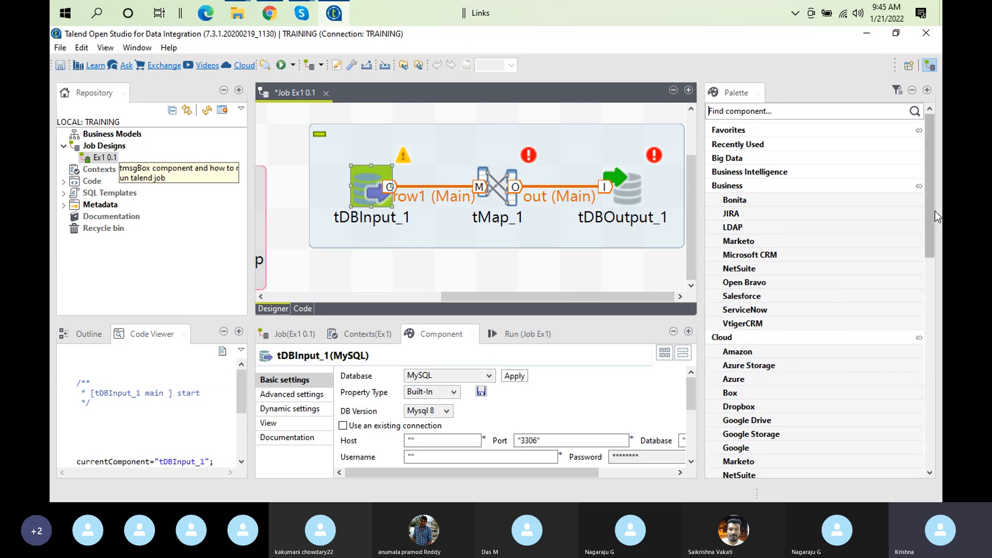
pyautogui.rightClick(930, 248)
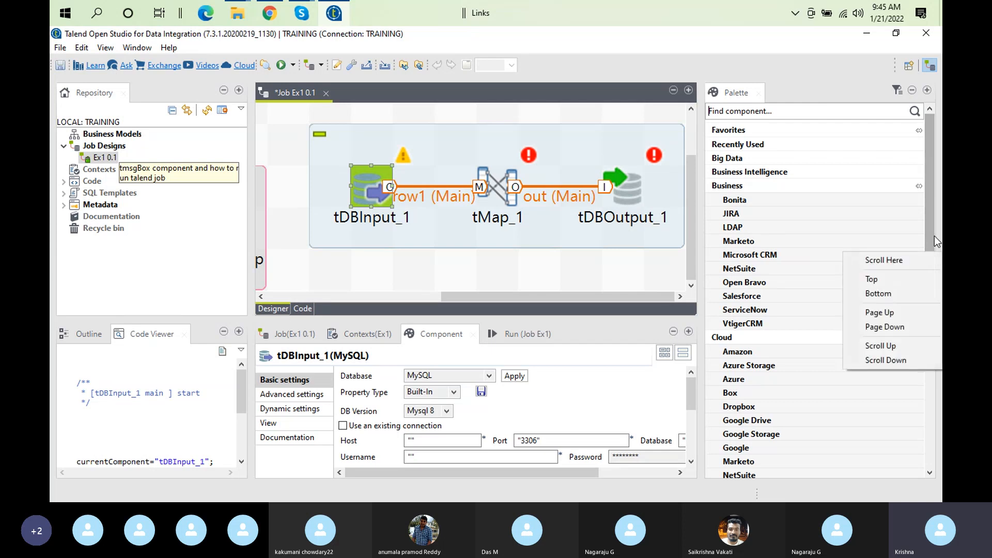
pyautogui.click(931, 218)
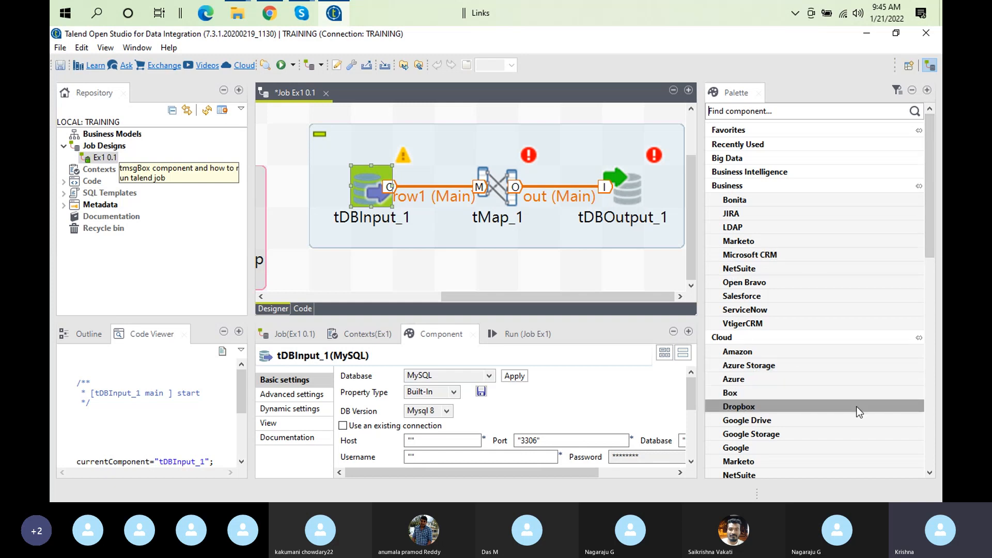
pyautogui.click(932, 373)
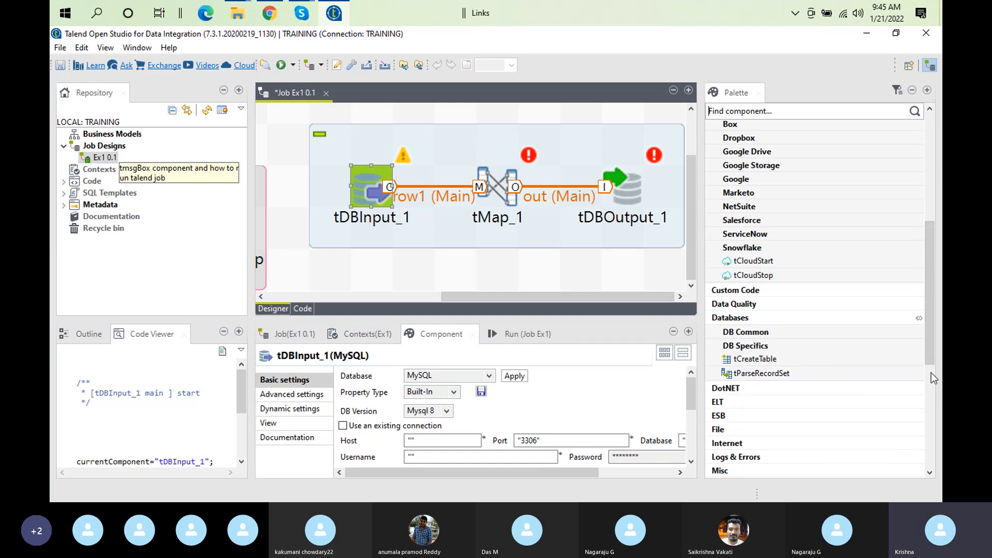
# Search the Palette for 'Process', then clear it so every category is listed
pyautogui.click(733, 110)
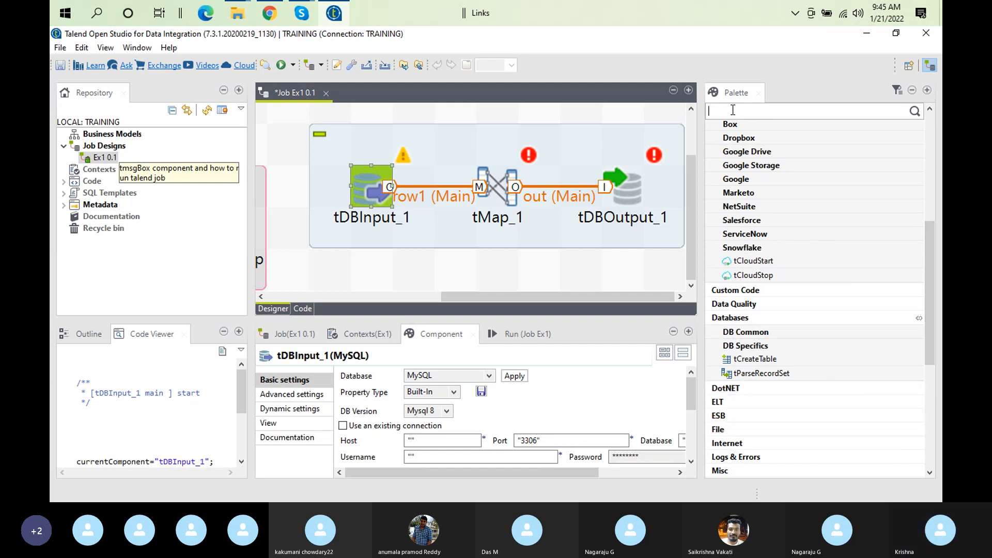
pyautogui.write('Process')
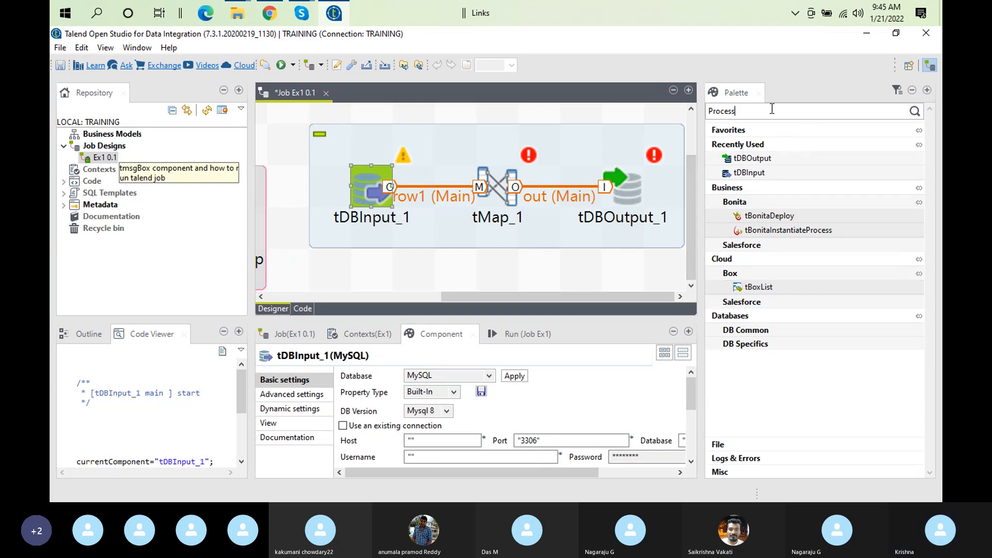
pyautogui.press('BackSpace')
pyautogui.press('BackSpace')
pyautogui.press('BackSpace')
pyautogui.press('BackSpace')
pyautogui.press('BackSpace')
pyautogui.press('BackSpace')
pyautogui.press('BackSpace')
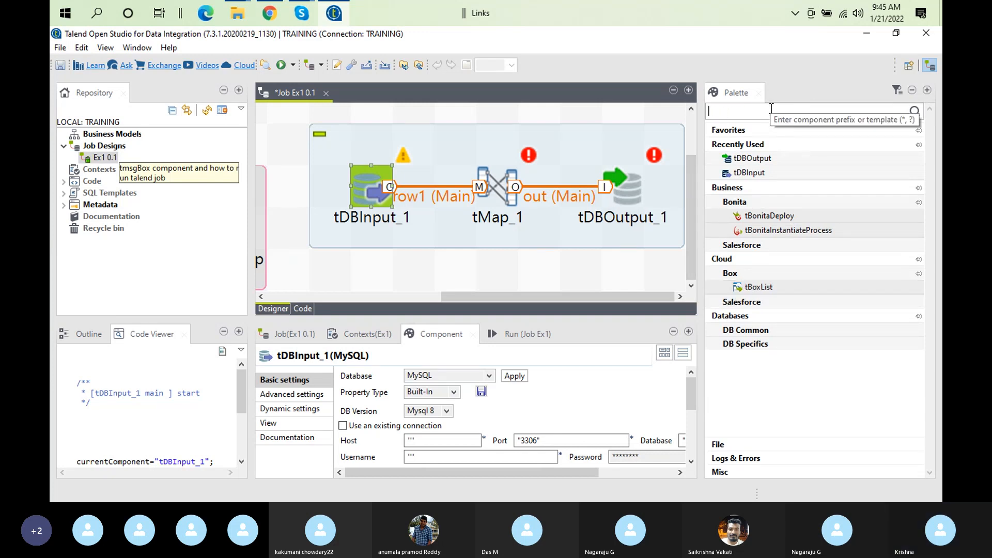
pyautogui.click(917, 117)
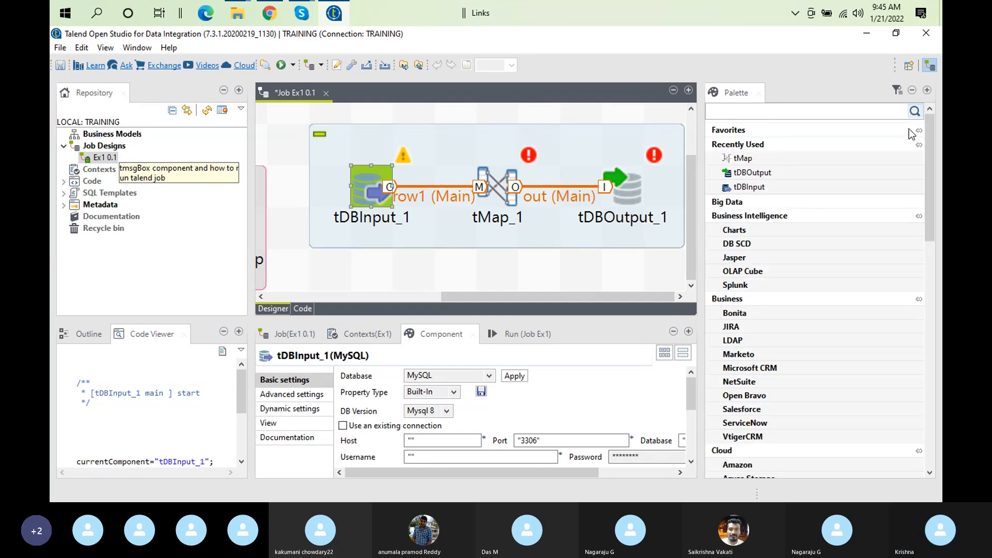
pyautogui.moveTo(929, 178); pyautogui.dragTo(942, 418)
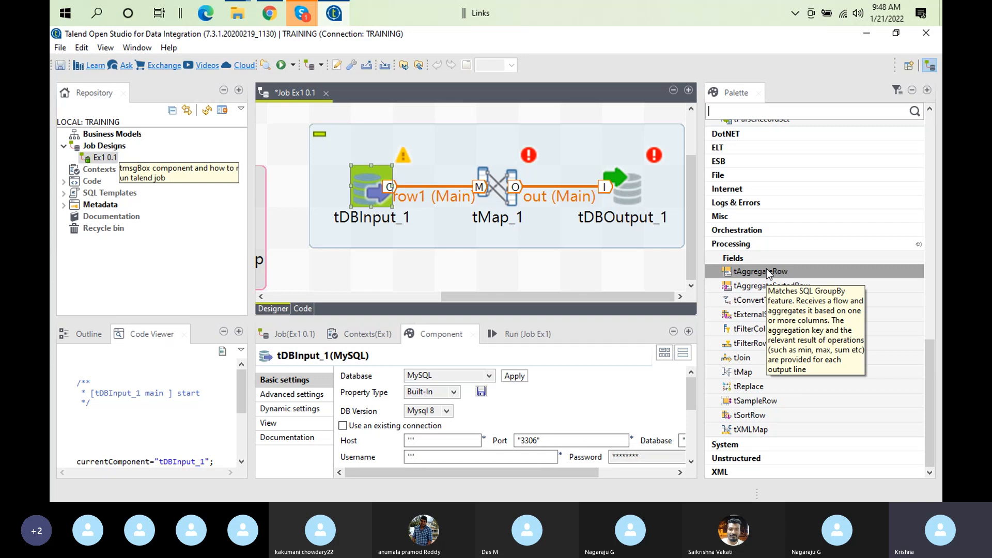
# Drop a tAggregateRow component below tMap_1 and dismiss the Group by information messages
pyautogui.moveTo(768, 273); pyautogui.dragTo(580, 265)
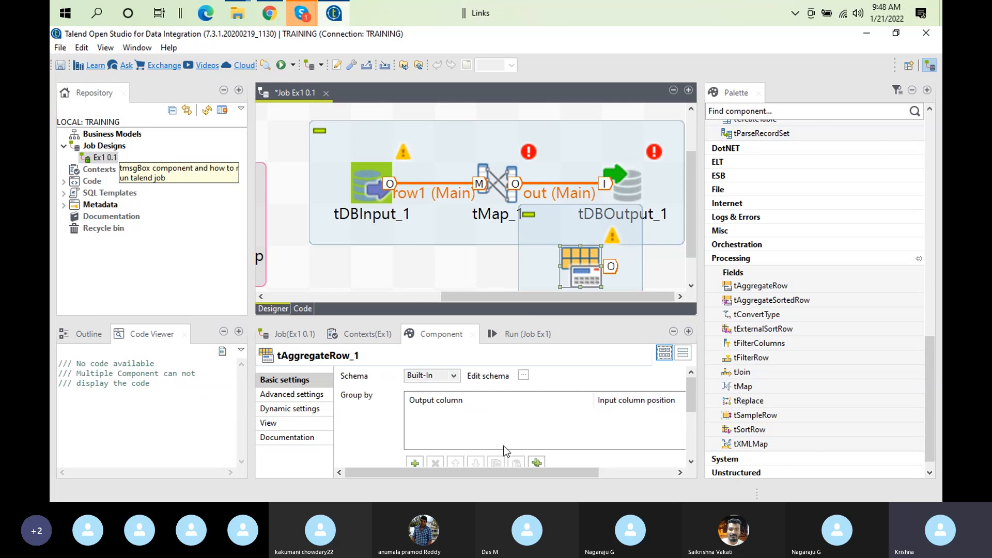
pyautogui.click(414, 462)
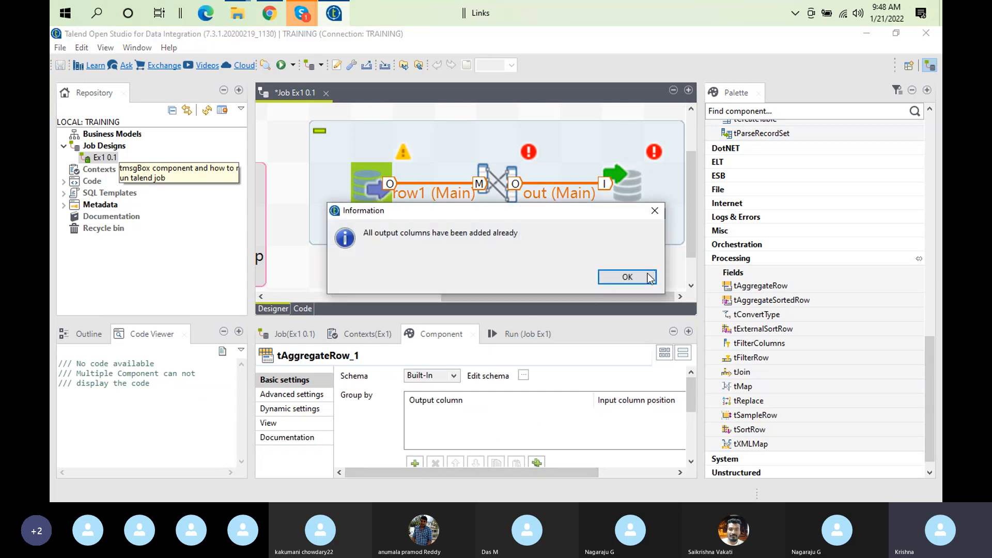
pyautogui.click(627, 276)
pyautogui.click(647, 274)
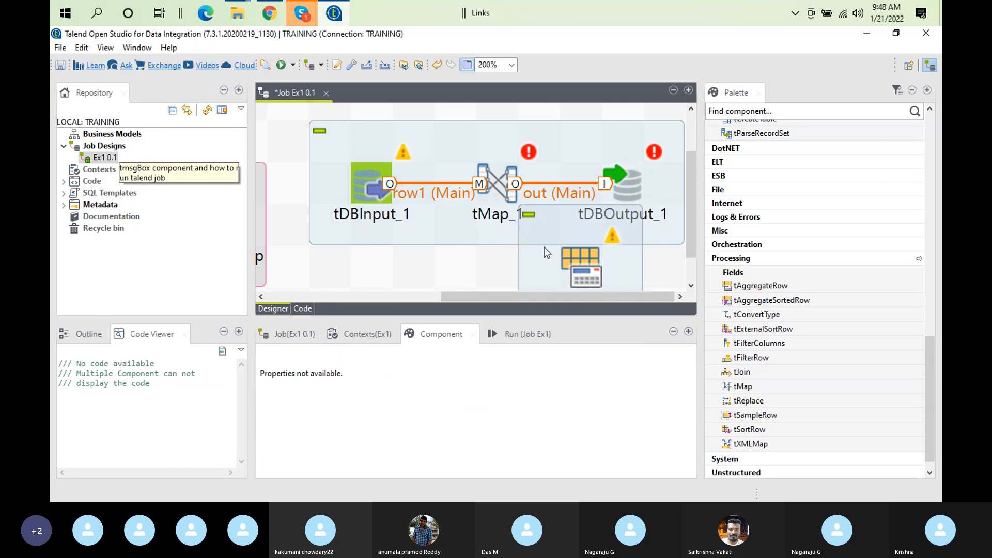
pyautogui.click(571, 258)
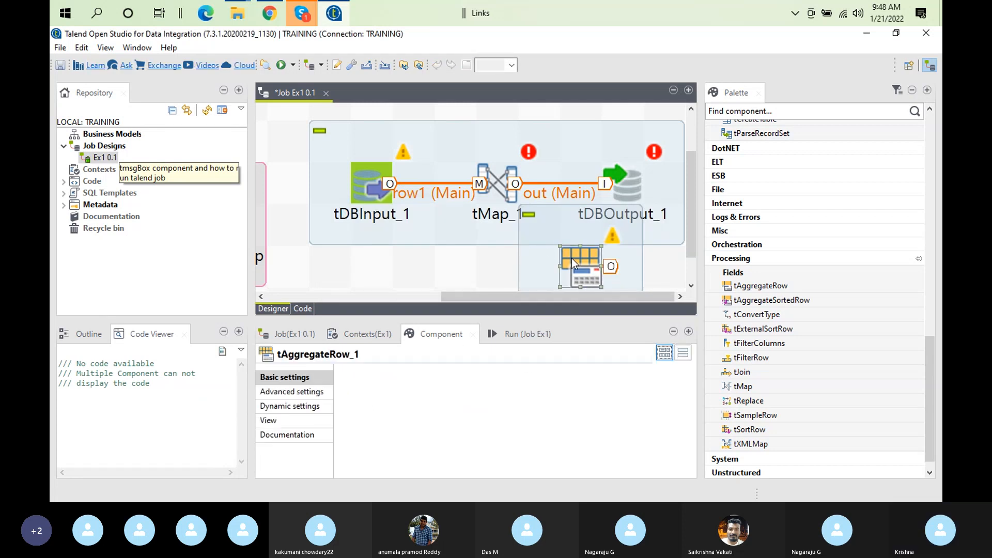
# Maximize tAggregateRow_1's Component view and dismiss the message from adding an operation
pyautogui.doubleClick(440, 334)
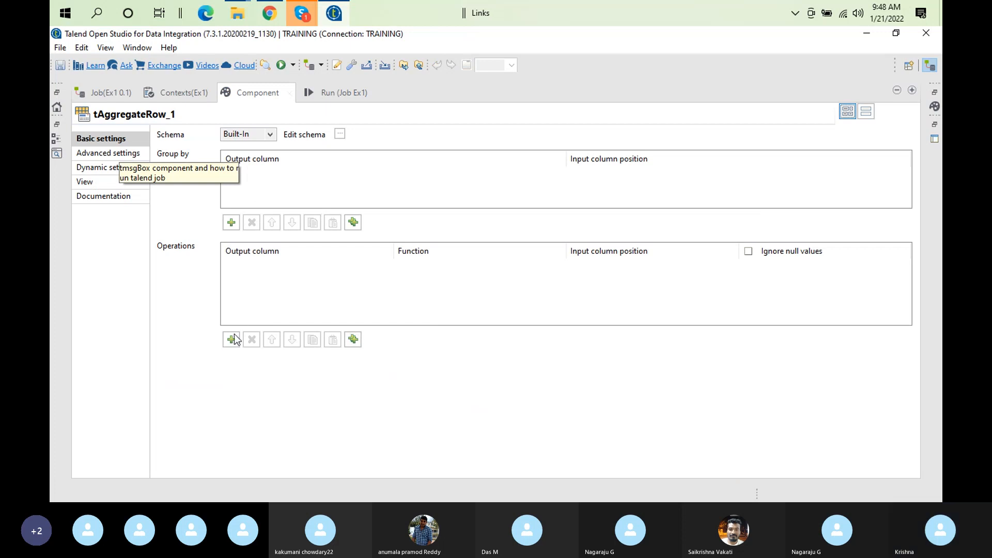
pyautogui.click(231, 339)
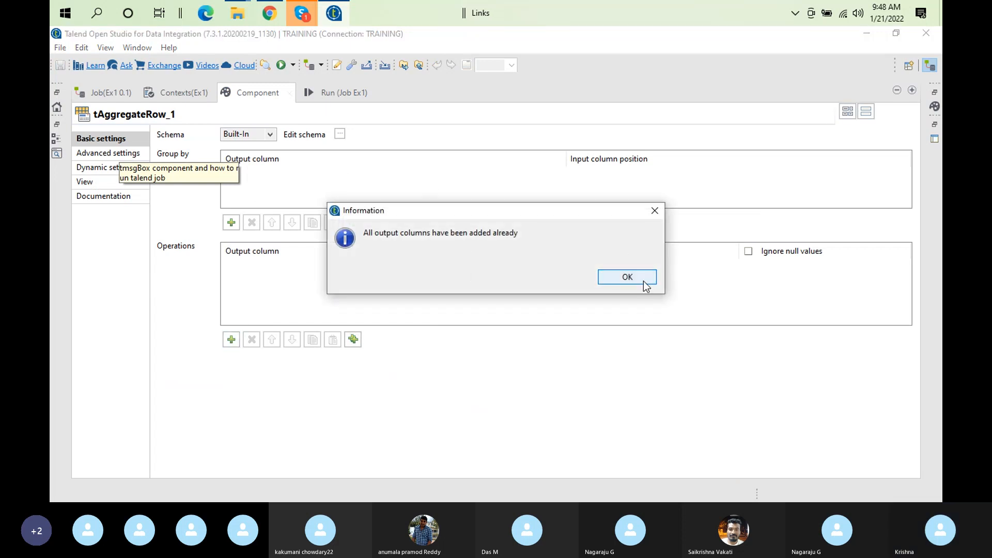
pyautogui.click(627, 277)
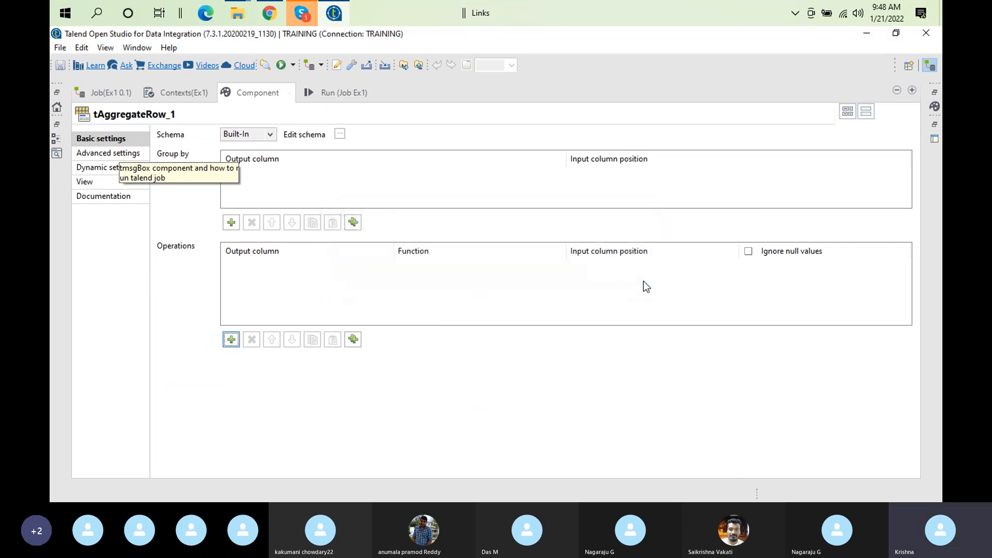
# Add columns to tAggregateRow_1's schema with newColumn3 typed as Double
pyautogui.click(340, 134)
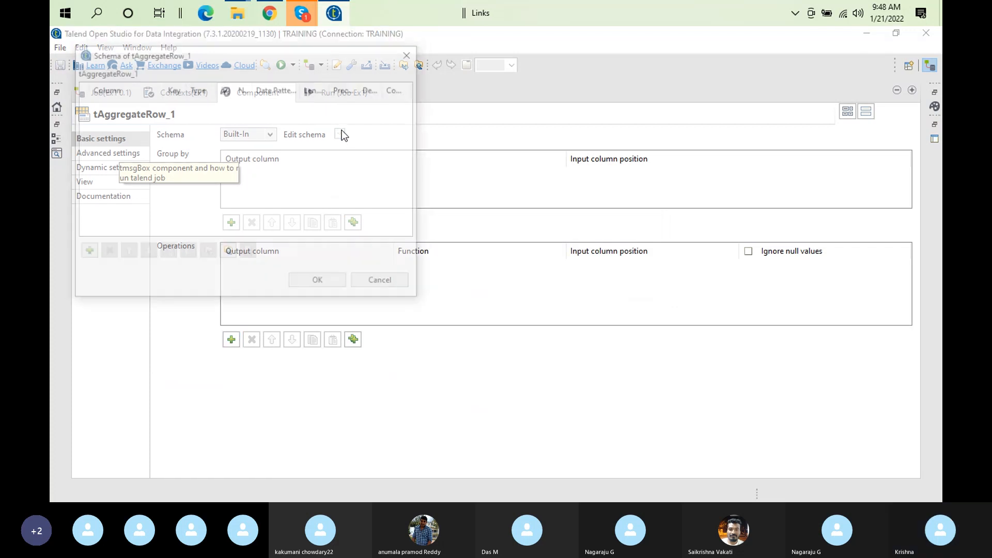
pyautogui.click(85, 252)
pyautogui.click(86, 252)
pyautogui.click(85, 252)
pyautogui.click(86, 252)
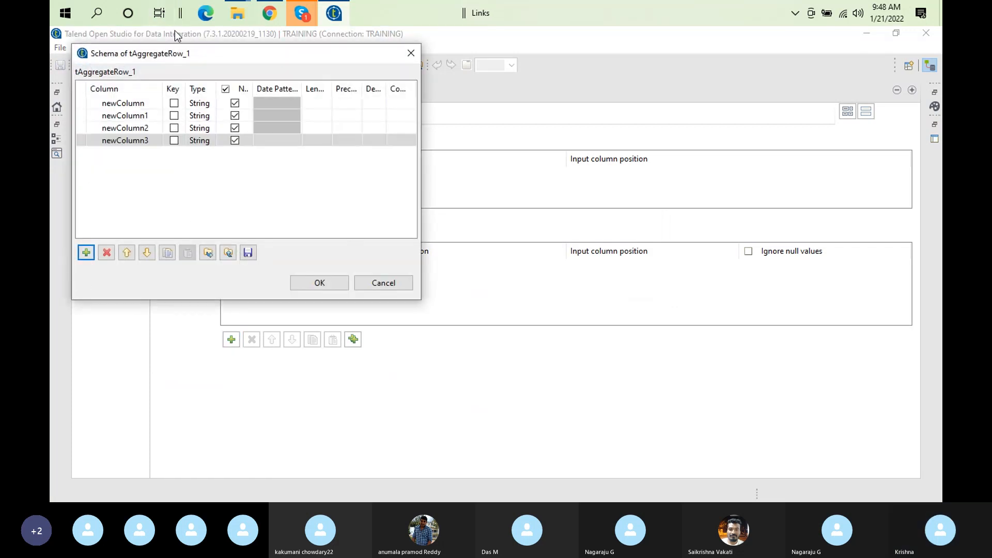
pyautogui.click(213, 141)
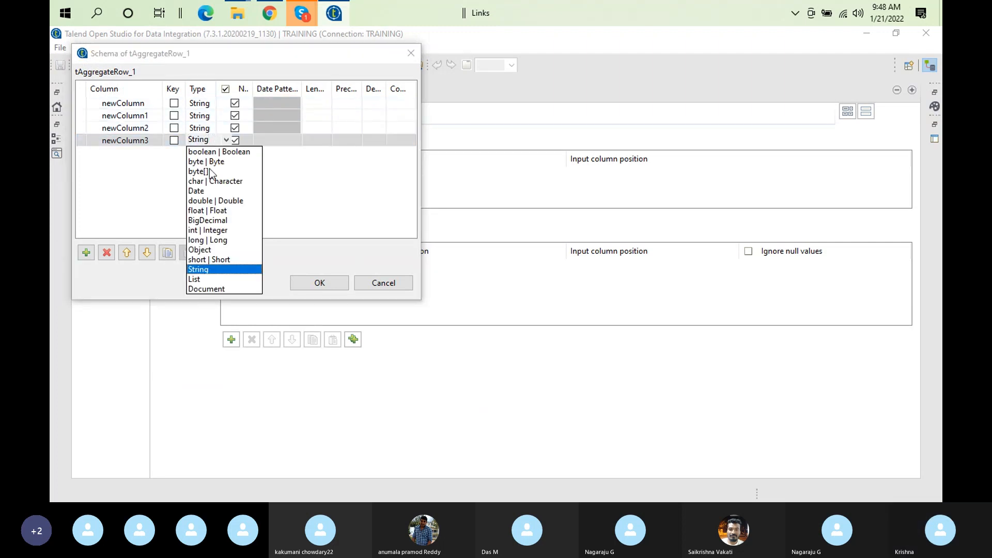
pyautogui.click(214, 201)
pyautogui.click(335, 287)
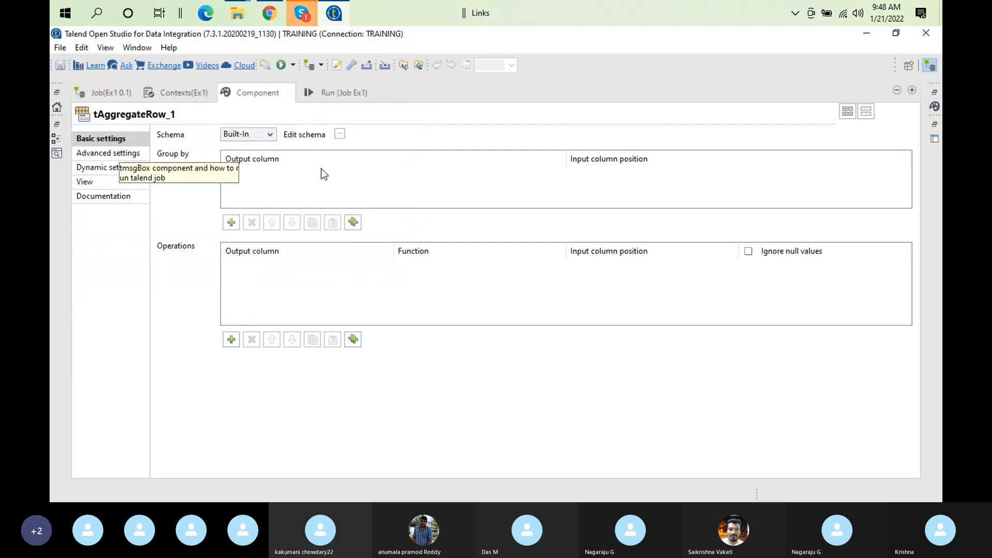
# Add a newColumn operation using the sum function, leaving its input column empty
pyautogui.click(231, 339)
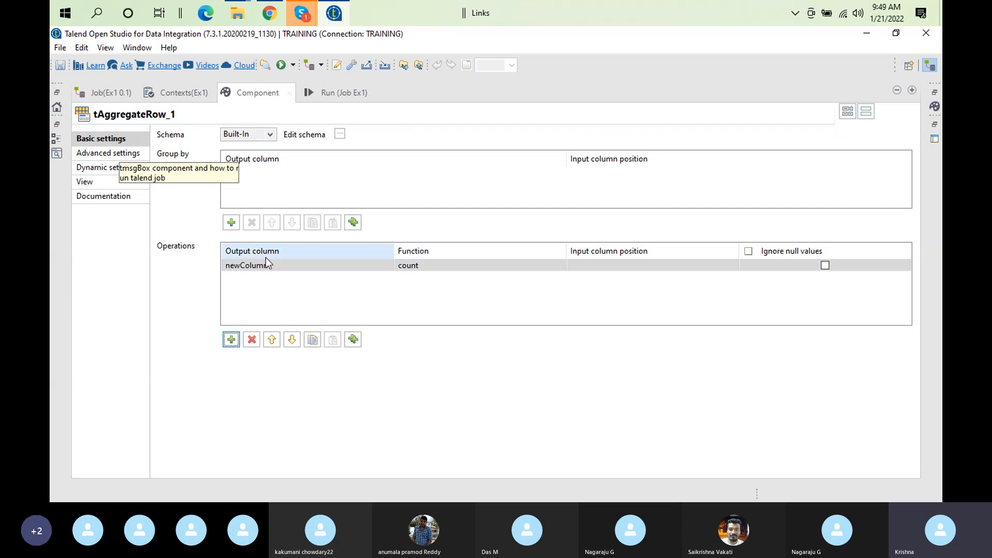
pyautogui.click(441, 262)
pyautogui.click(243, 263)
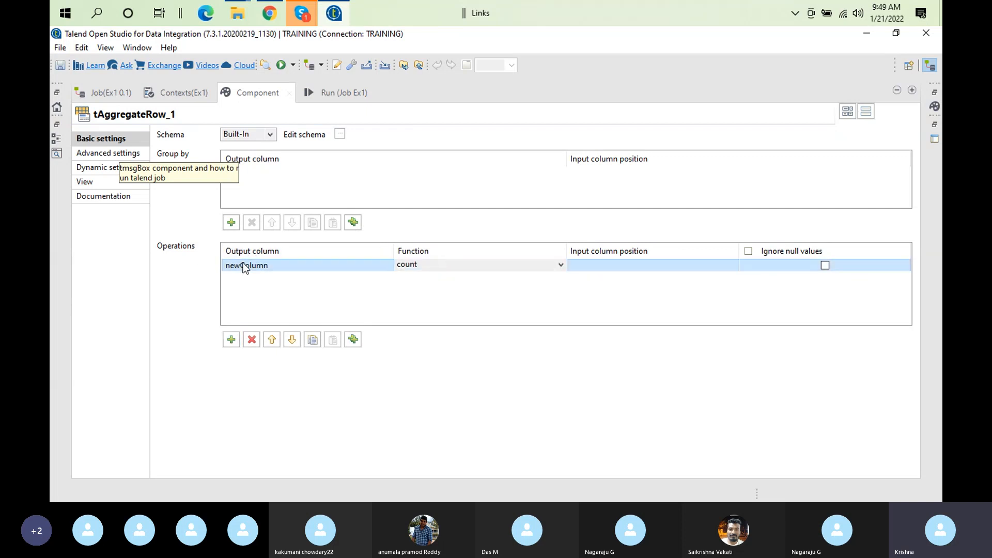
pyautogui.click(483, 266)
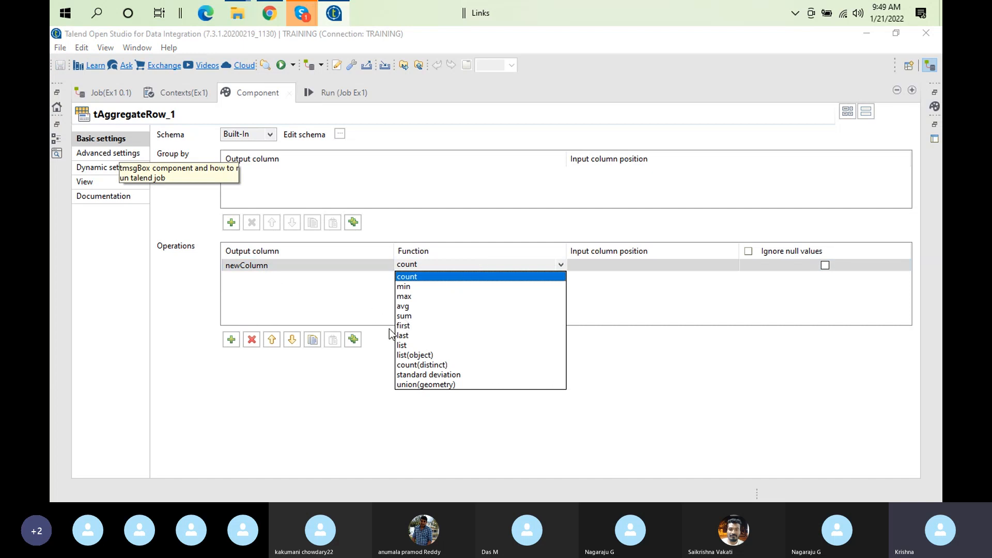
pyautogui.click(417, 316)
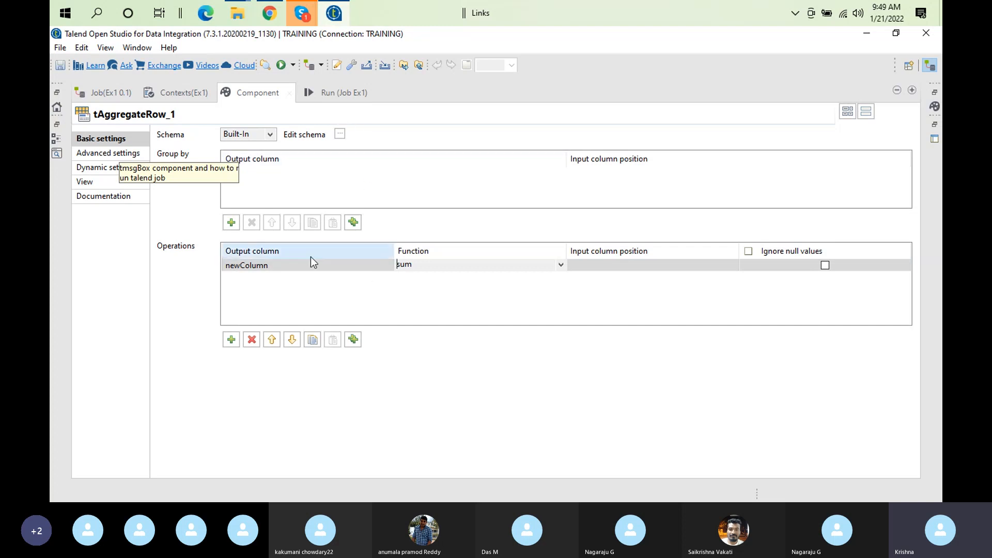
pyautogui.click(295, 269)
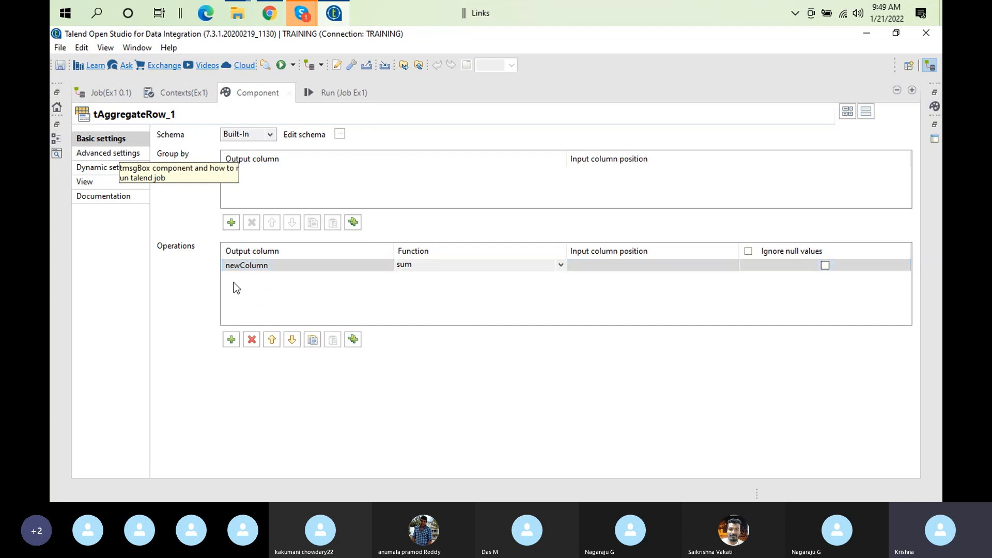
pyautogui.click(453, 268)
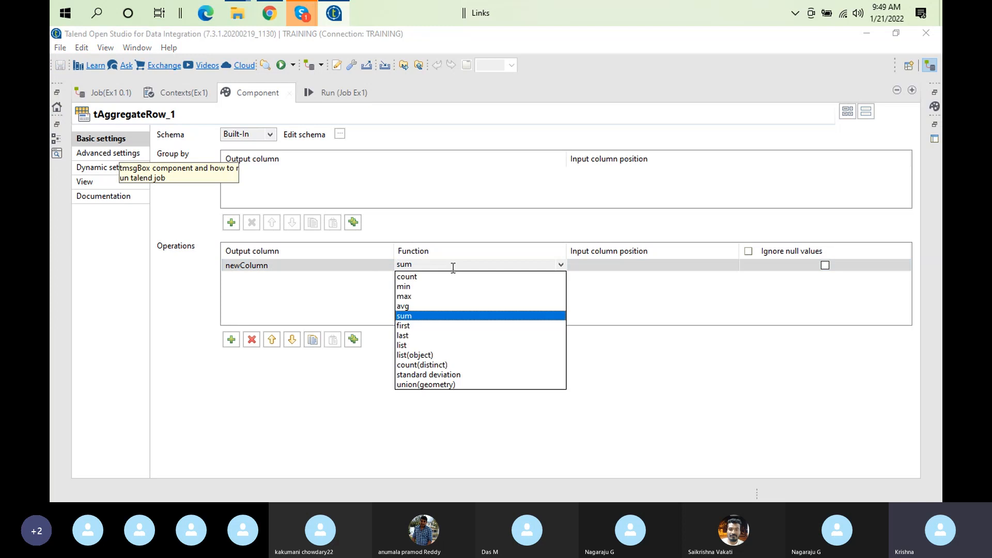
pyautogui.click(412, 315)
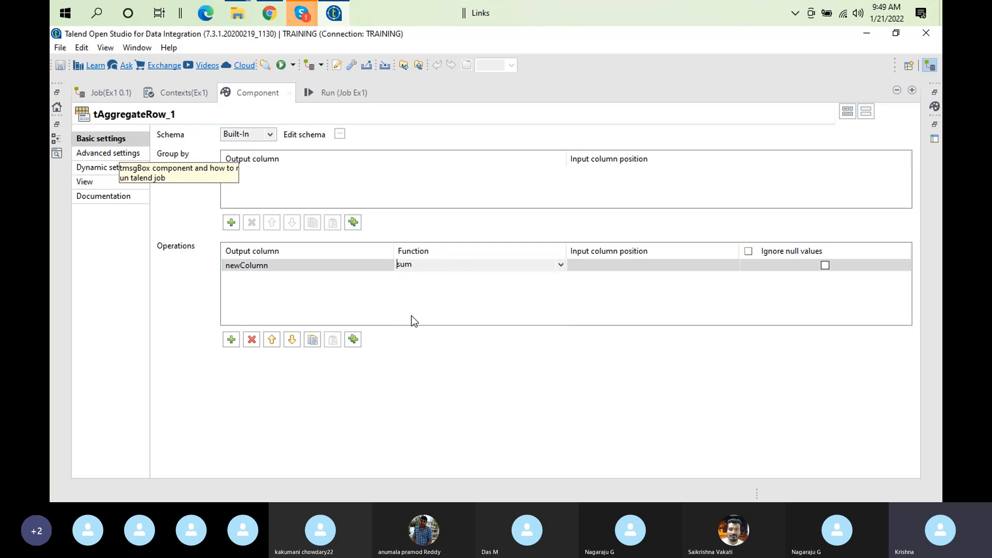
pyautogui.click(636, 265)
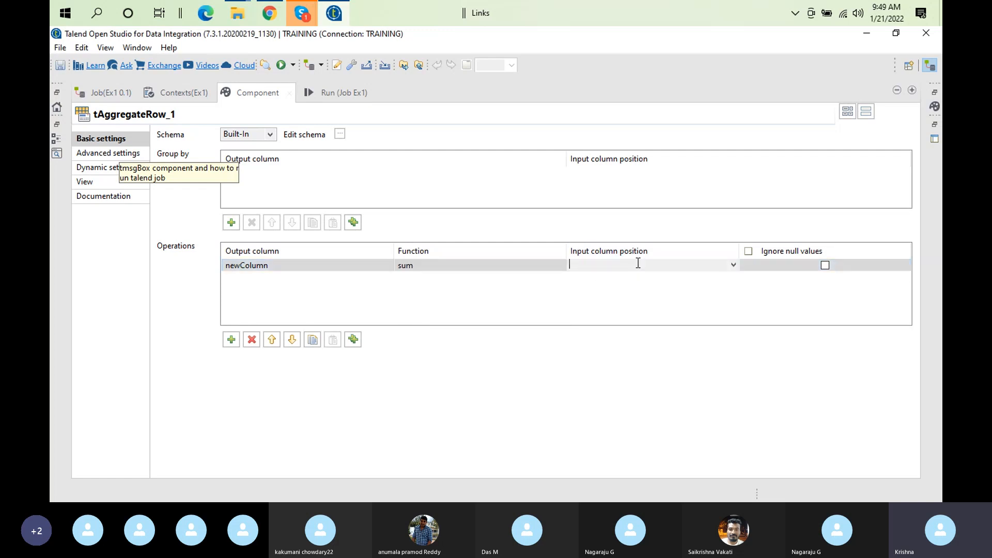
pyautogui.click(638, 265)
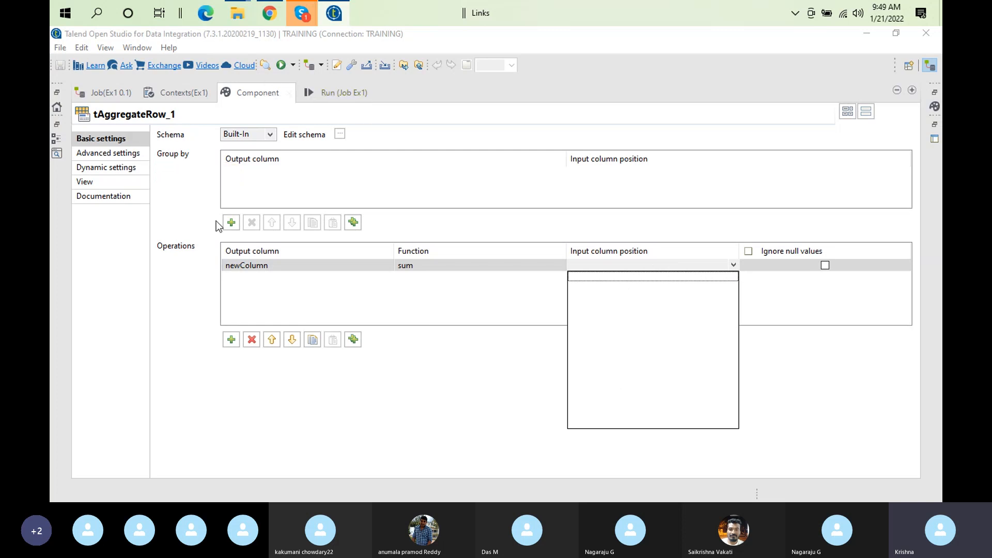
pyautogui.click(123, 134)
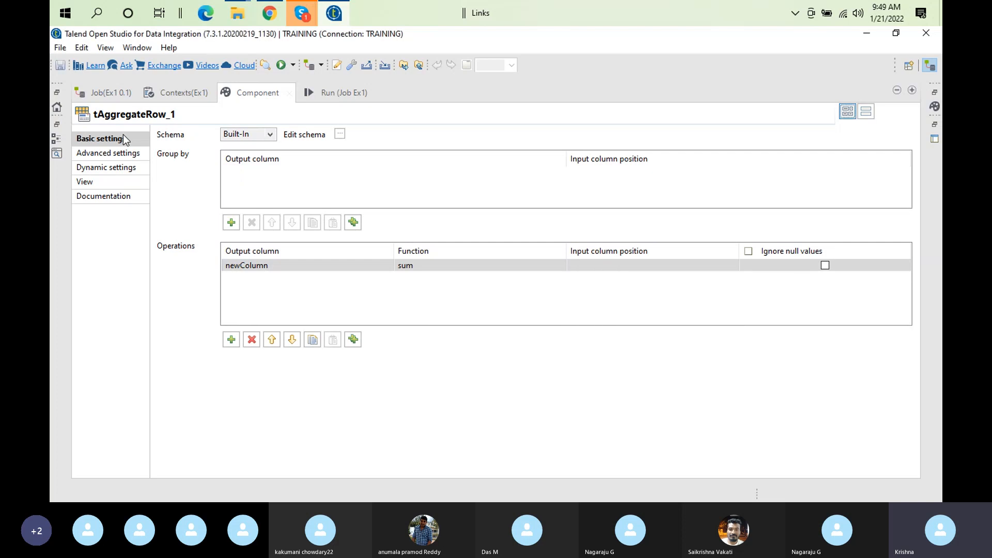
# Browse tAggregateRow_1's Advanced, Dynamic and View settings, then bring the Skype call forward
pyautogui.click(119, 154)
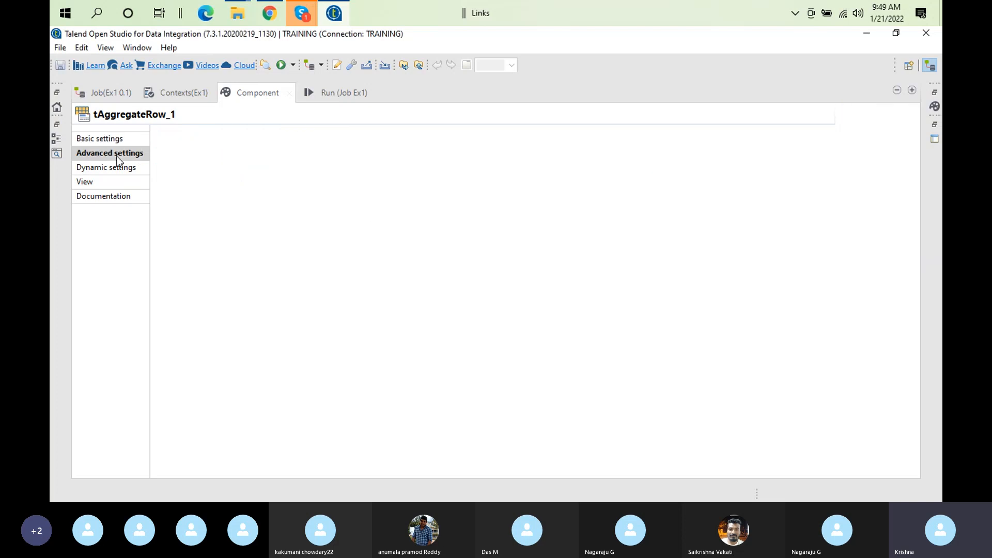
pyautogui.click(119, 170)
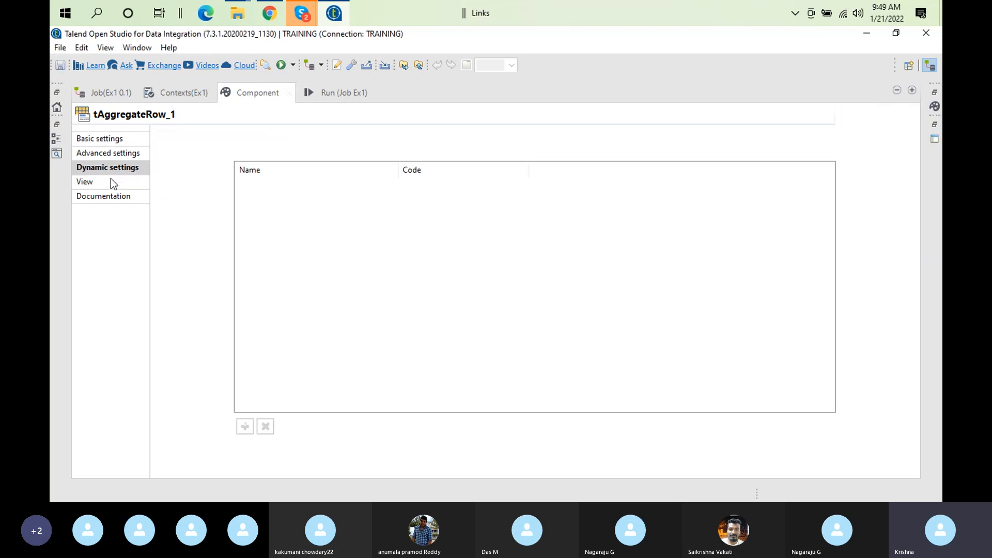
pyautogui.click(110, 184)
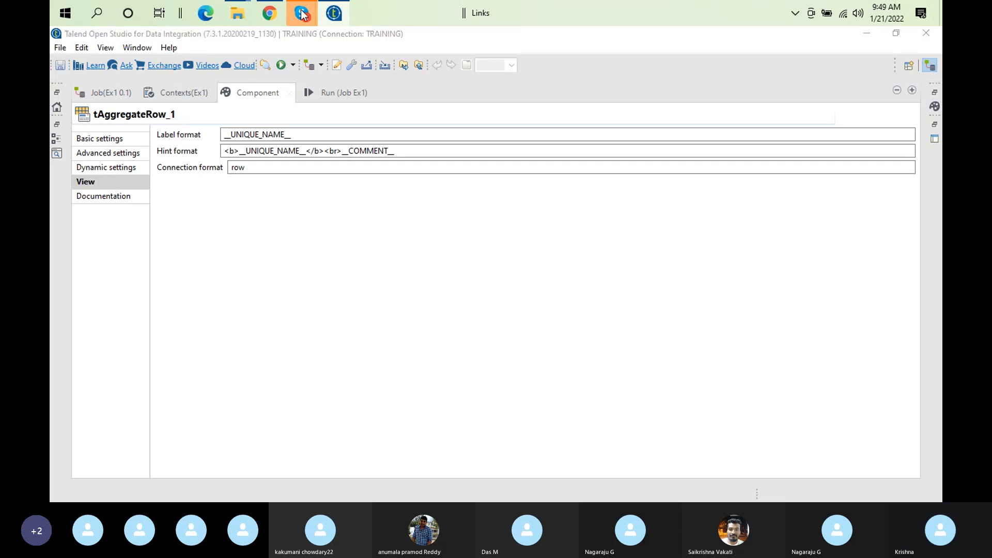
pyautogui.moveTo(304, 15)
pyautogui.click(240, 74)
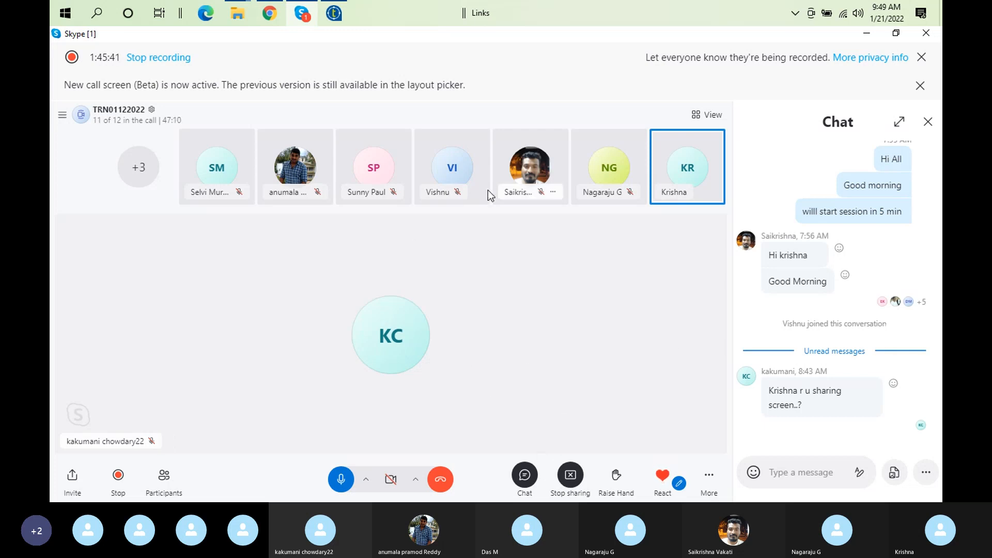
# Show tAggregateRow_1's Basic settings in Talend, then check the Skype call's chat
pyautogui.click(302, 19)
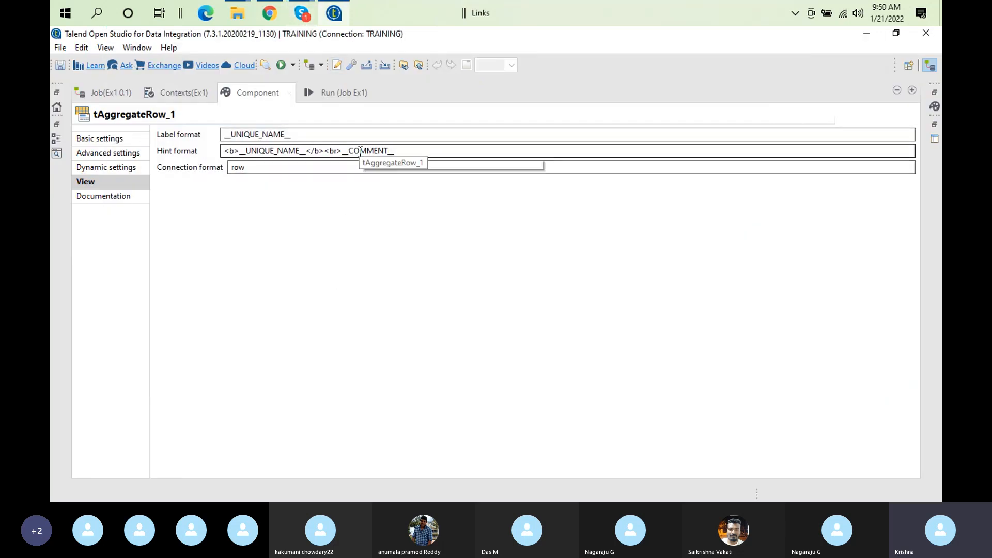
pyautogui.click(95, 143)
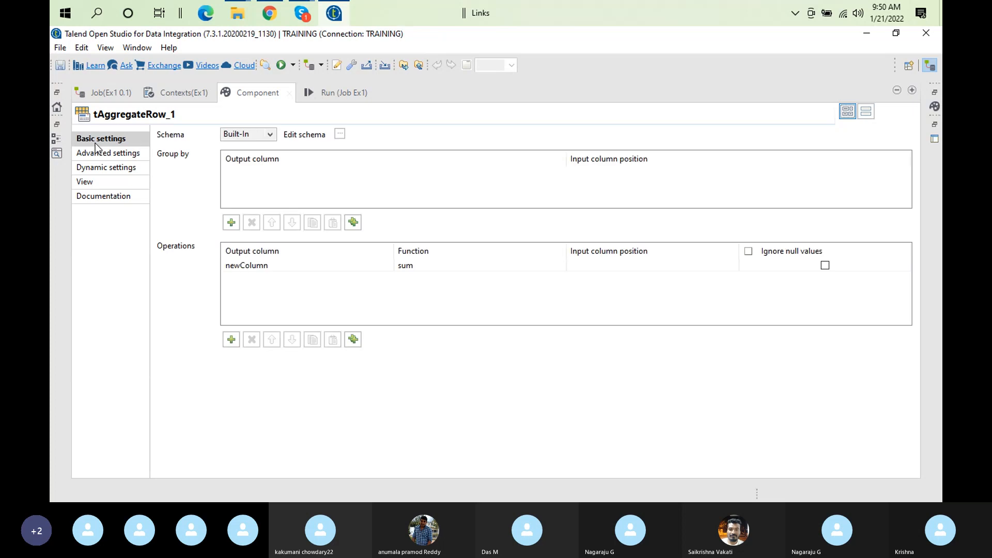
pyautogui.click(305, 20)
pyautogui.moveTo(305, 19)
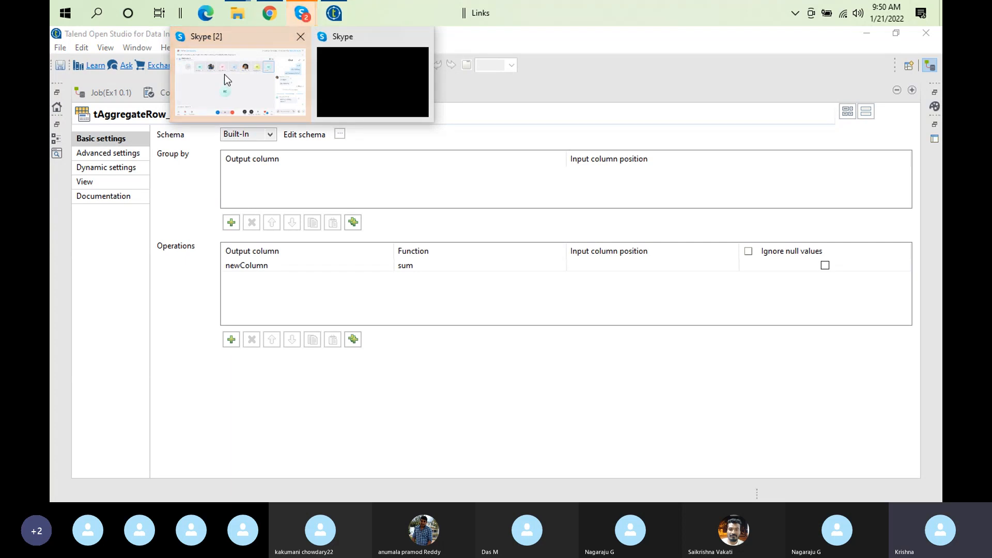
pyautogui.click(227, 89)
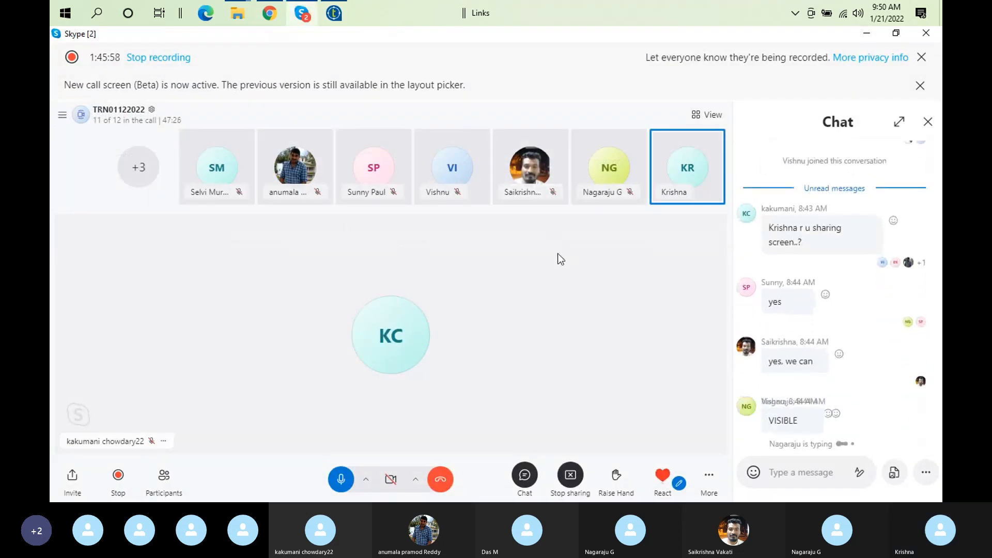
pyautogui.click(334, 13)
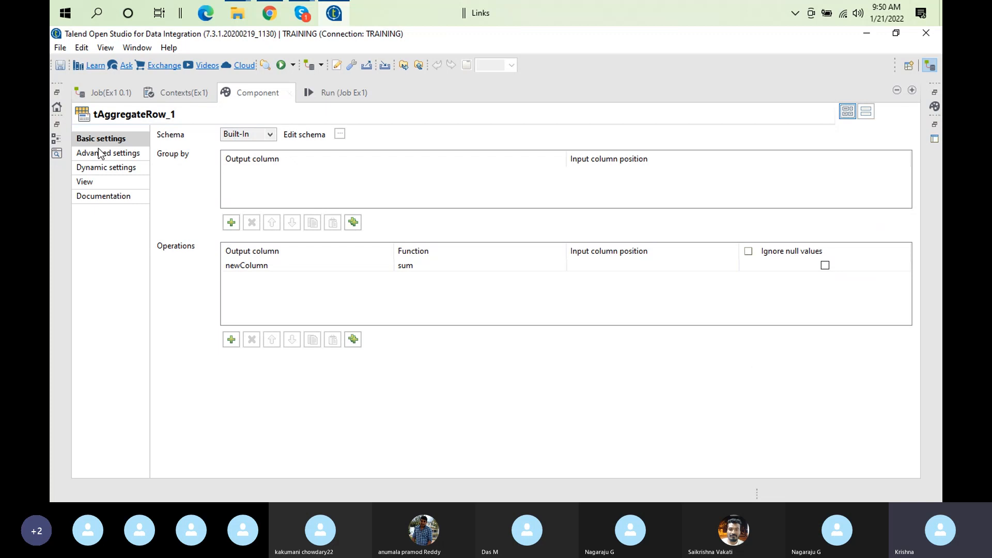
# Show tAggregateRow_1's advanced settings with the ',' delimiter and financial precision enabled
pyautogui.click(125, 156)
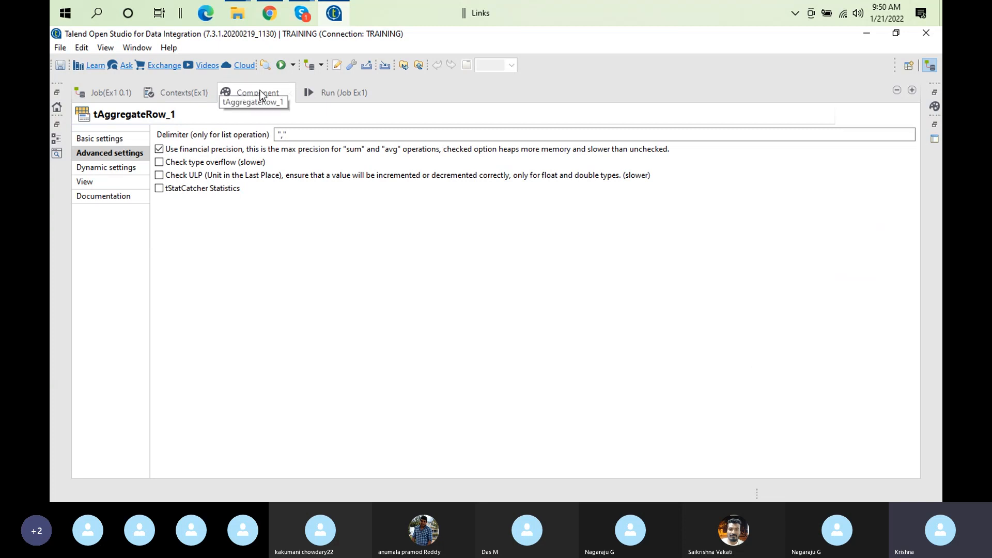
pyautogui.click(109, 141)
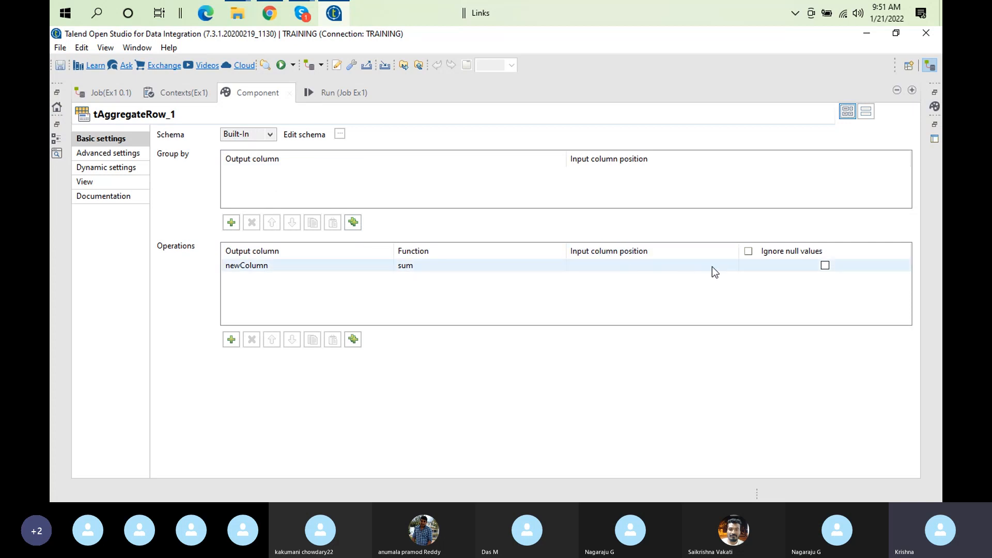
pyautogui.click(129, 157)
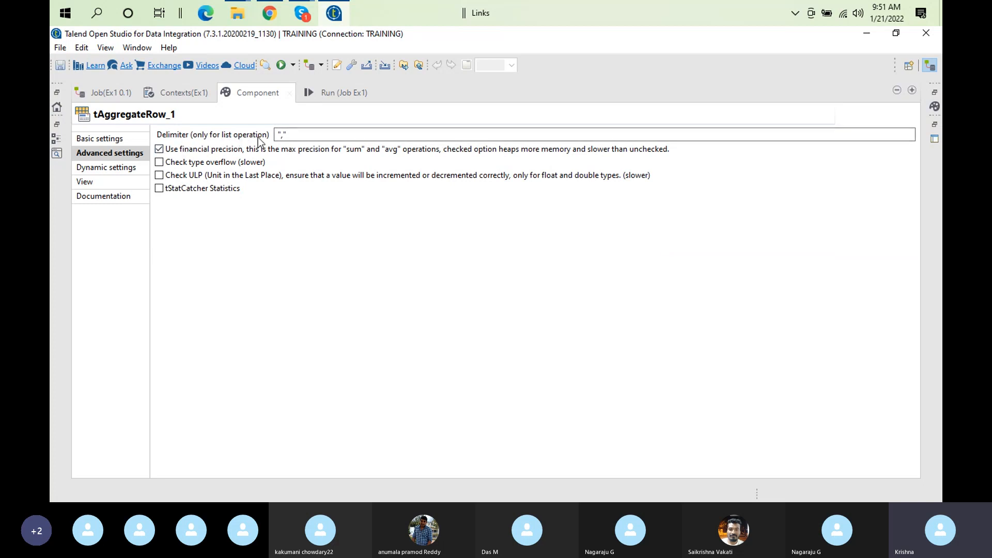
# Replace the list-operation Delimiter value ',' with '|'
pyautogui.click(282, 135)
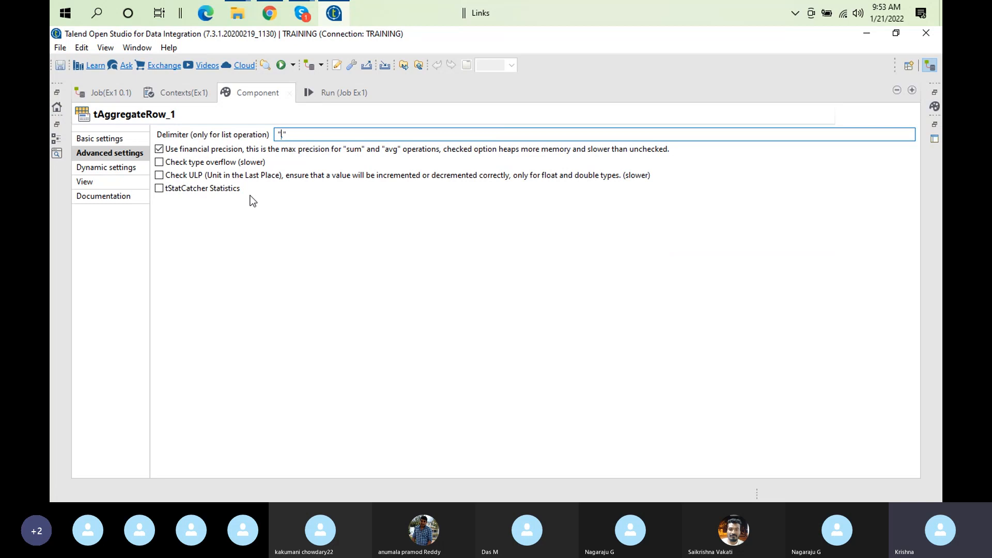
# Check tAggregateRow_1's Dynamic and Basic settings, then return to its Advanced settings
pyautogui.click(103, 174)
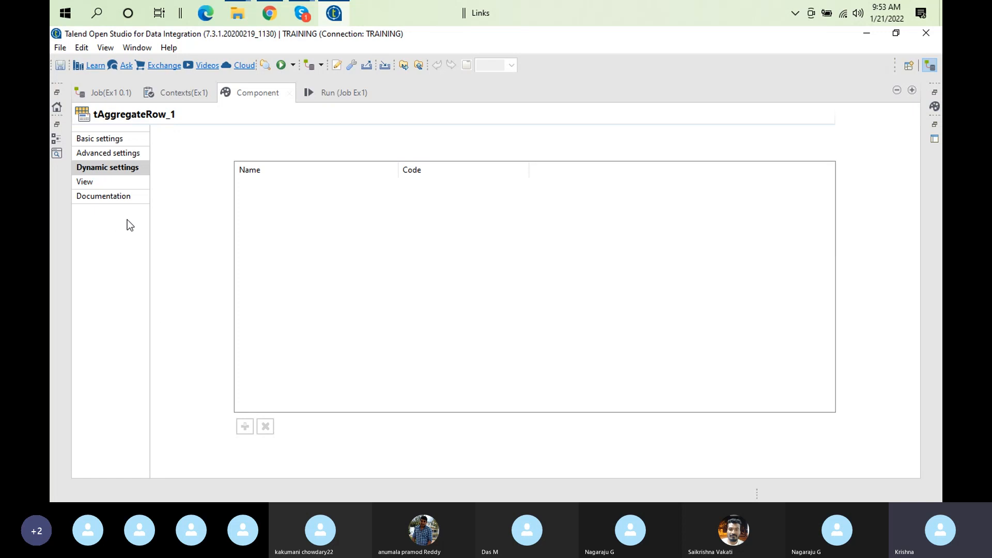
pyautogui.click(135, 141)
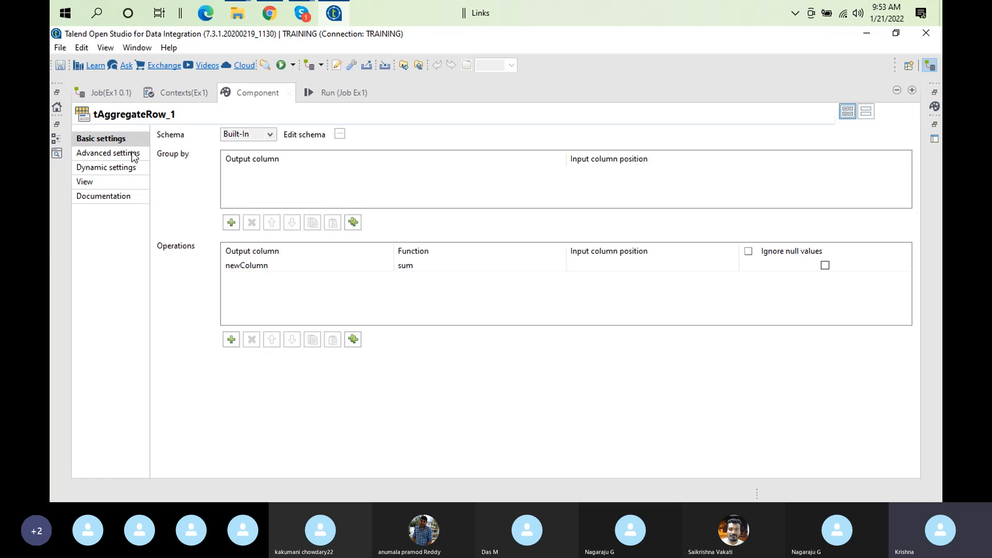
pyautogui.click(131, 154)
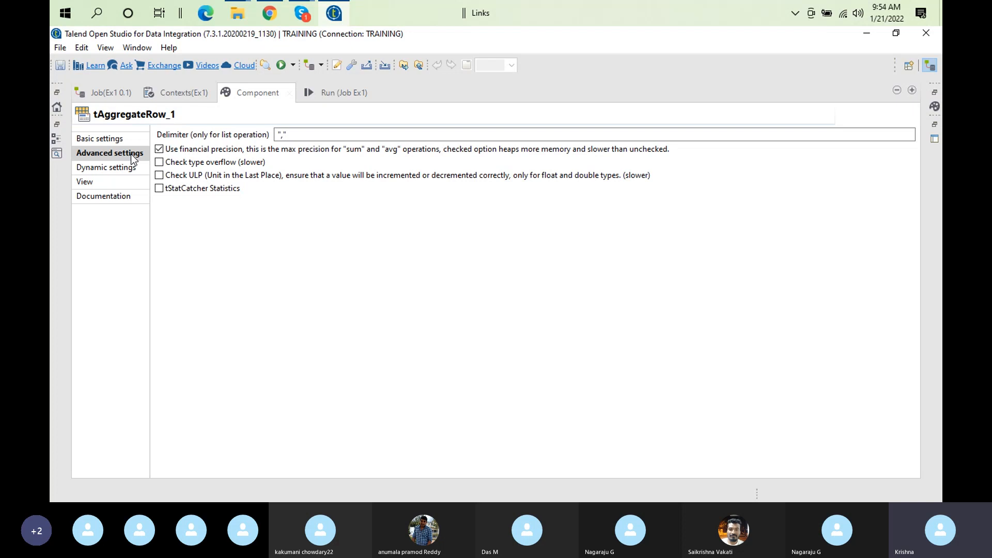
# View tAggregateRow_1's View and Documentation pages, then restore the normal workspace layout
pyautogui.click(113, 181)
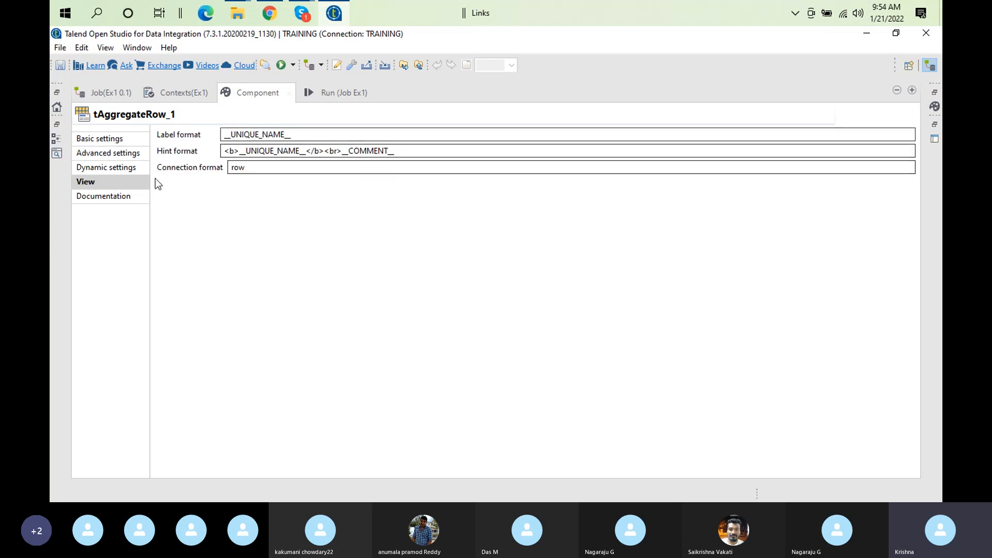
pyautogui.click(107, 202)
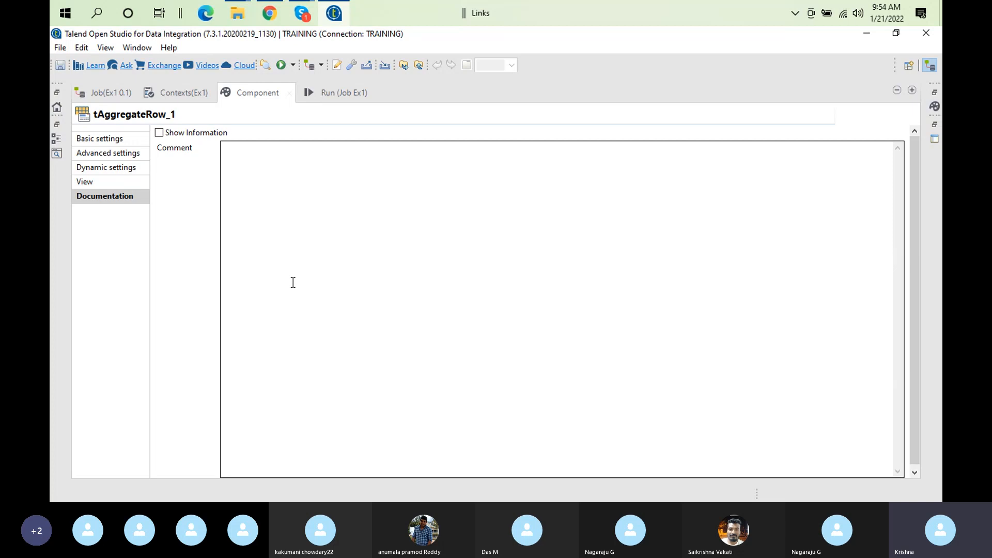
pyautogui.doubleClick(258, 95)
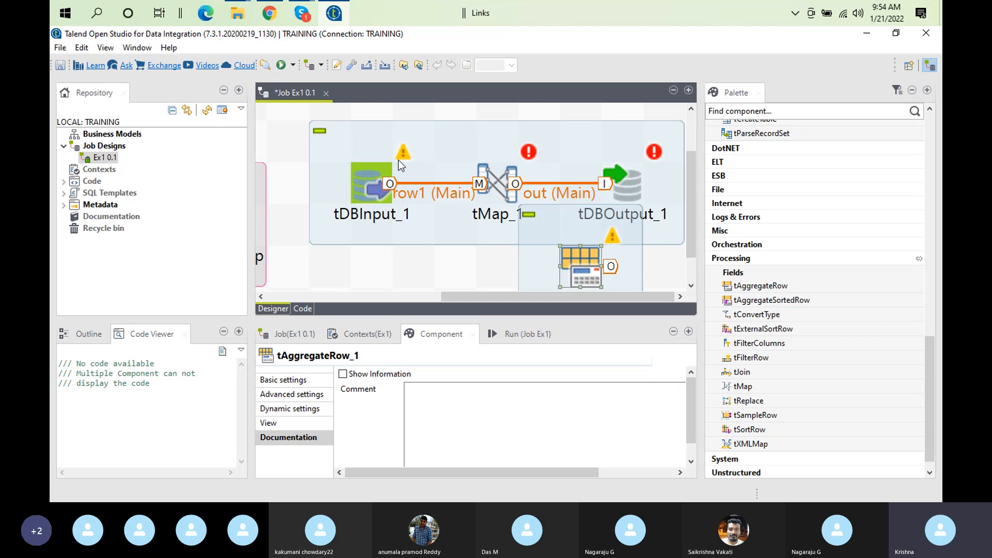
# Maximize the job canvas, move the database subjob top-left, and widen it by shifting tDBOutput_1 right
pyautogui.click(370, 141)
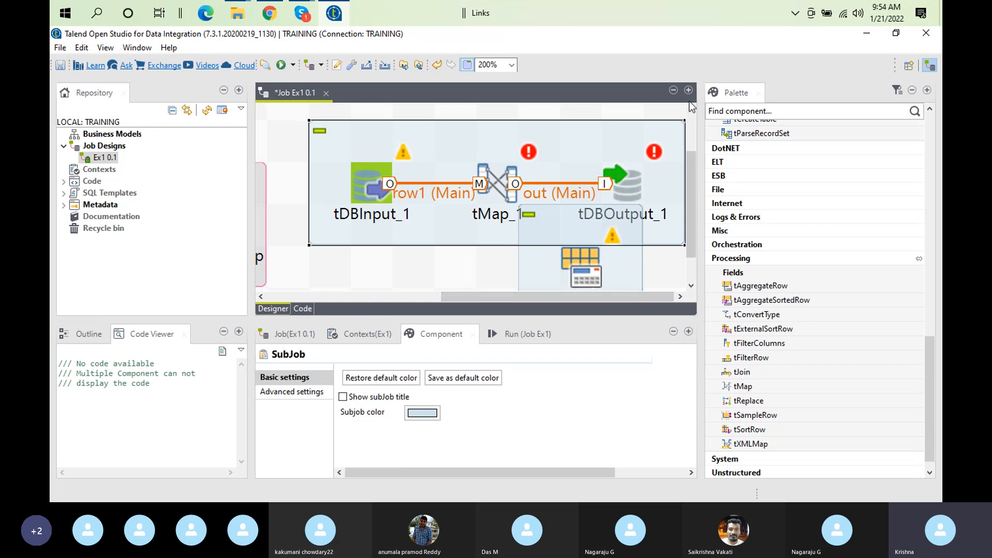
pyautogui.doubleClick(290, 92)
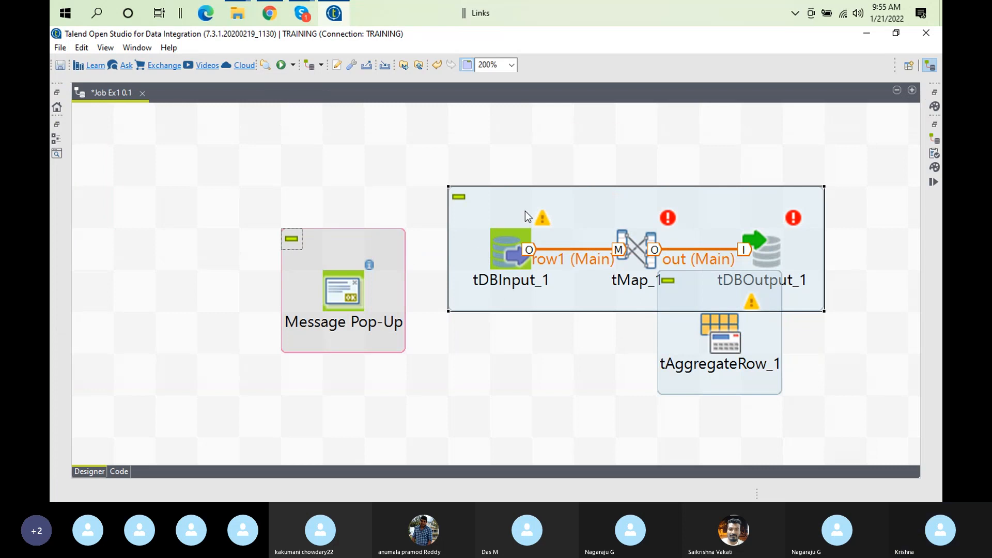
pyautogui.moveTo(539, 201); pyautogui.dragTo(274, 135)
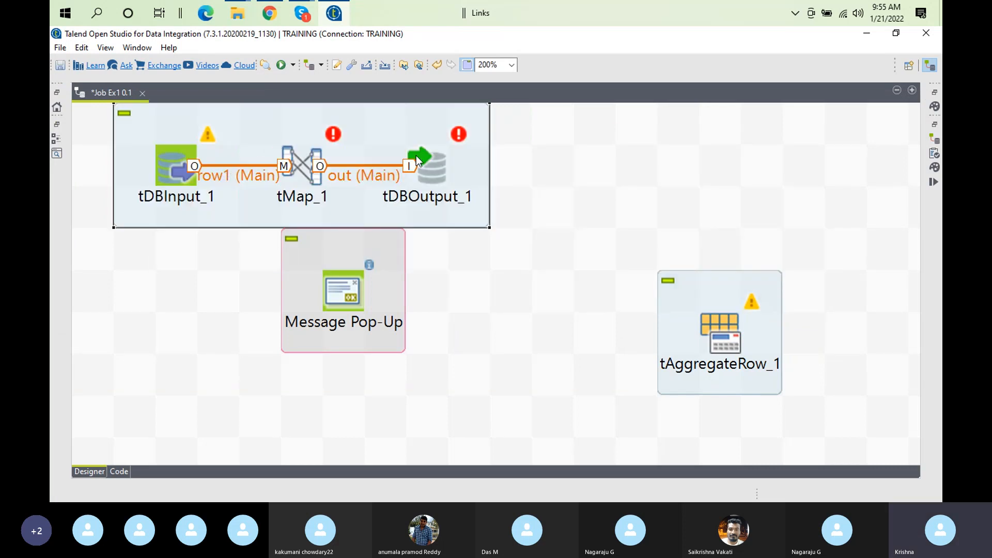
pyautogui.click(442, 166)
pyautogui.moveTo(441, 167); pyautogui.dragTo(525, 166)
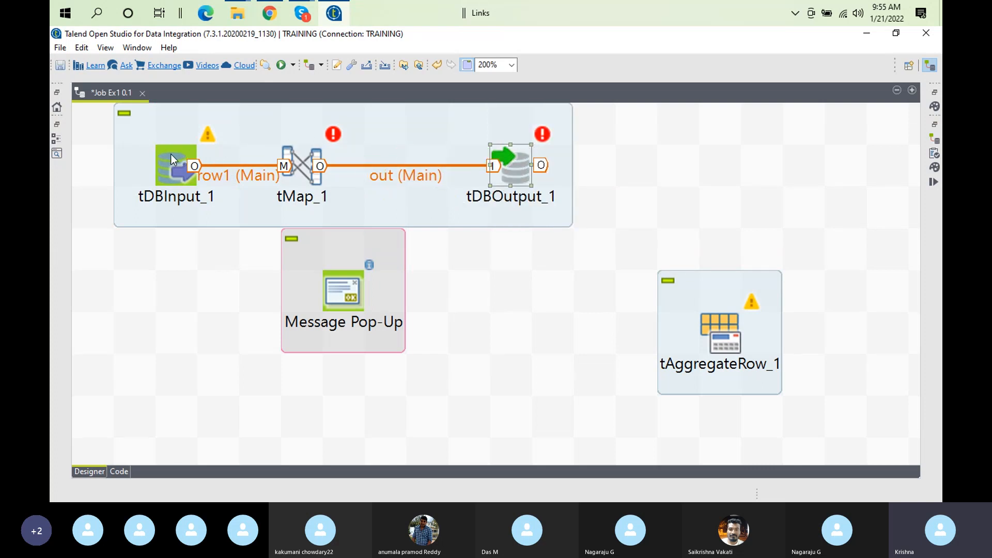
# Place Message Pop-Up under tDBInput_1 and tAggregateRow_1 below the other subjobs
pyautogui.click(160, 165)
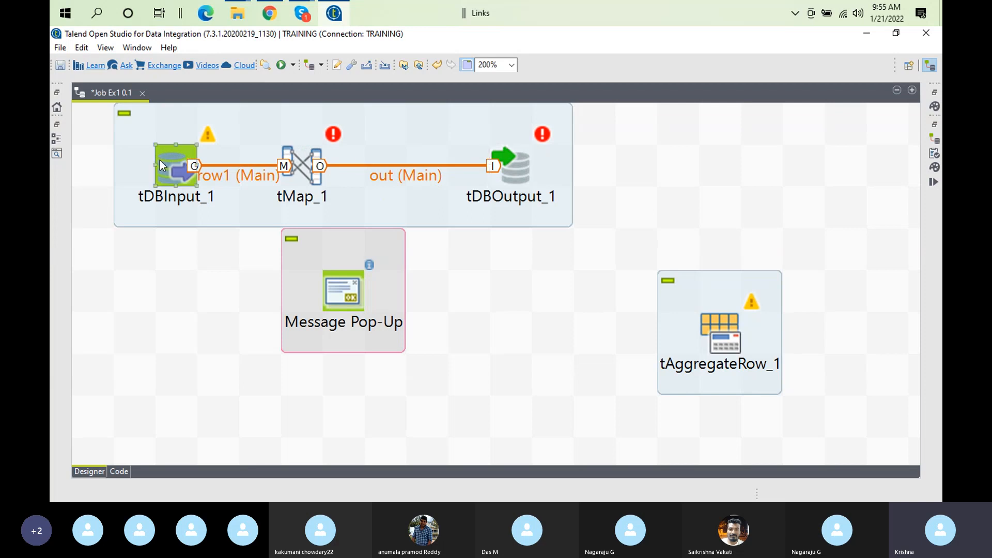
pyautogui.click(297, 126)
pyautogui.click(327, 282)
pyautogui.moveTo(328, 282); pyautogui.dragTo(169, 294)
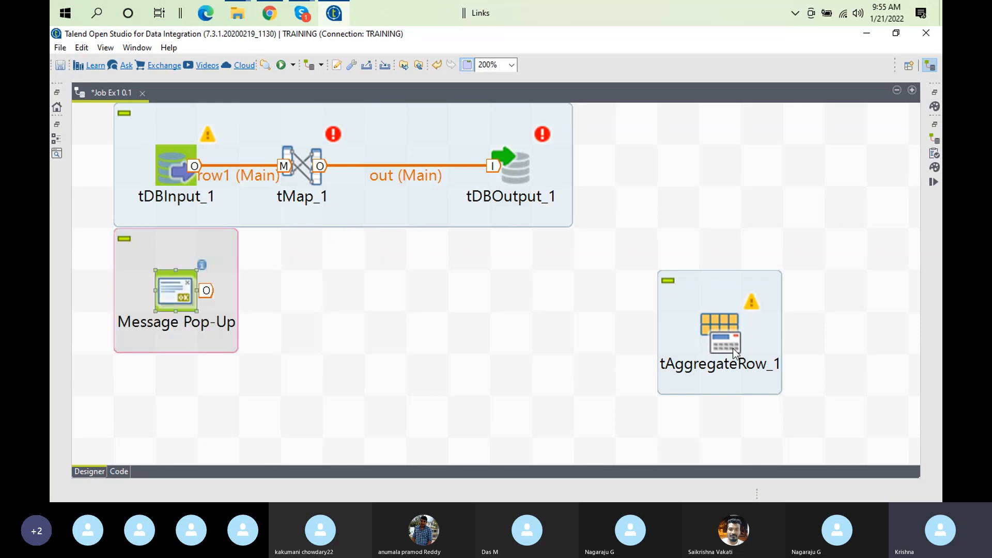
pyautogui.moveTo(734, 345); pyautogui.dragTo(336, 409)
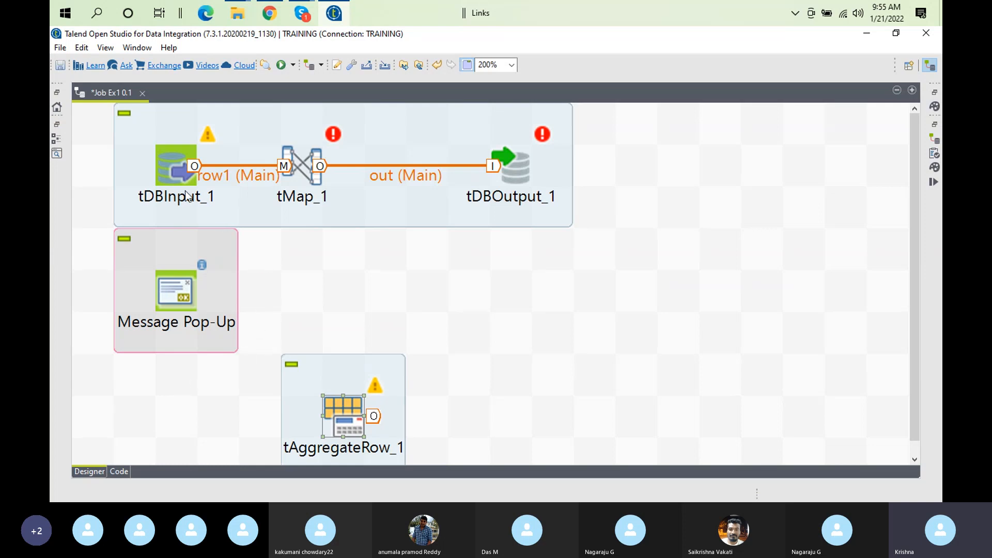
pyautogui.click(192, 162)
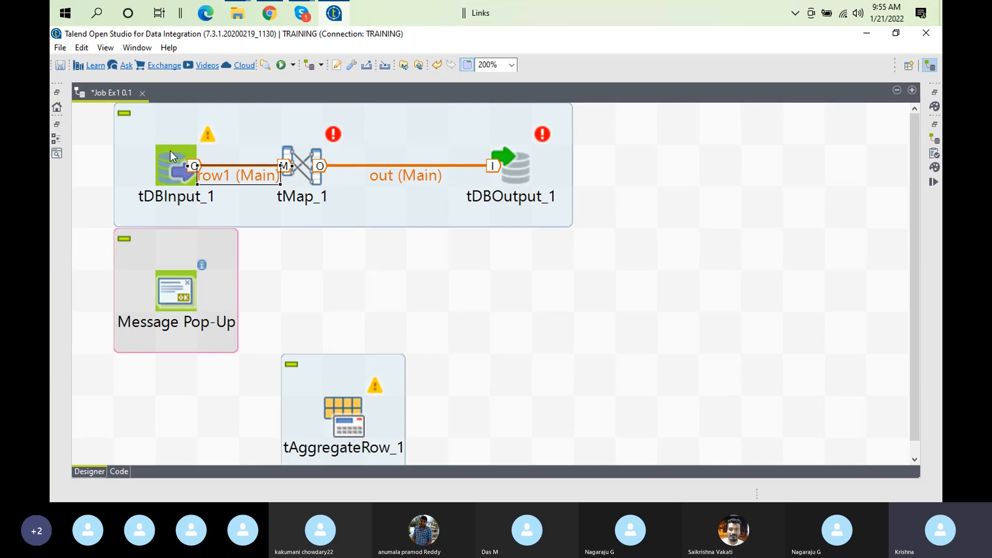
pyautogui.click(147, 144)
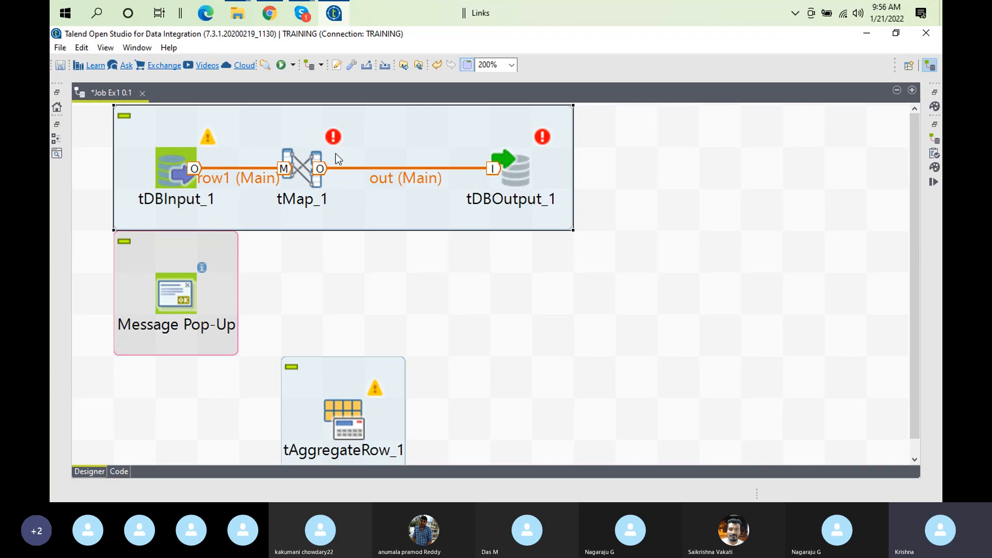
pyautogui.click(179, 295)
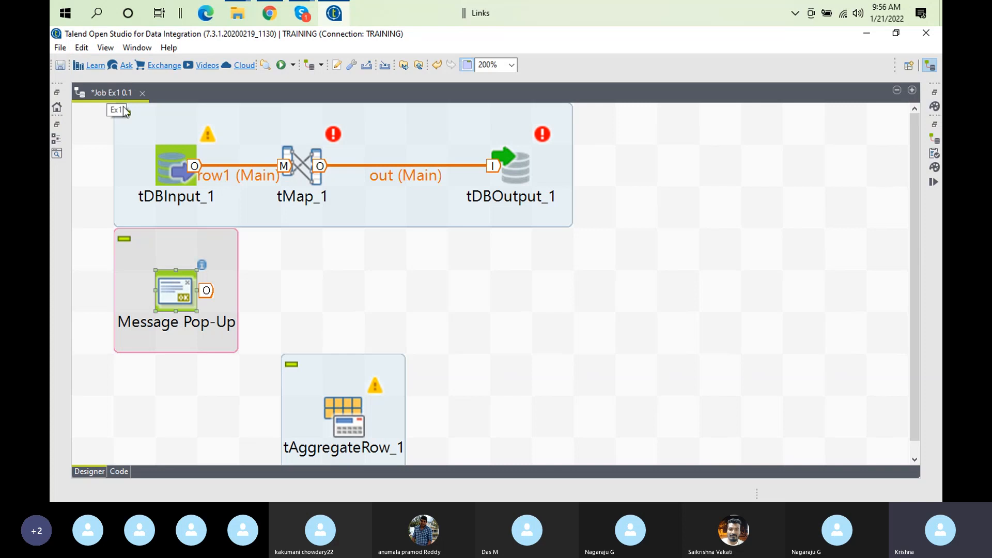
pyautogui.click(333, 417)
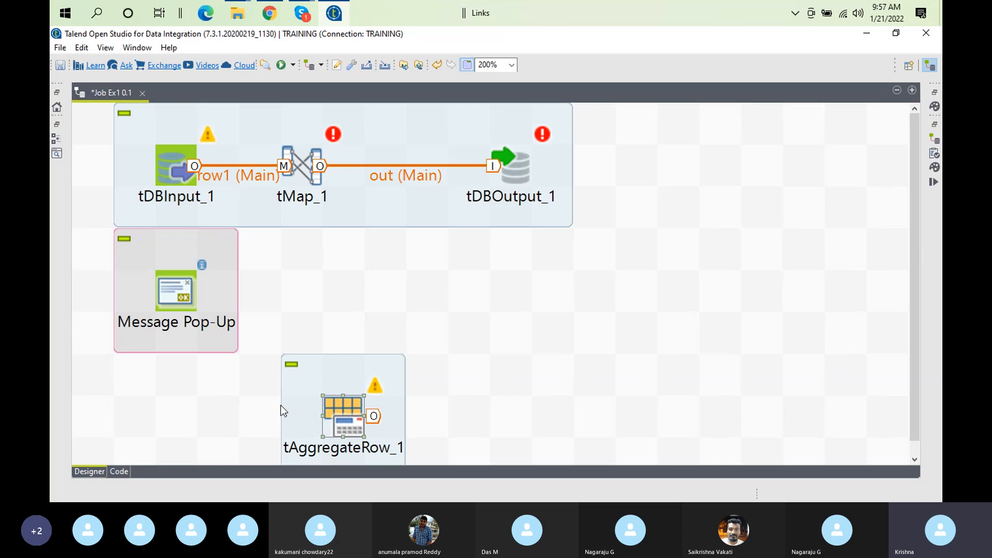
pyautogui.click(175, 176)
pyautogui.click(298, 380)
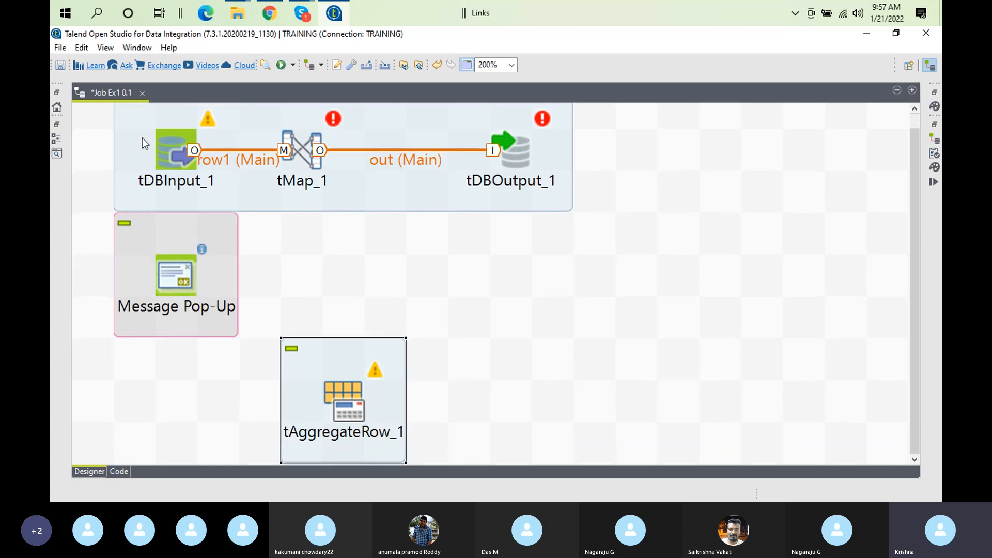
pyautogui.click(179, 150)
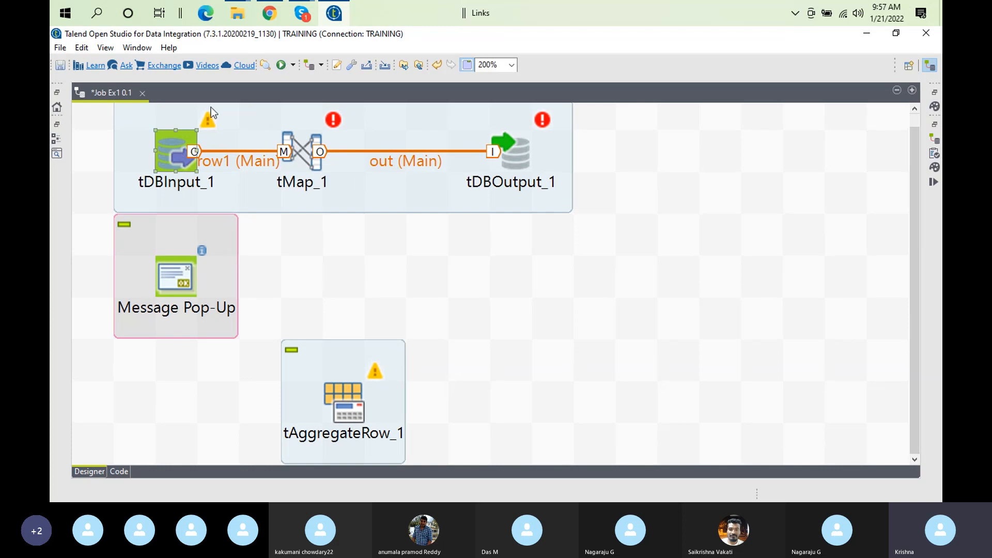
pyautogui.click(175, 280)
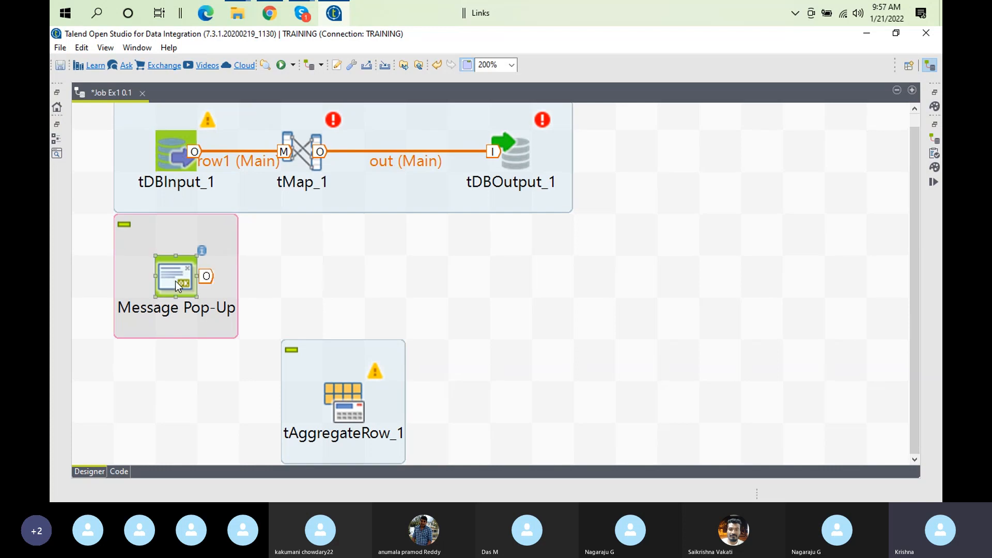
pyautogui.click(193, 305)
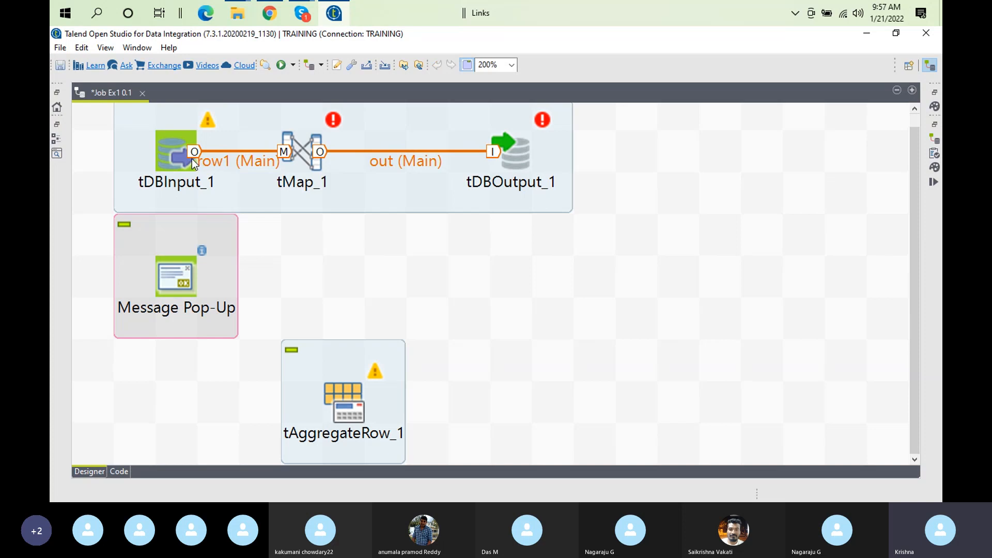
pyautogui.click(161, 134)
pyautogui.click(349, 388)
# Delete tAggregateRow_1 and the row1 (Main) link from the job
pyautogui.press('Delete')
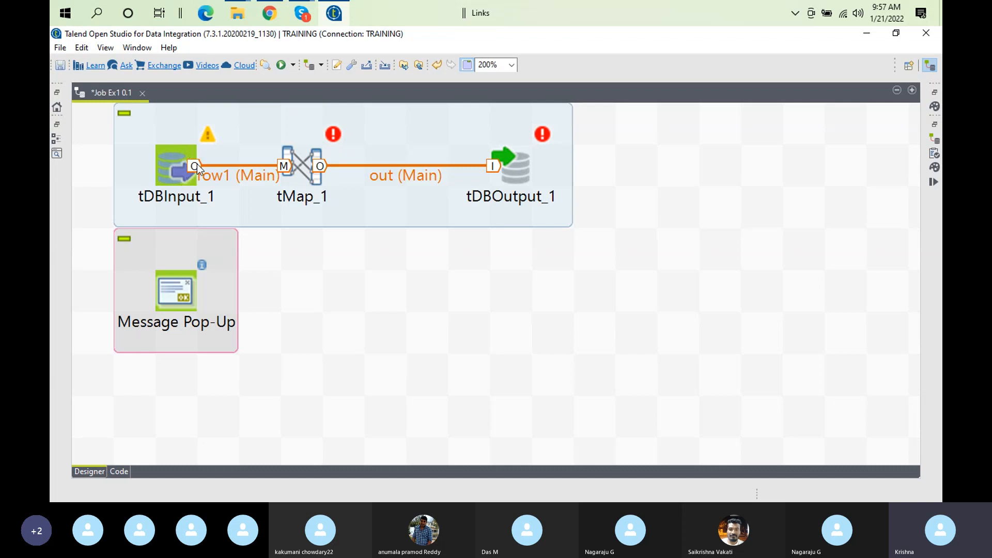
pyautogui.click(213, 172)
pyautogui.press('Delete')
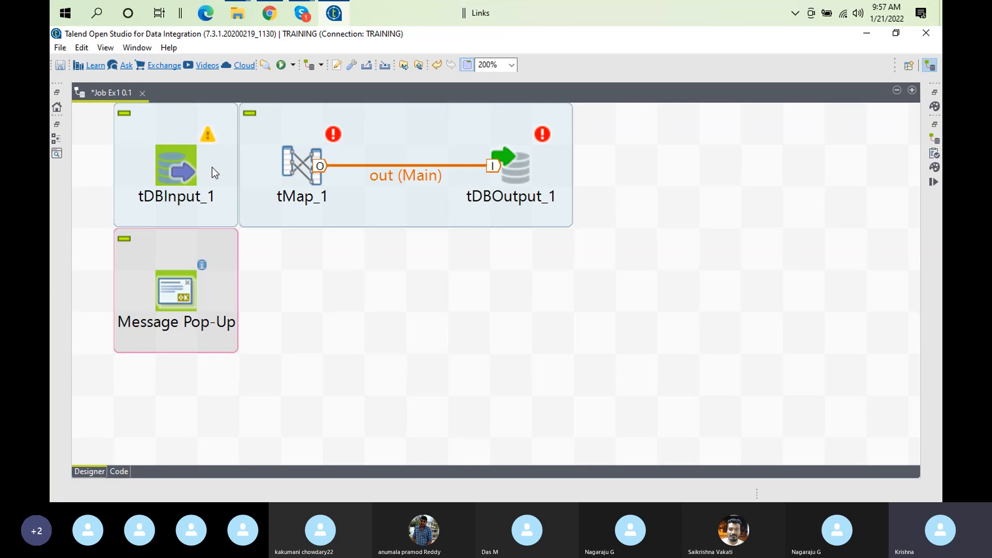
# Reconnect tDBInput_1 to tMap_1 with a new Main row link
pyautogui.rightClick(172, 157)
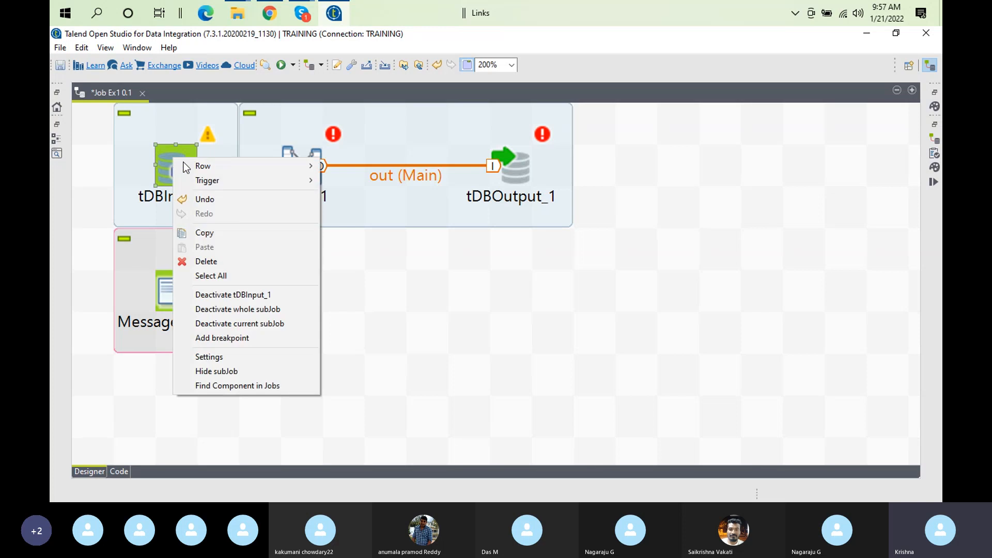
pyautogui.moveTo(241, 167)
pyautogui.click(347, 166)
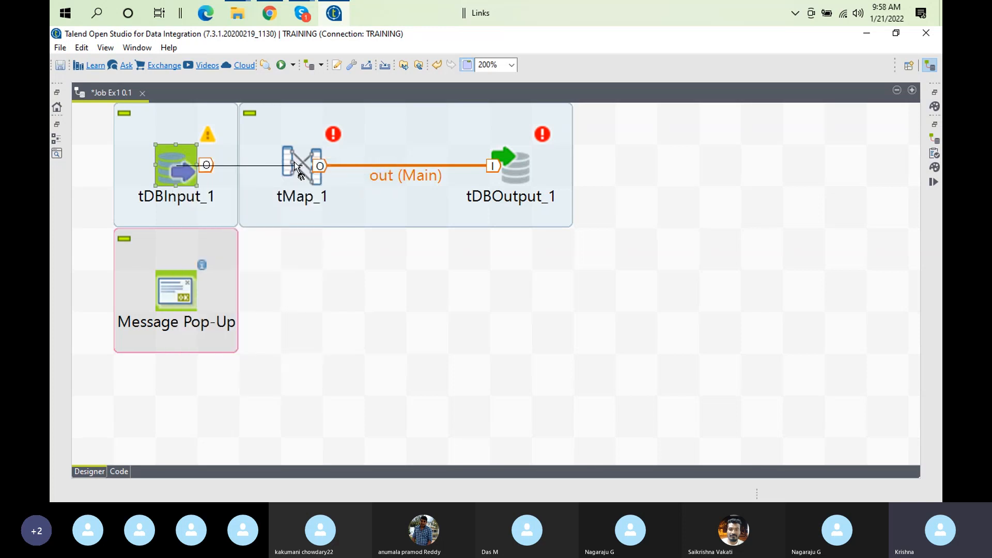
pyautogui.click(298, 168)
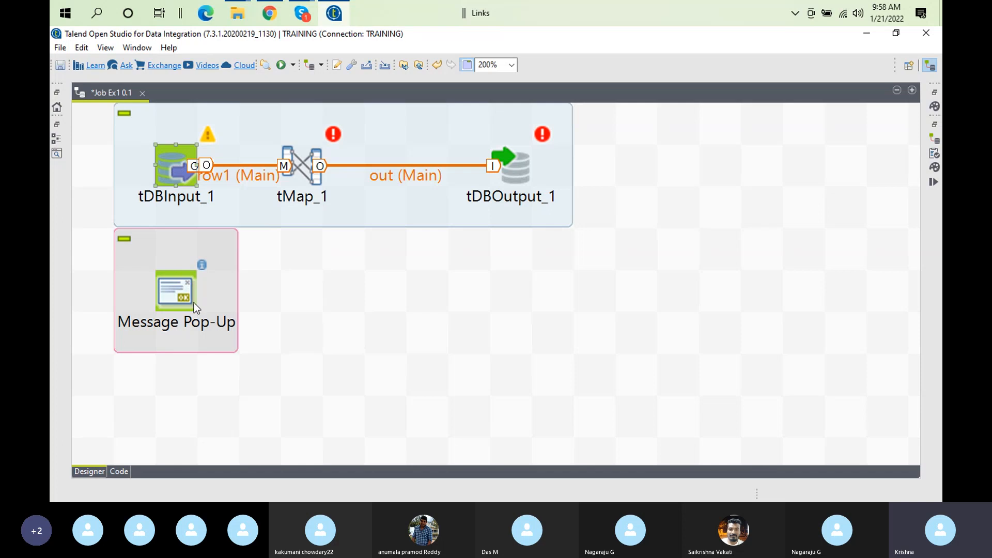
# Add an Oracle input component (tDBInput_2) to an empty spot using the 'toracle' quick-add search
pyautogui.click(478, 324)
pyautogui.write('t')
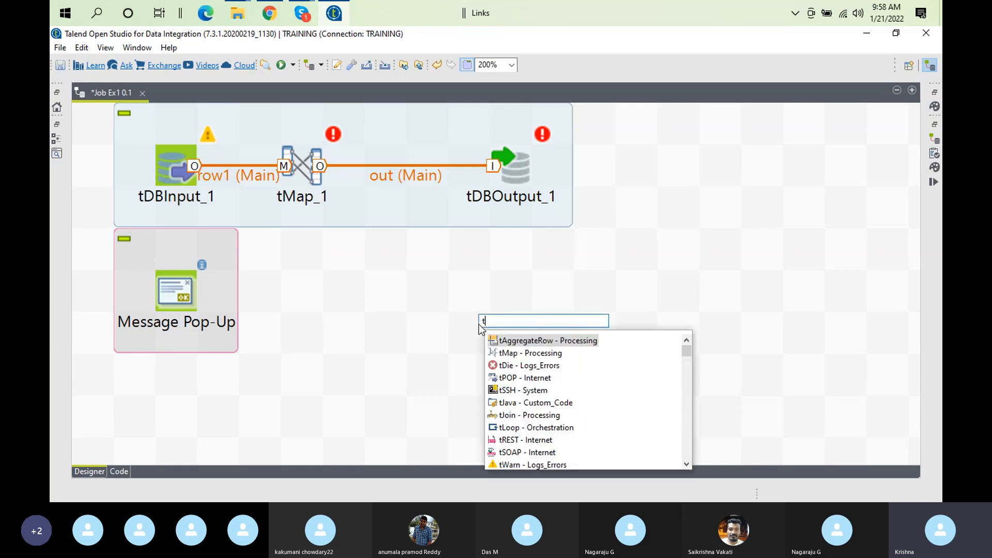
pyautogui.write('or')
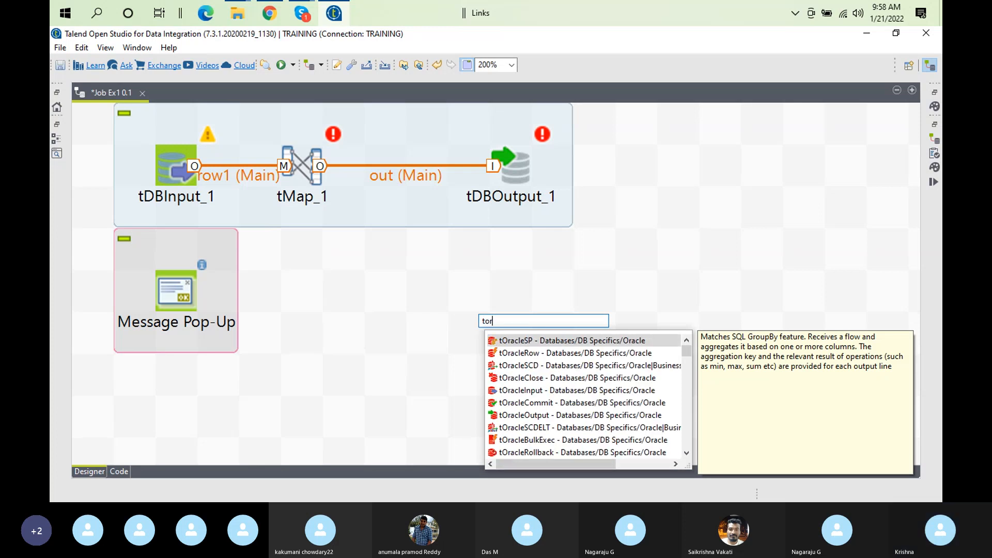
pyautogui.write('acle')
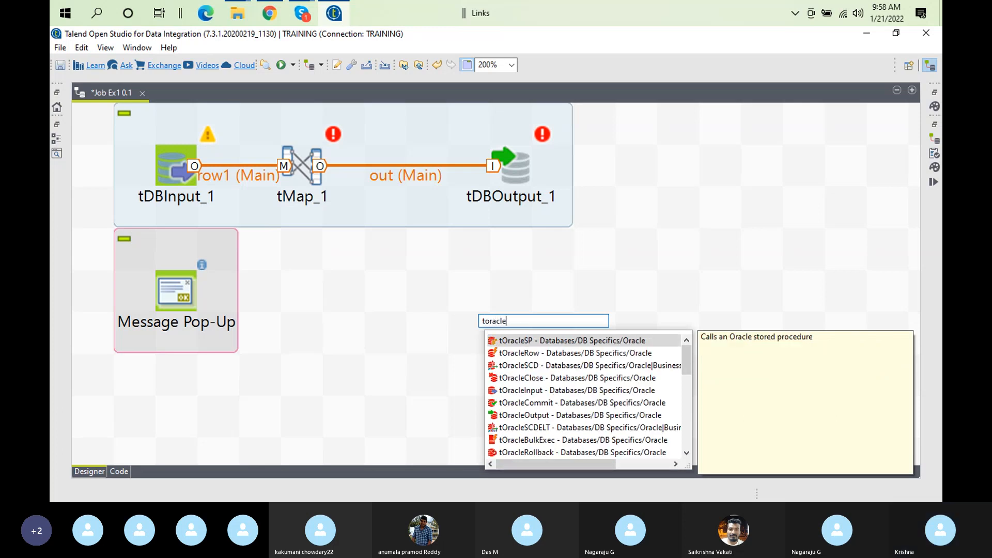
pyautogui.doubleClick(520, 391)
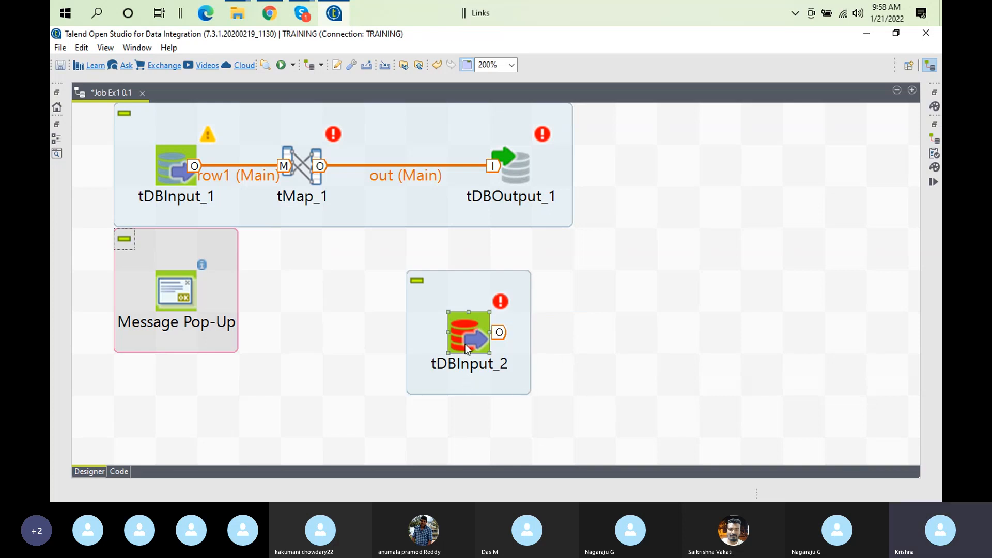
# Add a tFixedFlowInput component through the canvas quick-add search, fixing the misspelled search text
pyautogui.click(379, 354)
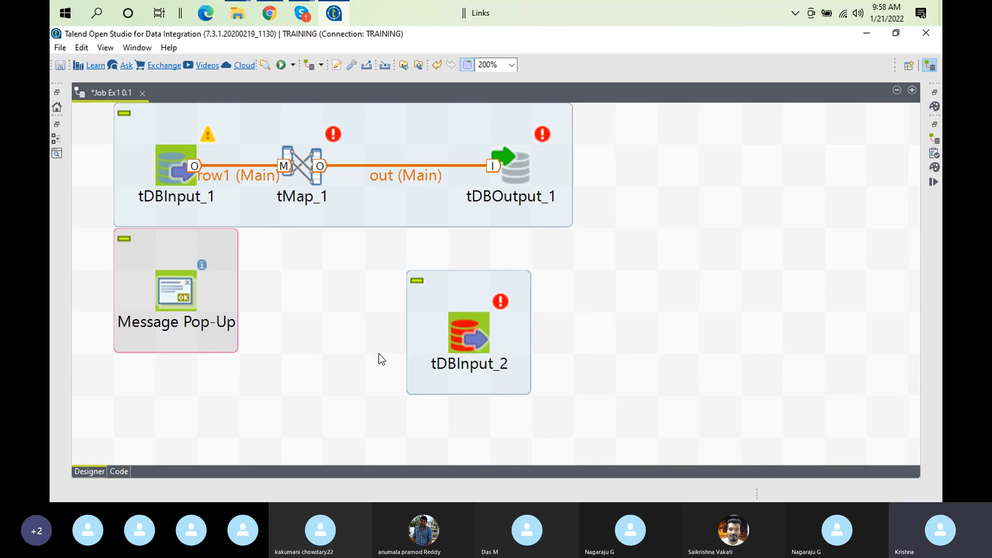
pyautogui.write('tfxed')
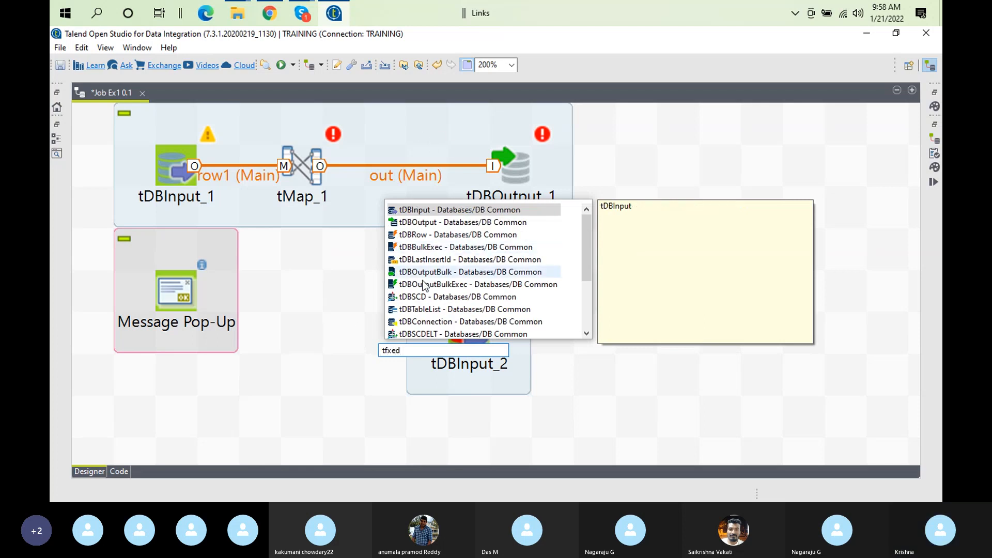
pyautogui.write('flow')
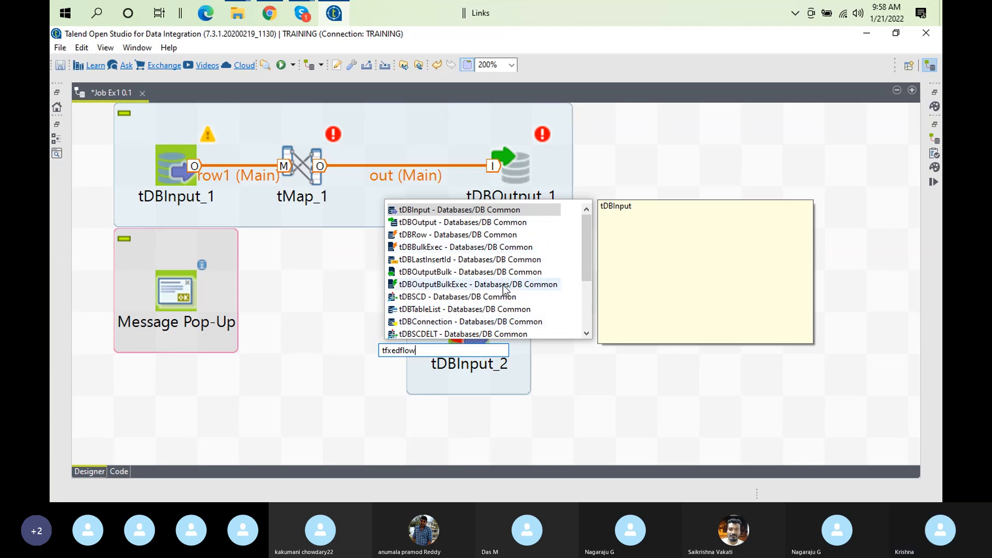
pyautogui.write('input')
pyautogui.press('BackSpace')
pyautogui.press('BackSpace')
pyautogui.press('BackSpace')
pyautogui.press('BackSpace')
pyautogui.press('BackSpace')
pyautogui.press('BackSpace')
pyautogui.press('BackSpace')
pyautogui.press('BackSpace')
pyautogui.press('BackSpace')
pyautogui.press('BackSpace')
pyautogui.press('BackSpace')
pyautogui.press('BackSpace')
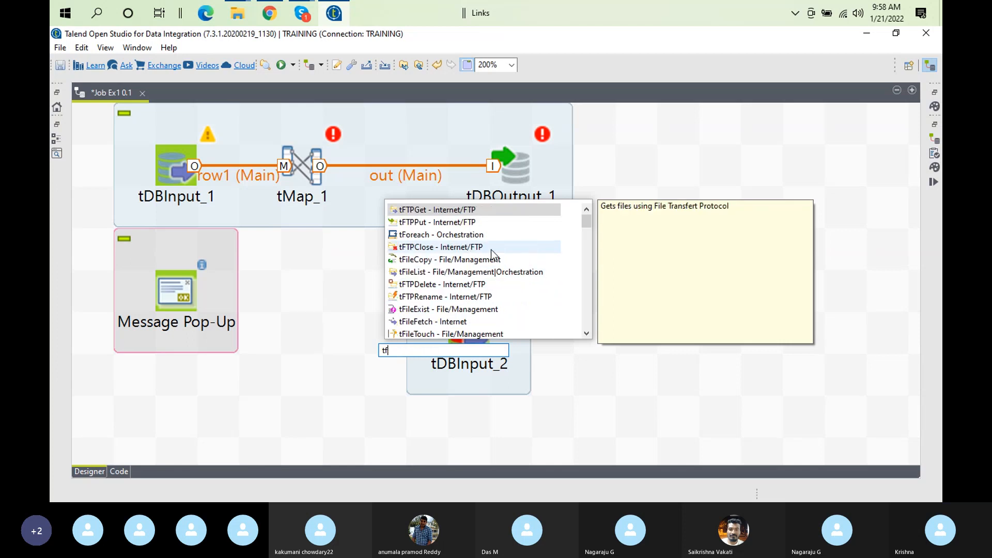
pyautogui.write('ix')
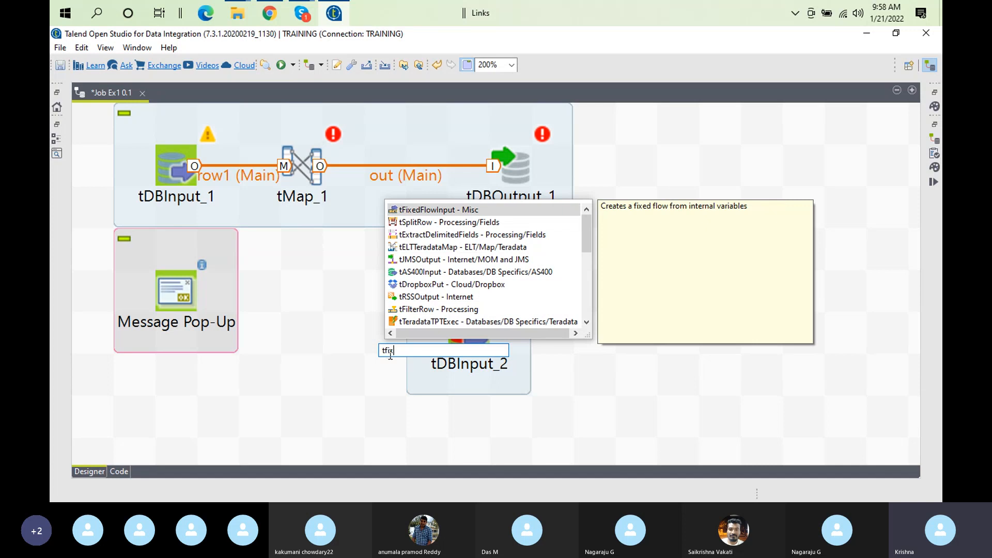
pyautogui.doubleClick(473, 209)
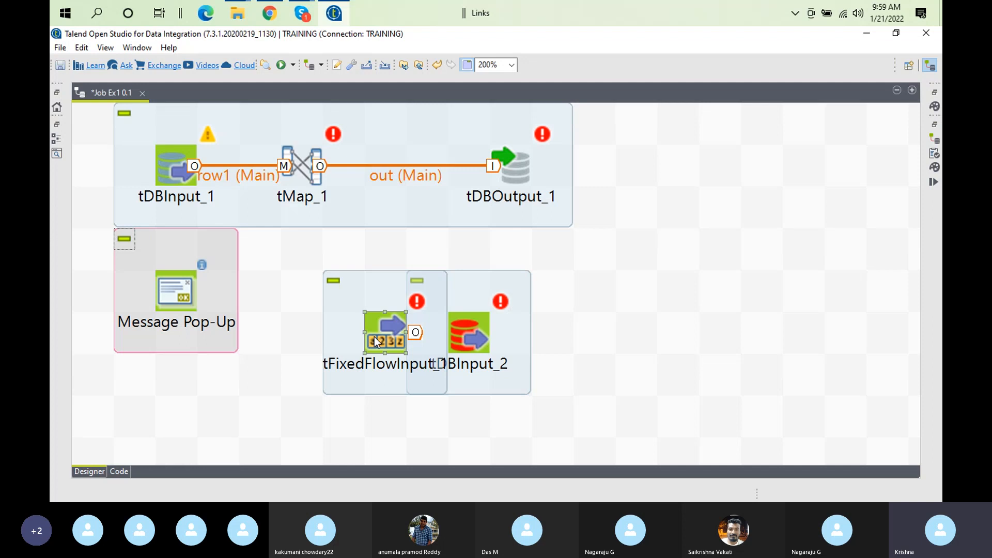
# Search the canvas quick-add box for 'tAma' to browse Amazon components, then dismiss the suggestions
pyautogui.click(667, 352)
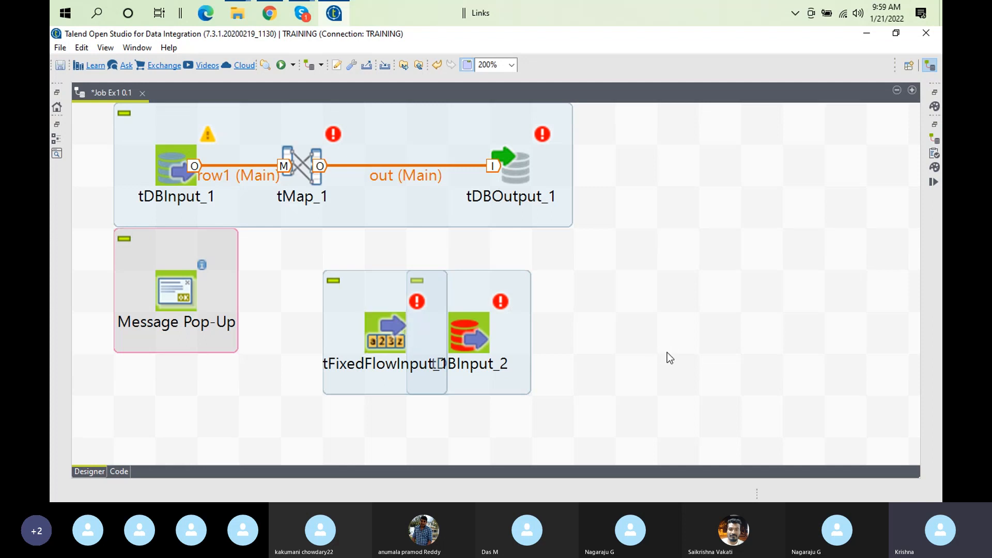
pyautogui.write('t')
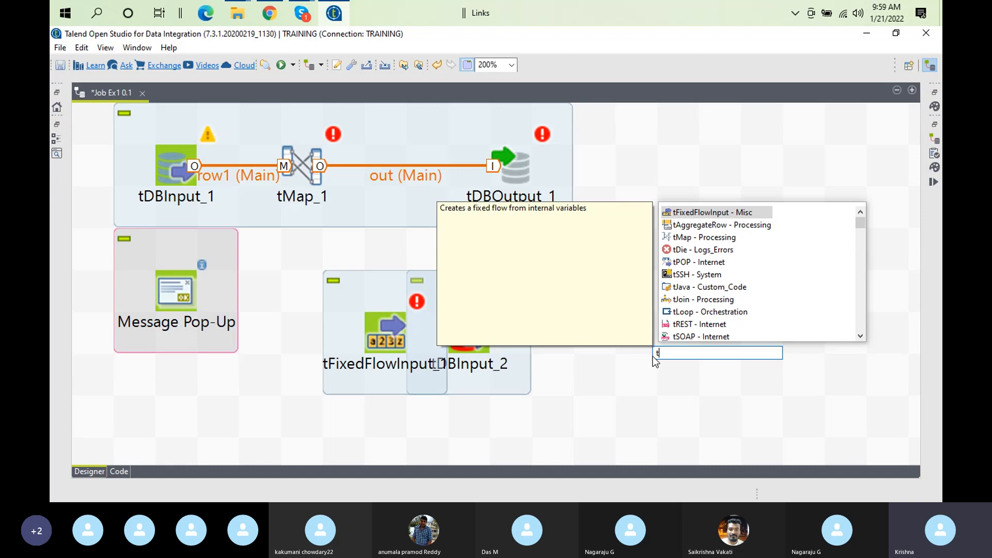
pyautogui.write('Am')
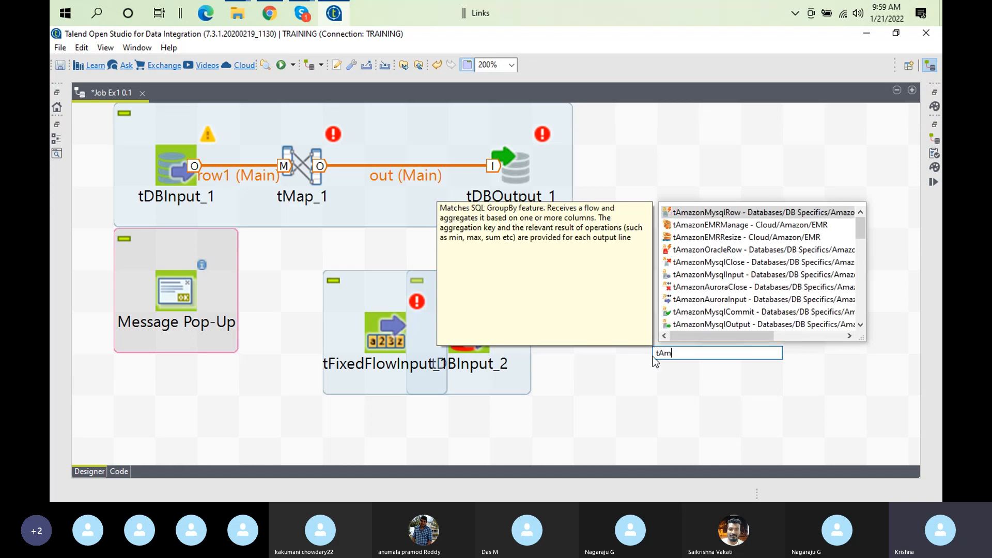
pyautogui.write('a')
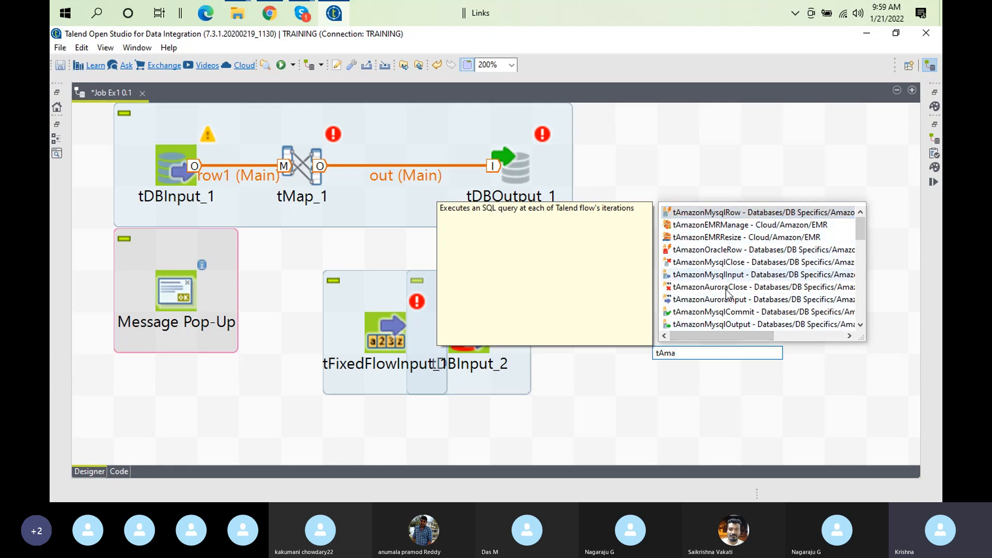
pyautogui.moveTo(863, 222)
pyautogui.mouseDown()
pyautogui.moveTo(868, 284)
pyautogui.moveTo(858, 217)
pyautogui.mouseUp()
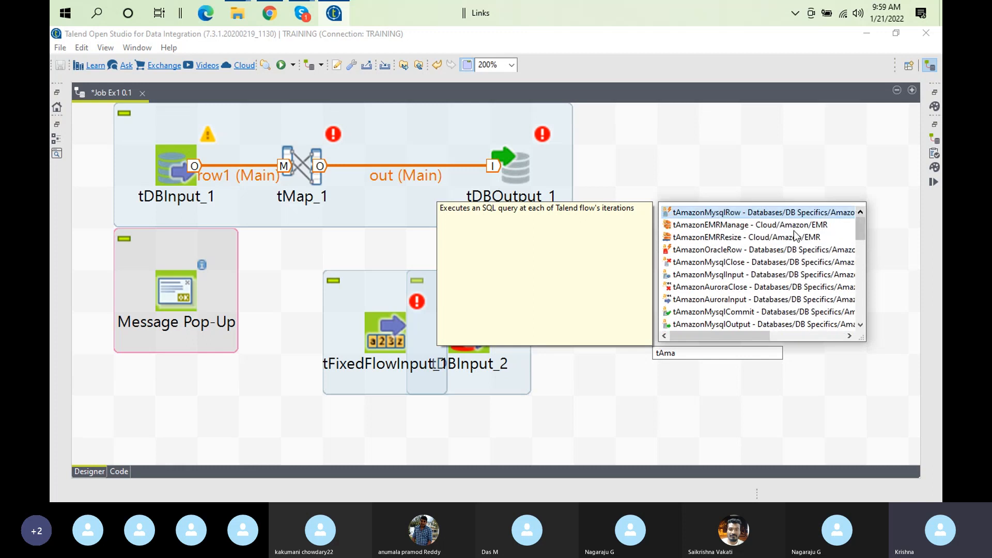
pyautogui.click(704, 355)
# Search 'ts3' to list the Amazon S3 components, then show the Palette view
pyautogui.write('t')
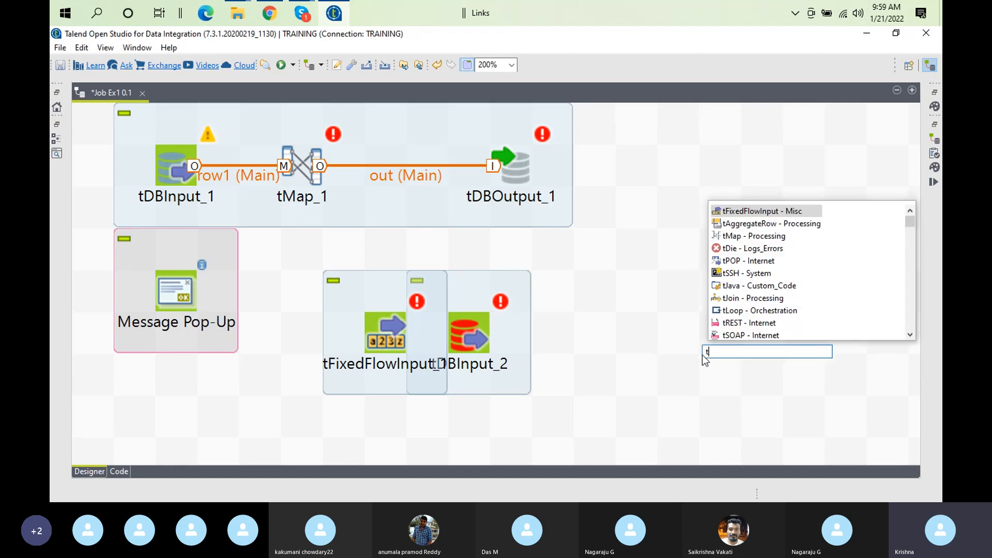
pyautogui.write('s')
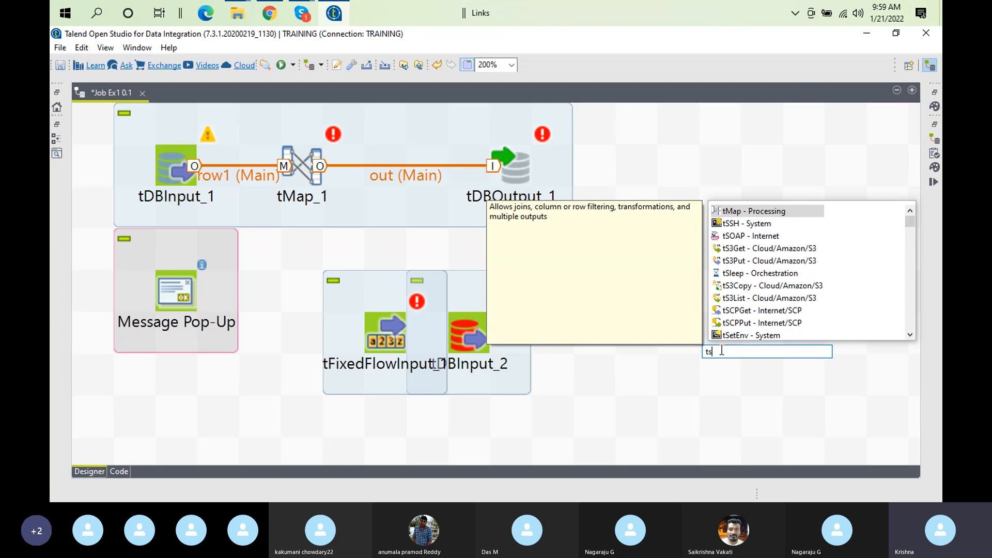
pyautogui.press('BackSpace')
pyautogui.write('A')
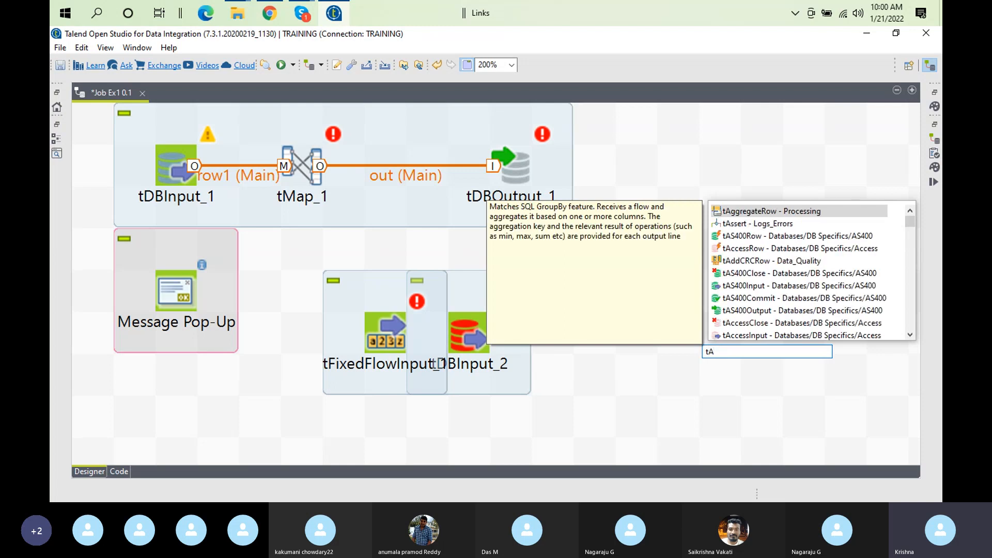
pyautogui.write('m')
pyautogui.press('BackSpace')
pyautogui.press('BackSpace')
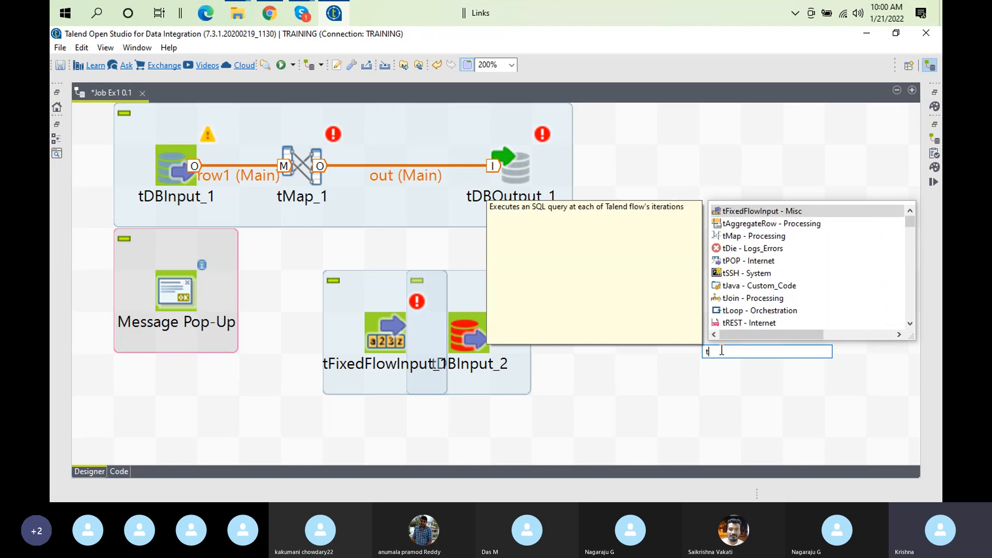
pyautogui.write('s3')
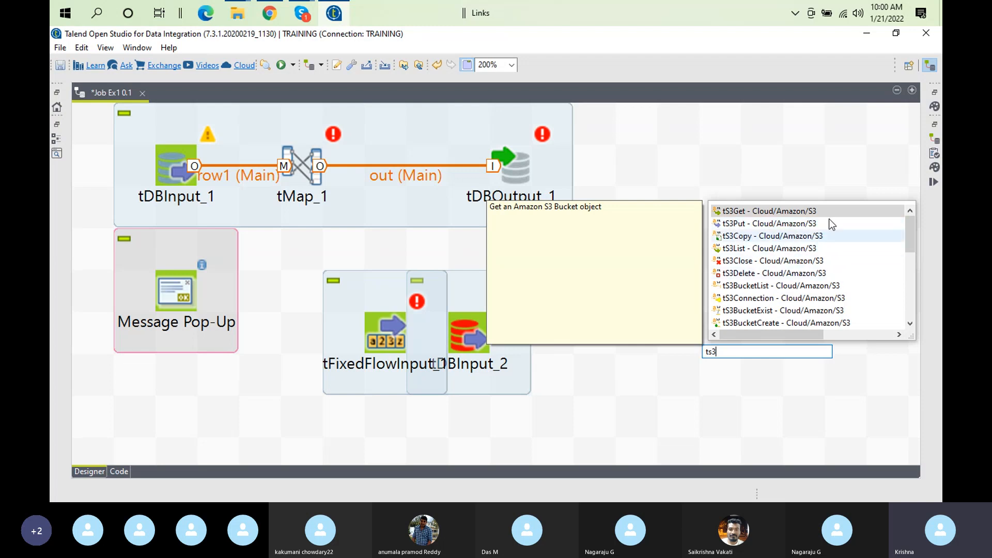
pyautogui.click(935, 92)
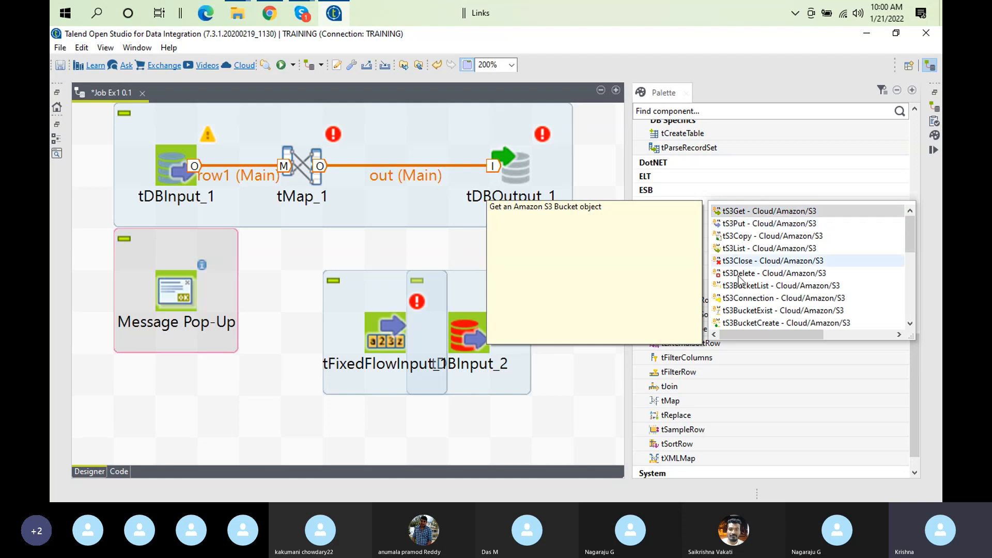
# In the Palette, scroll to Cloud and expand Amazon > S3 to list tS3BucketCreate through tS3Put
pyautogui.click(686, 111)
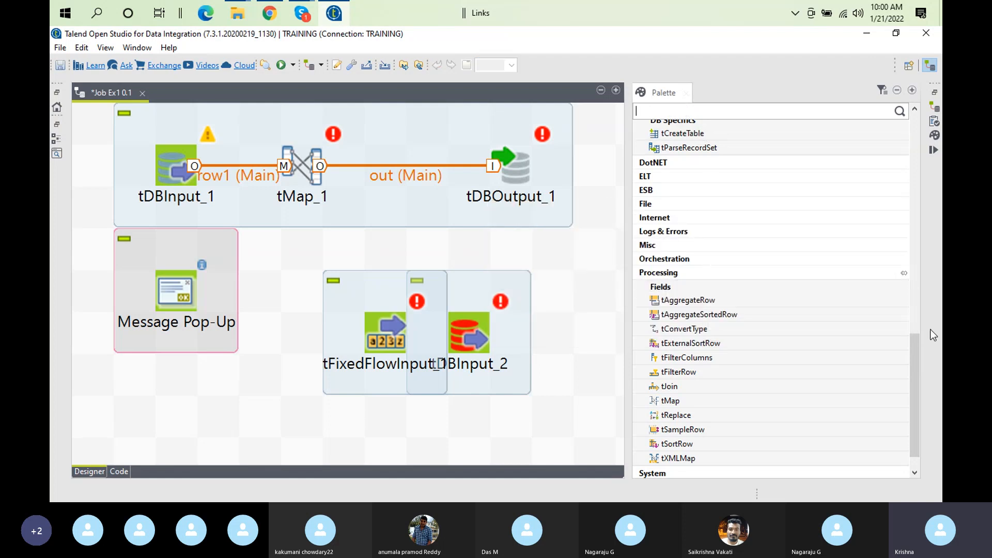
pyautogui.moveTo(913, 408); pyautogui.dragTo(918, 186)
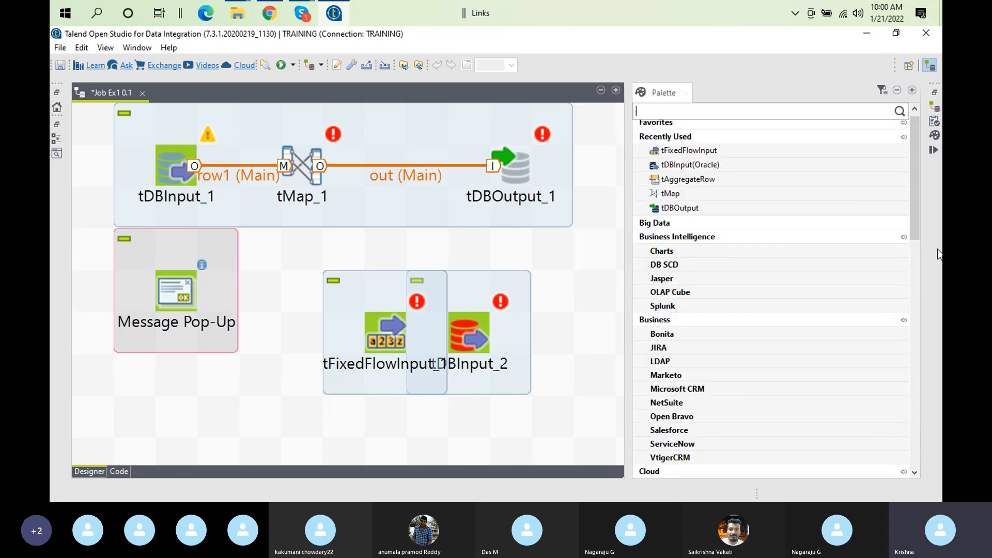
pyautogui.moveTo(914, 208); pyautogui.dragTo(928, 291)
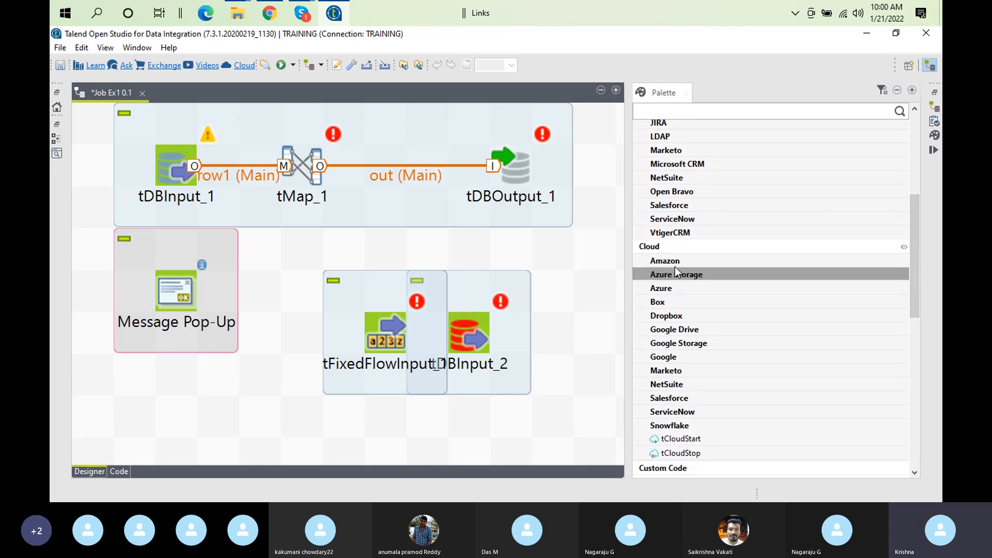
pyautogui.click(677, 264)
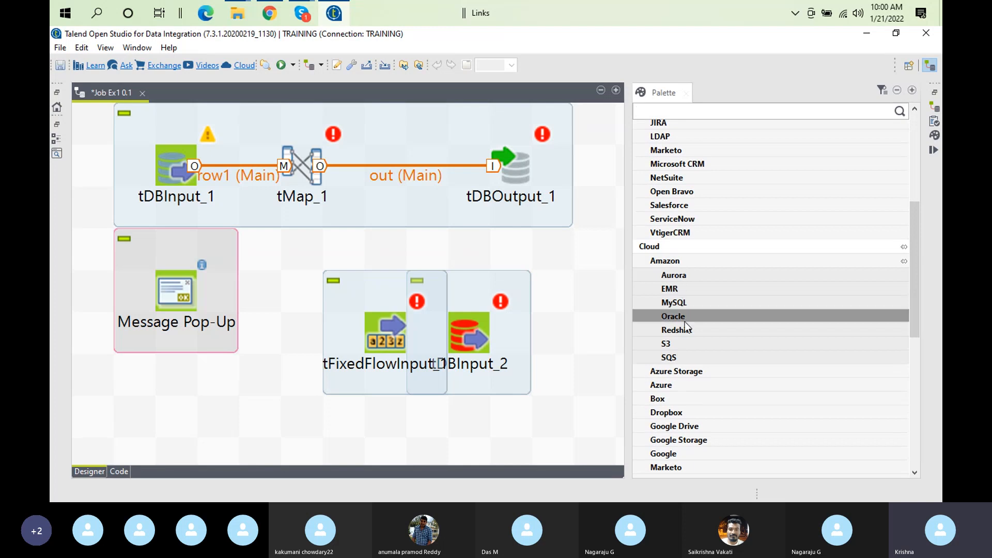
pyautogui.click(682, 344)
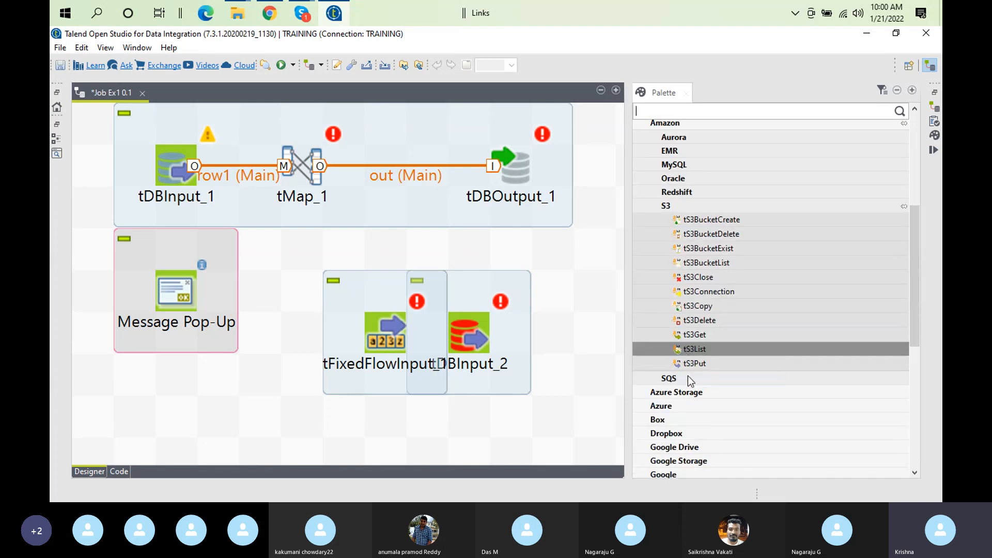
pyautogui.click(566, 270)
# Add tS3Get from Cloud/Amazon/S3 to the Ex1 canvas using the 'ts3' quick-add search
pyautogui.write('ts')
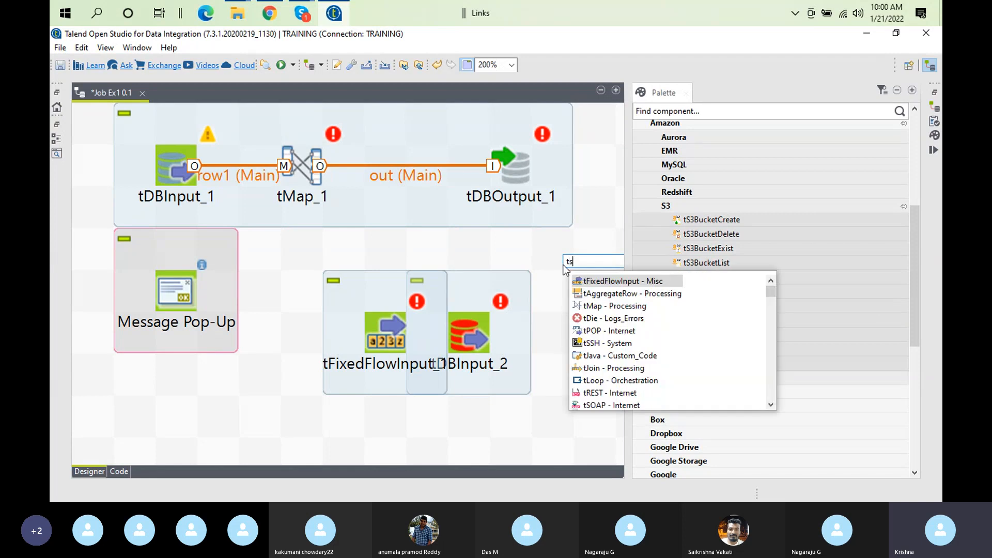
pyautogui.write('3')
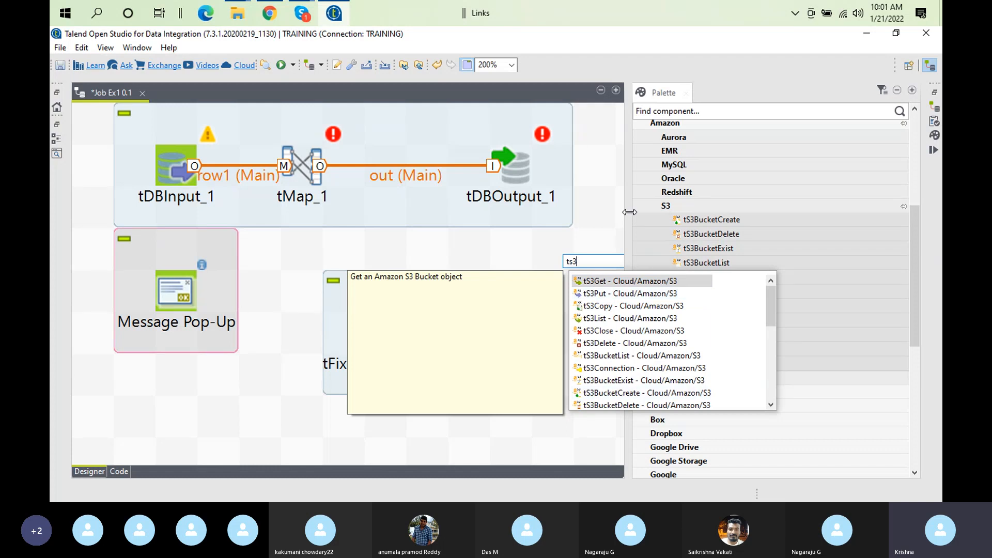
pyautogui.doubleClick(597, 281)
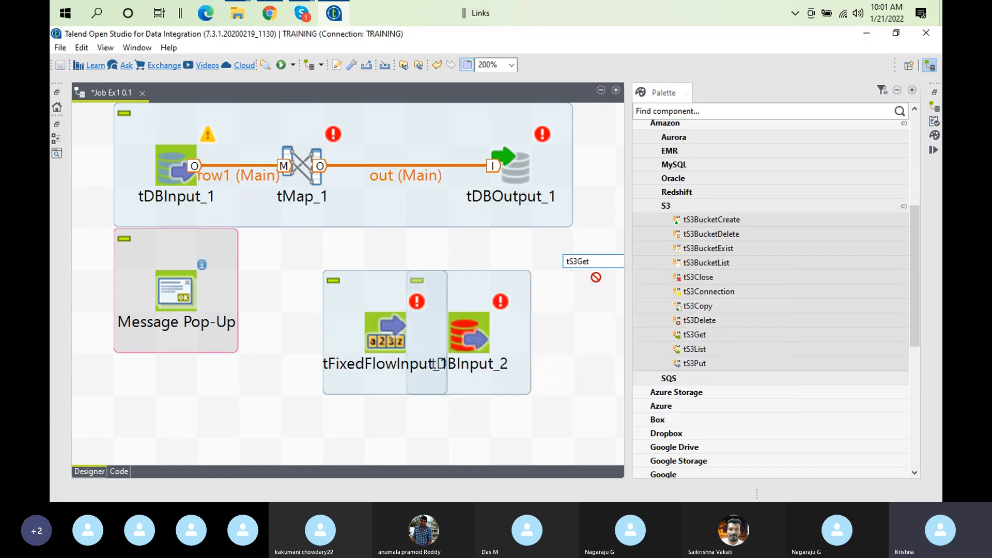
# Drag tS3Get_1, tFixedFlowInput_1 and tDBInput_2 apart below Message Pop-Up
pyautogui.moveTo(560, 252); pyautogui.dragTo(266, 419)
pyautogui.moveTo(372, 328); pyautogui.dragTo(309, 298)
pyautogui.moveTo(260, 410); pyautogui.dragTo(136, 489)
pyautogui.moveTo(343, 290); pyautogui.dragTo(177, 377)
pyautogui.moveTo(474, 338); pyautogui.dragTo(247, 441)
pyautogui.click(144, 446)
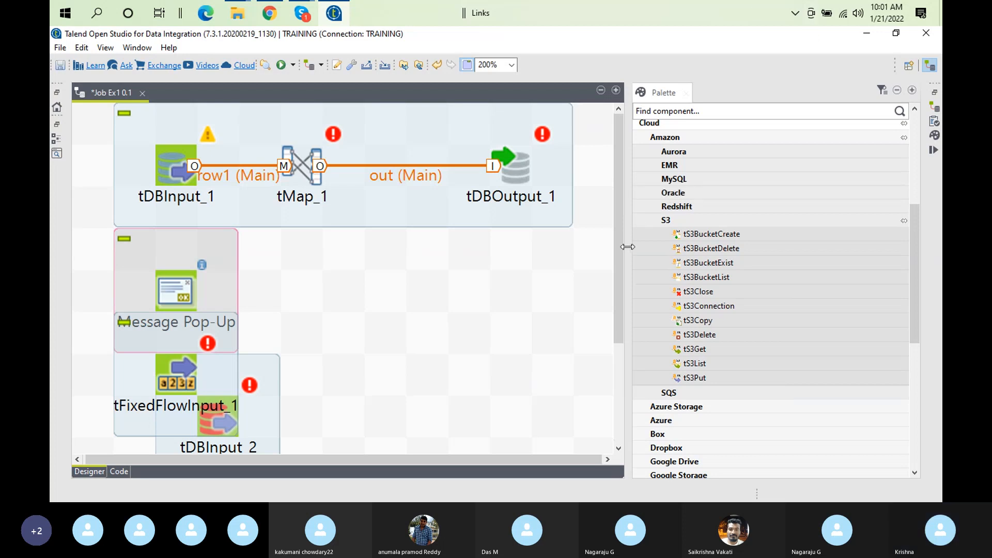
# Widen the canvas via the Palette edge, move tS3Get_1 lower-right, and tDBInput_2 below tFixedFlowInput_1
pyautogui.moveTo(677, 248); pyautogui.dragTo(833, 256)
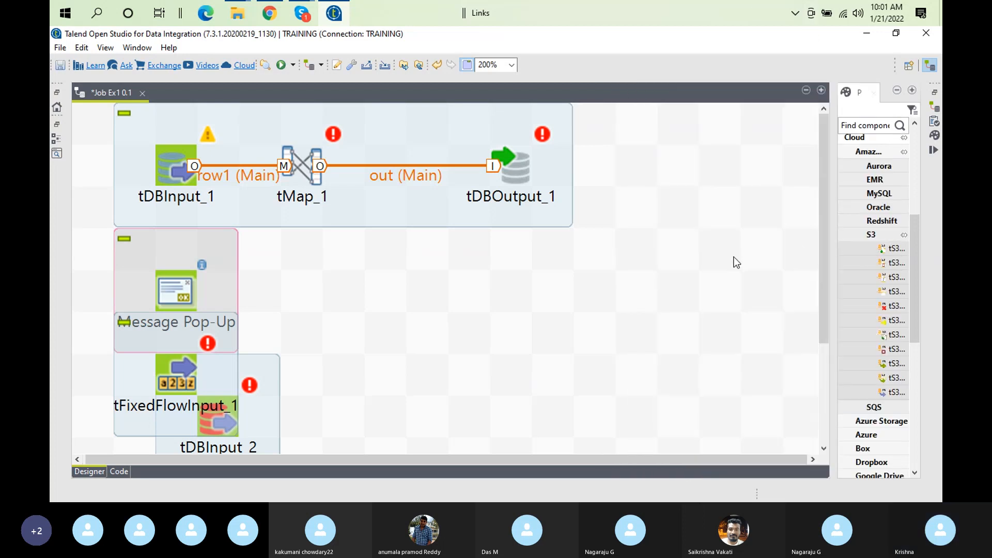
pyautogui.moveTo(822, 164); pyautogui.dragTo(849, 297)
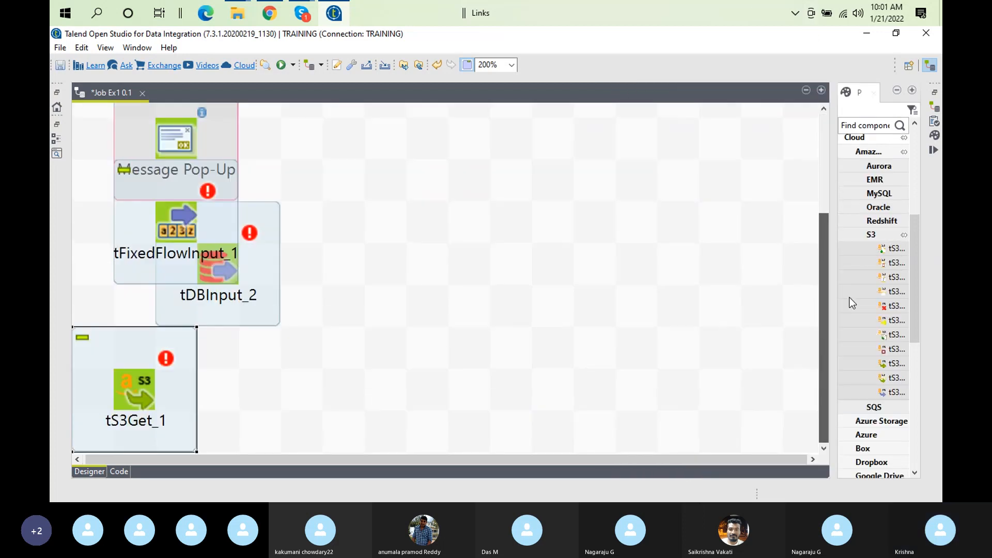
pyautogui.moveTo(110, 345); pyautogui.dragTo(358, 445)
pyautogui.moveTo(271, 244); pyautogui.dragTo(238, 348)
# Zoom the canvas out to 75% to see the whole job, then back to 100%
pyautogui.click(513, 66)
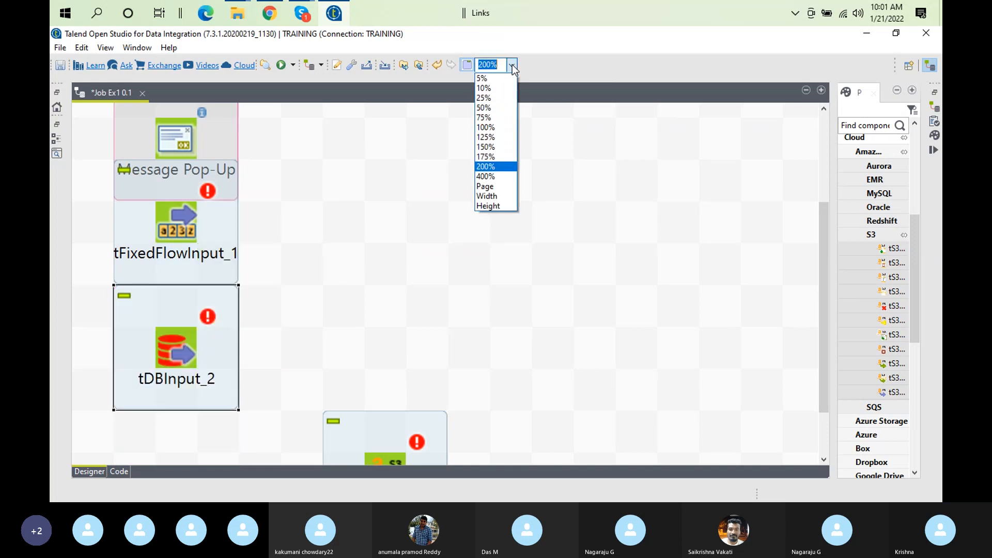
pyautogui.click(490, 118)
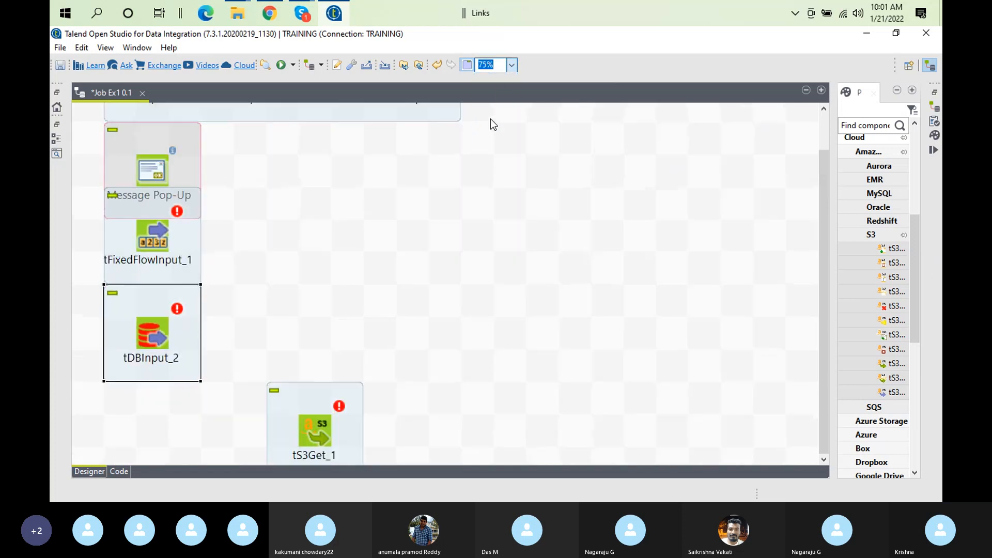
pyautogui.click(511, 64)
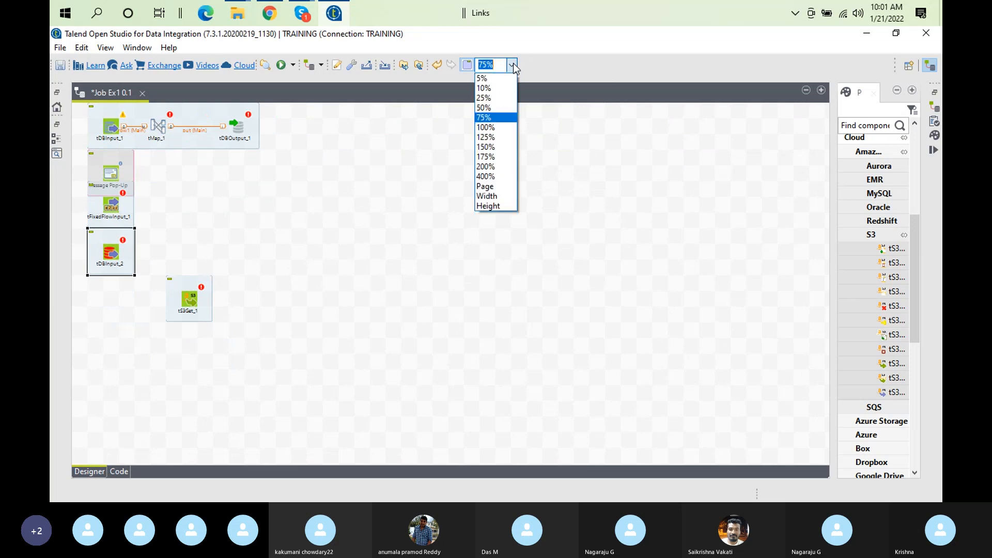
pyautogui.click(490, 127)
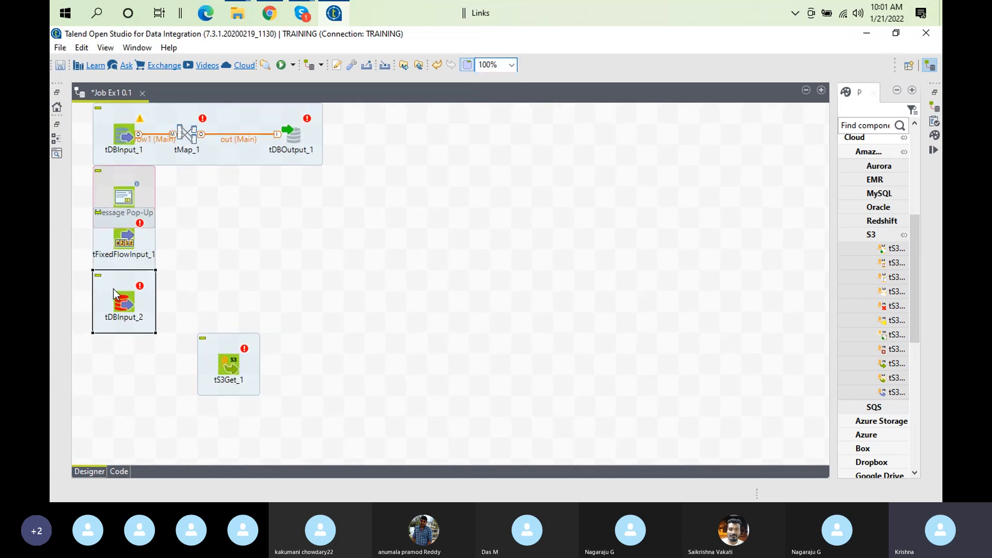
# Line up tDBInput_2 and tS3Get_1 in a column at the left below tFixedFlowInput_1
pyautogui.moveTo(116, 295); pyautogui.dragTo(114, 317)
pyautogui.moveTo(203, 371); pyautogui.dragTo(139, 394)
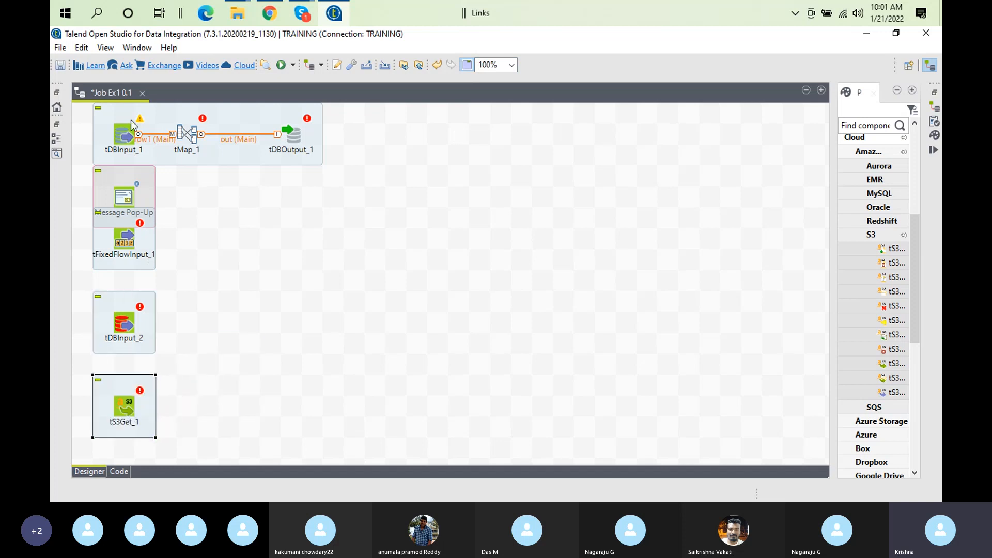
pyautogui.click(125, 181)
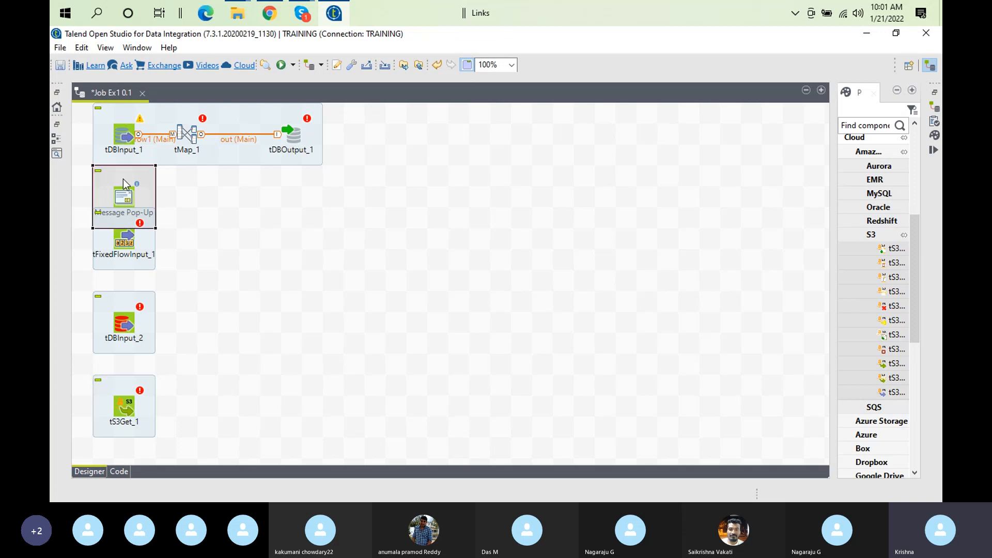
pyautogui.click(129, 148)
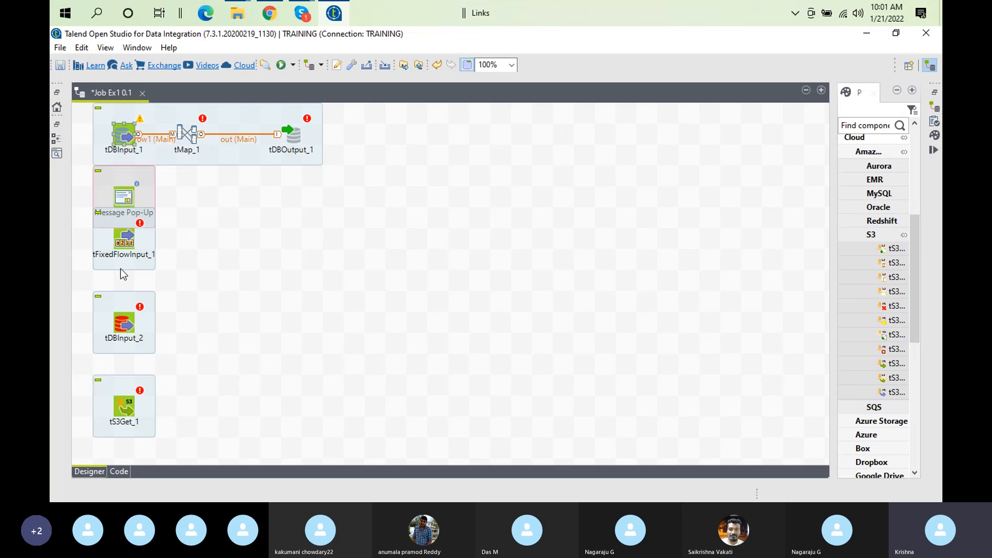
pyautogui.click(130, 239)
pyautogui.click(193, 248)
# Add tLogRow_1 and feed it with a Main row from tFixedFlowInput_1
pyautogui.write('tlo')
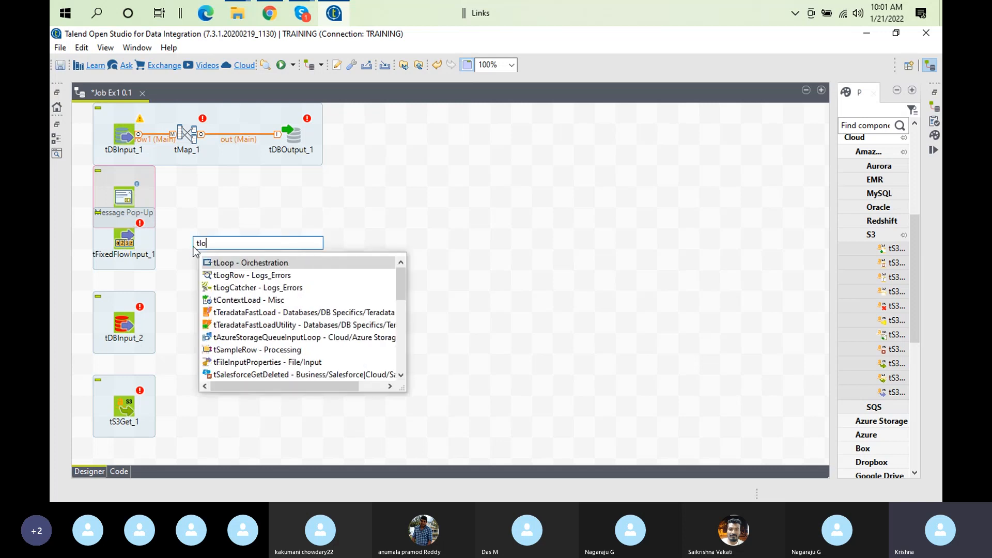
pyautogui.doubleClick(266, 275)
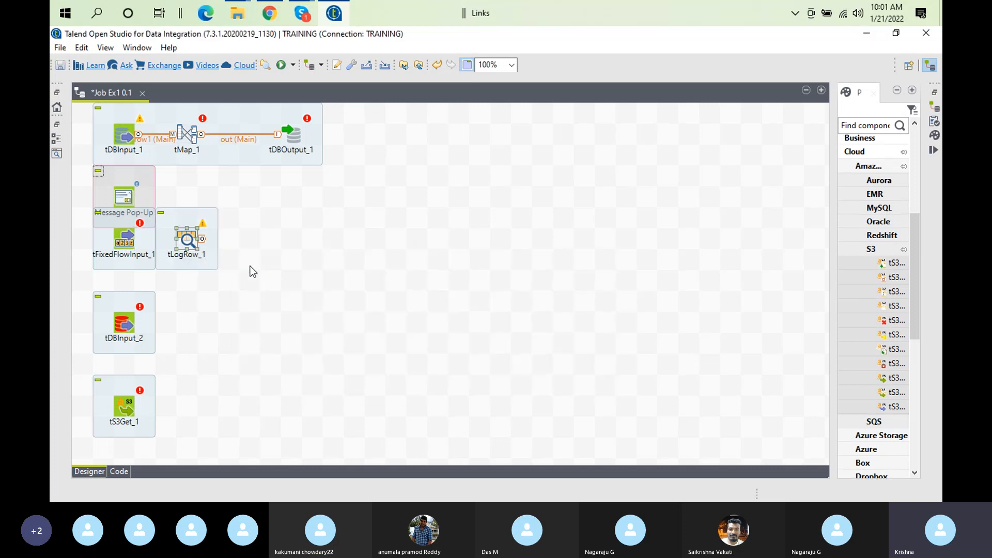
pyautogui.rightClick(135, 232)
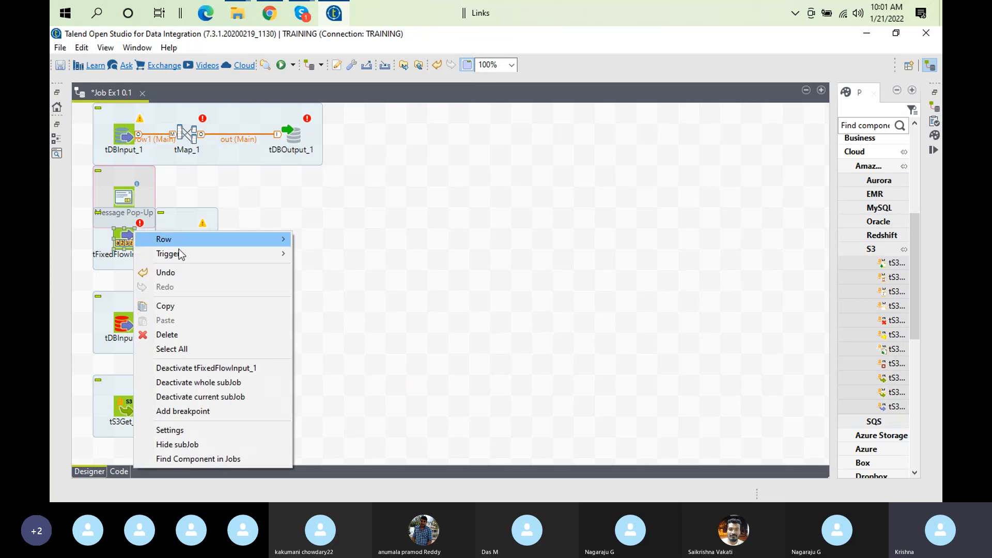
pyautogui.moveTo(203, 238)
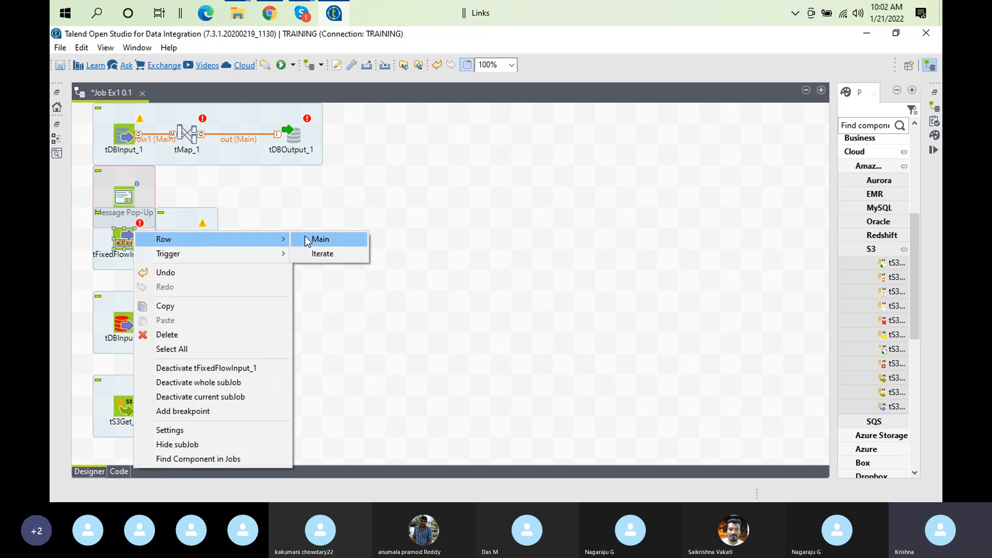
pyautogui.click(305, 237)
pyautogui.click(197, 243)
# Add tLogRow_2 and connect tDBInput_2 to it with a row3 (Main) link
pyautogui.click(126, 324)
pyautogui.click(194, 317)
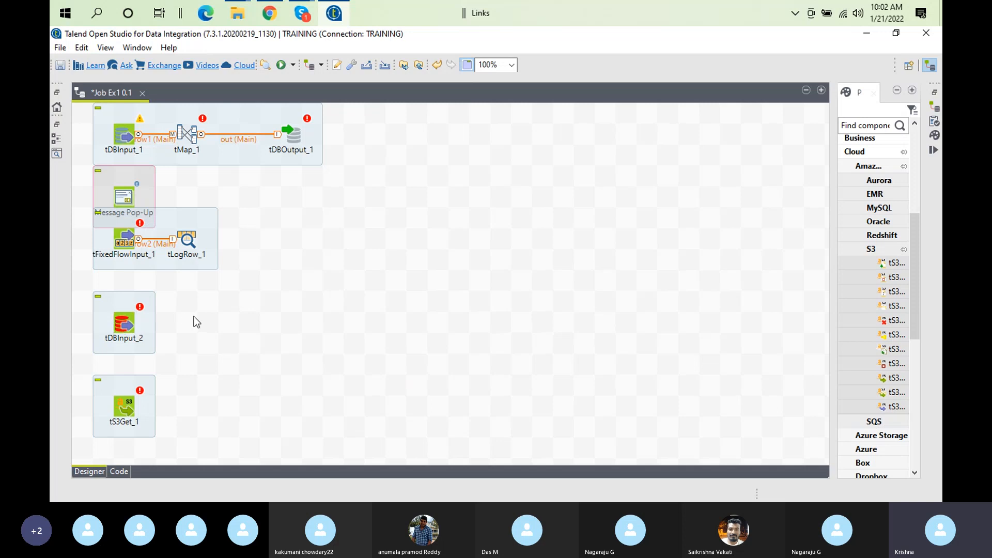
pyautogui.write('tlog')
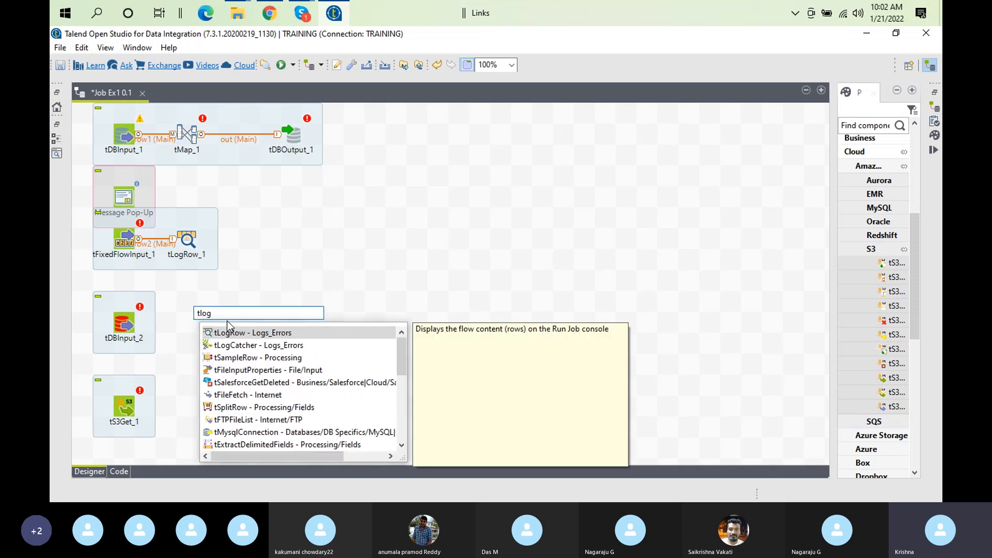
pyautogui.doubleClick(230, 333)
pyautogui.click(130, 314)
pyautogui.rightClick(130, 315)
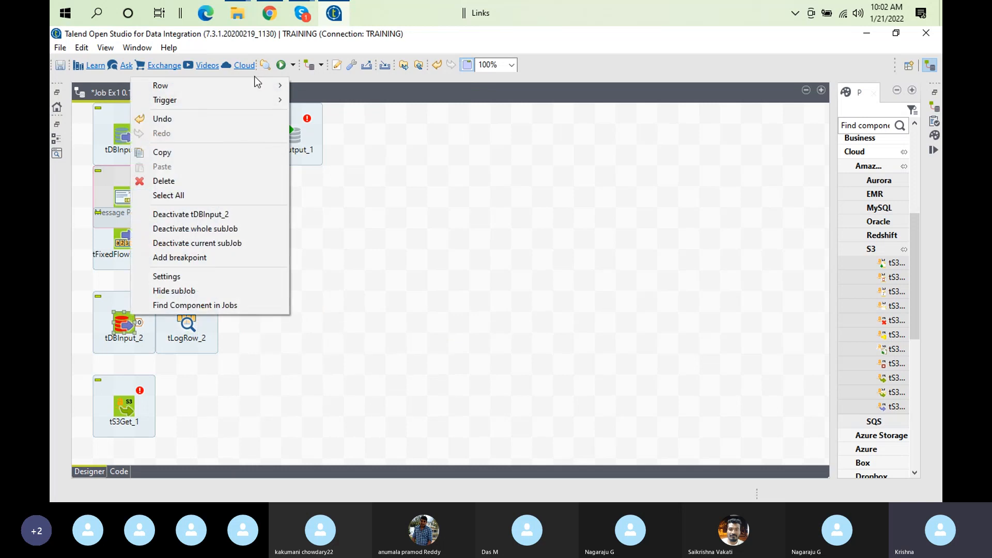
pyautogui.moveTo(250, 87)
pyautogui.click(325, 88)
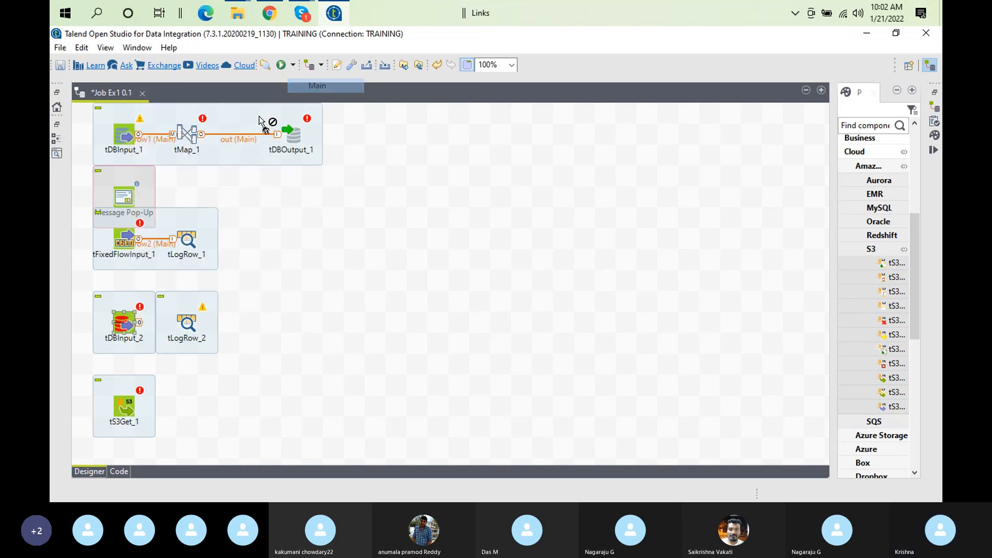
pyautogui.click(187, 323)
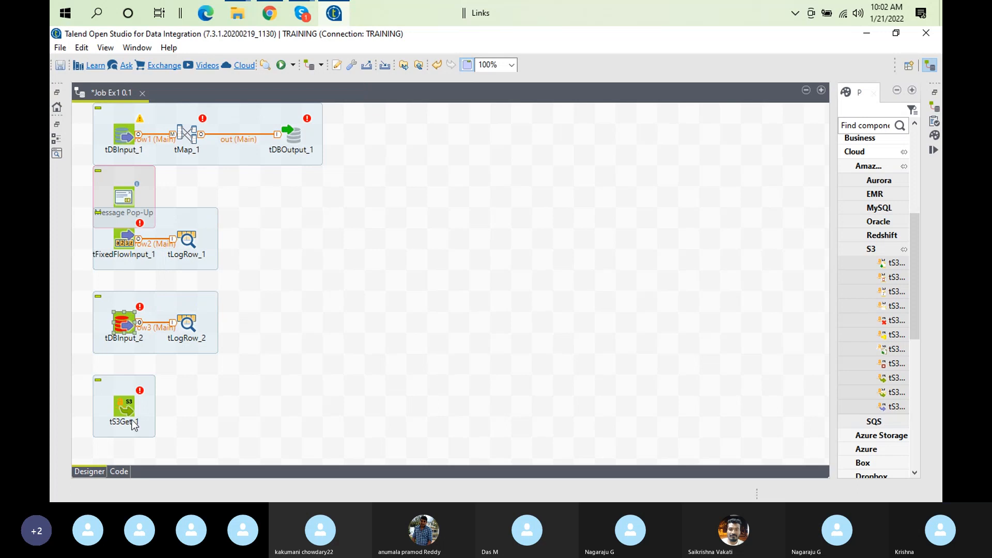
pyautogui.click(194, 407)
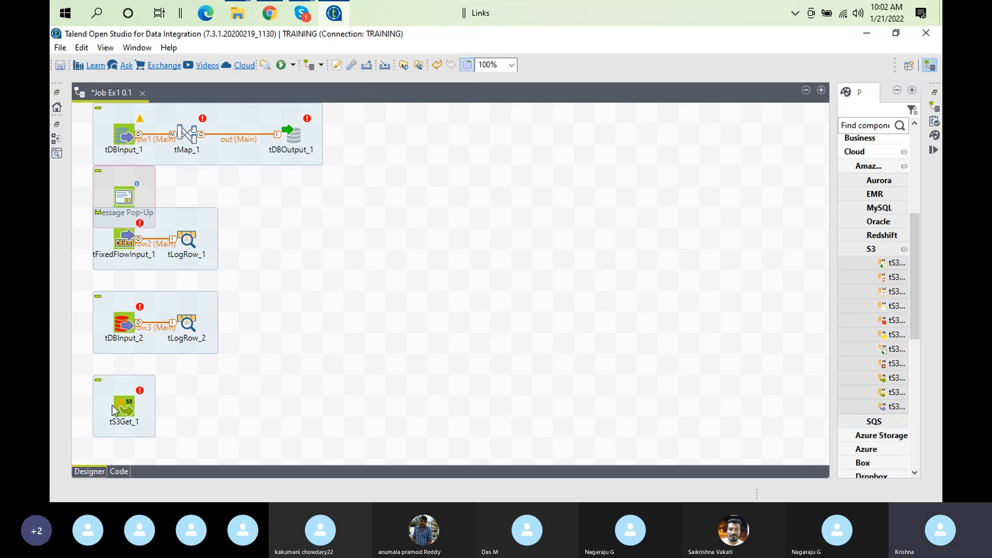
# Add tFileOutputDelimited_1 via 'tfileout', place it right of tS3Get_1, and select both
pyautogui.write('tf')
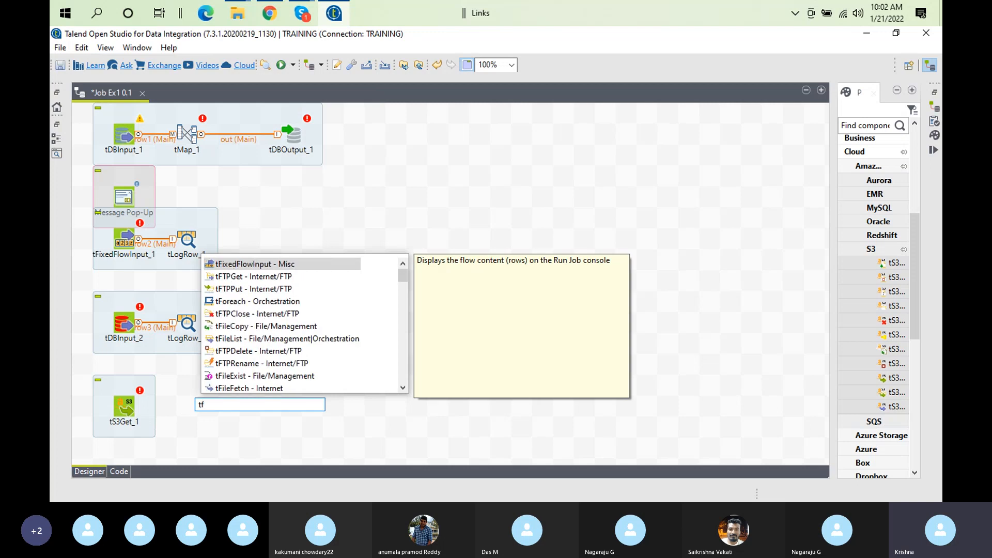
pyautogui.write('i')
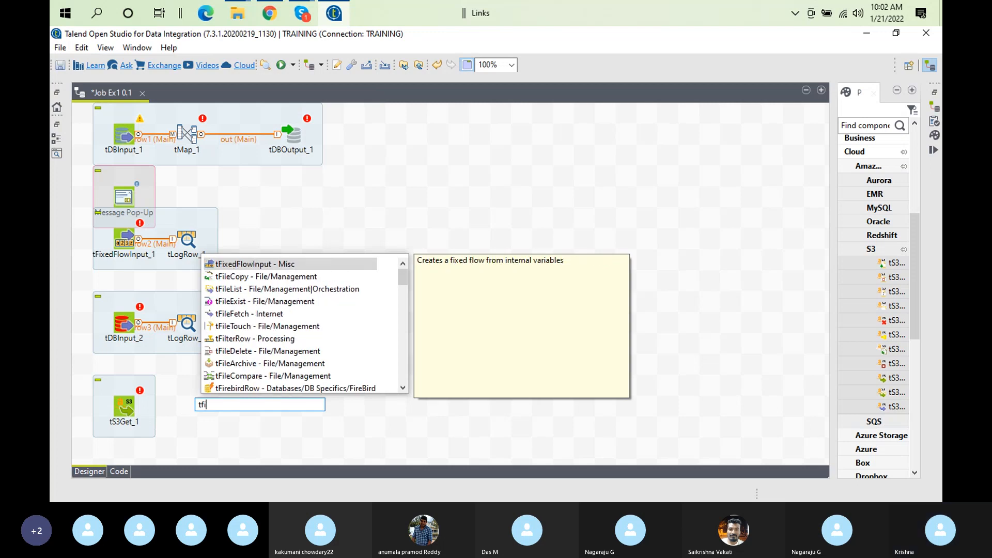
pyautogui.write('leoutput')
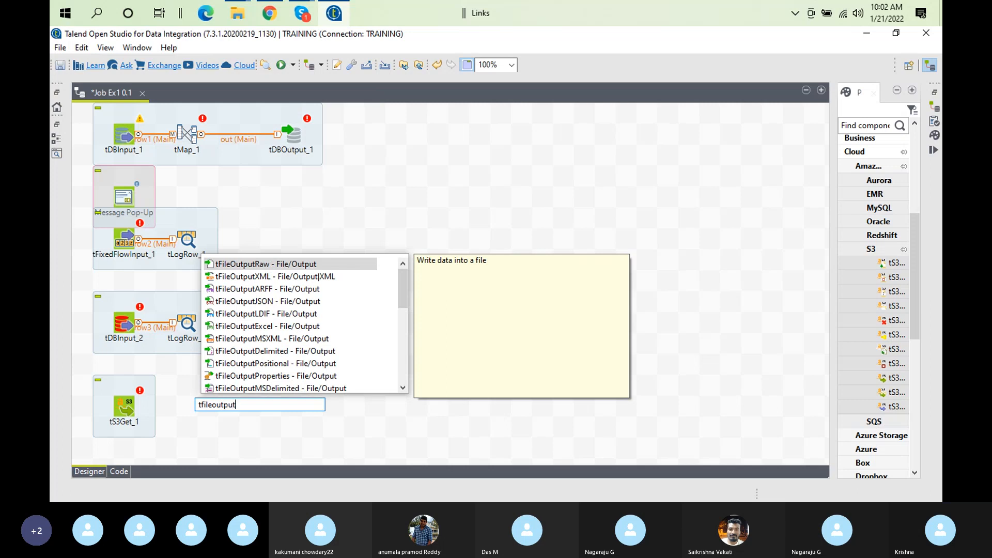
pyautogui.click(279, 356)
pyautogui.doubleClick(279, 355)
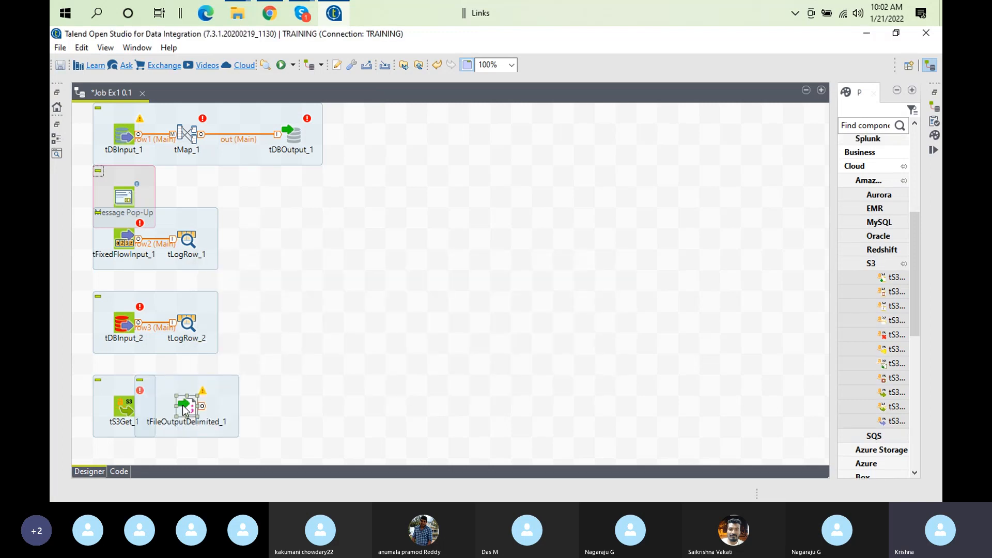
pyautogui.moveTo(184, 410); pyautogui.dragTo(247, 410)
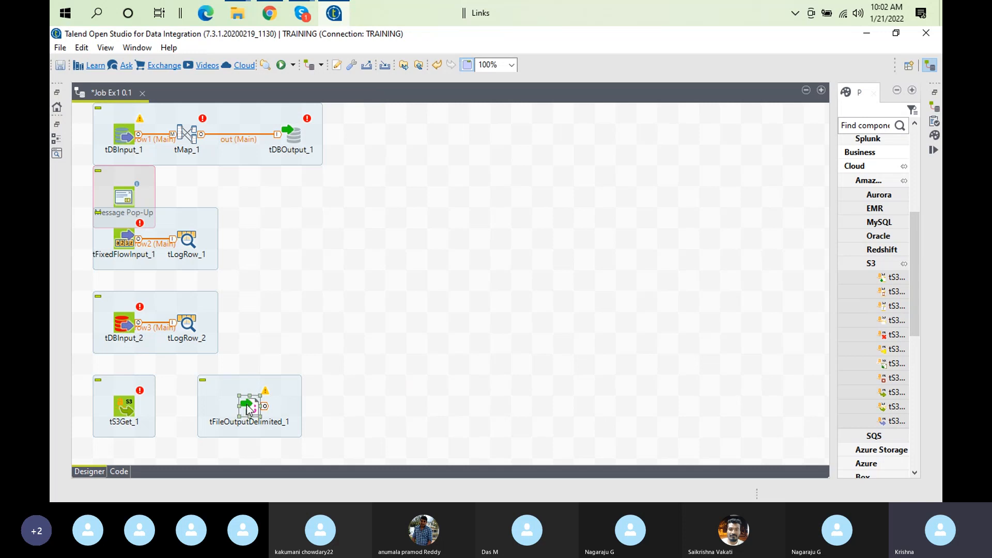
pyautogui.moveTo(195, 397); pyautogui.dragTo(127, 411)
pyautogui.rightClick(128, 410)
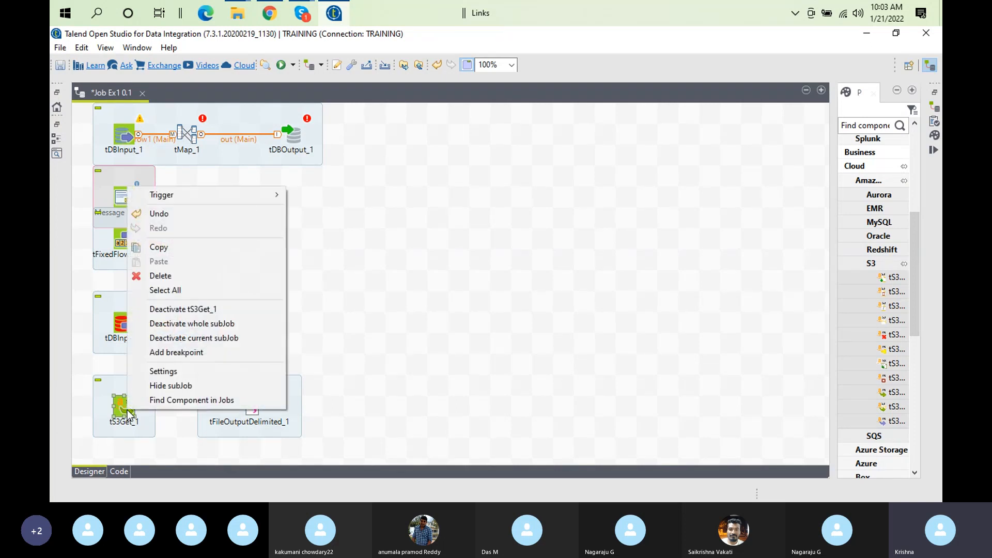
pyautogui.moveTo(248, 197)
pyautogui.click(372, 178)
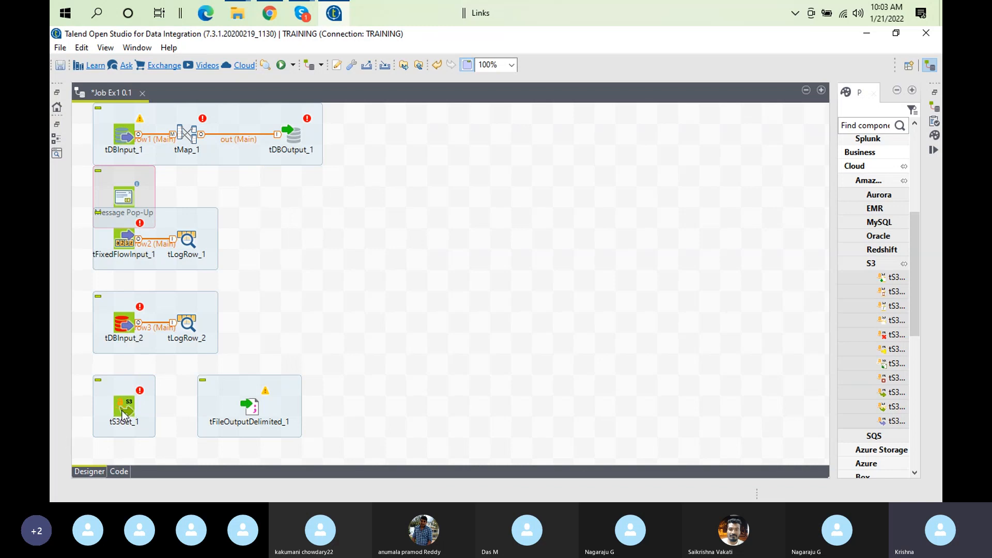
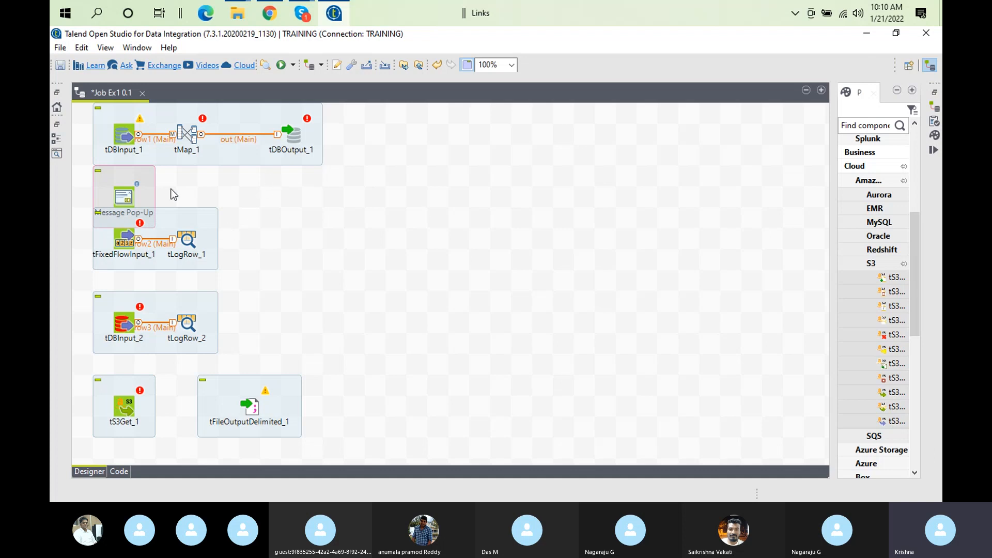
# Open tDBInput_1's Basic settings, showing MySQL 8, port 3306 and query 'select id, name from employee'
pyautogui.doubleClick(117, 140)
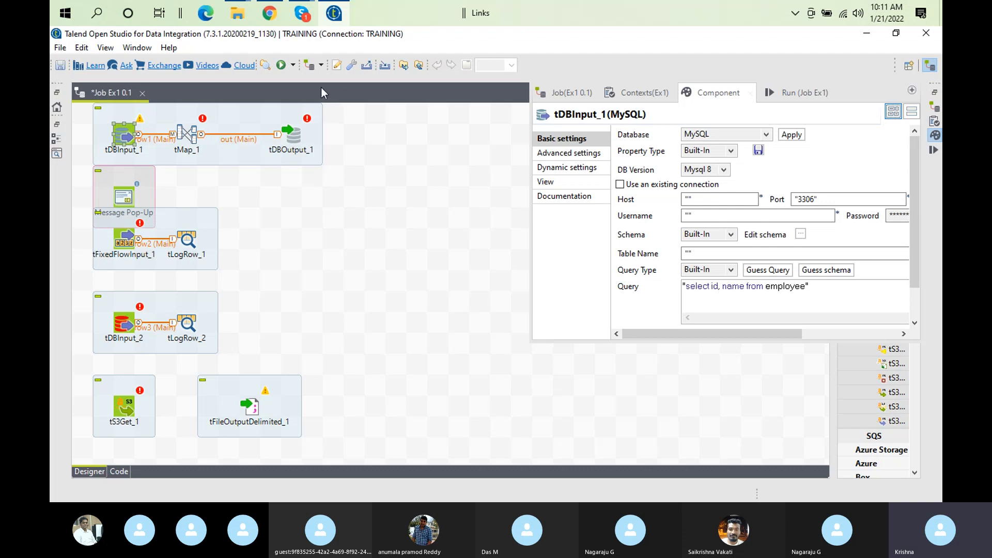
# Check tDBInput_1's Advanced settings, return to Basic settings, then close the component view
pyautogui.click(588, 154)
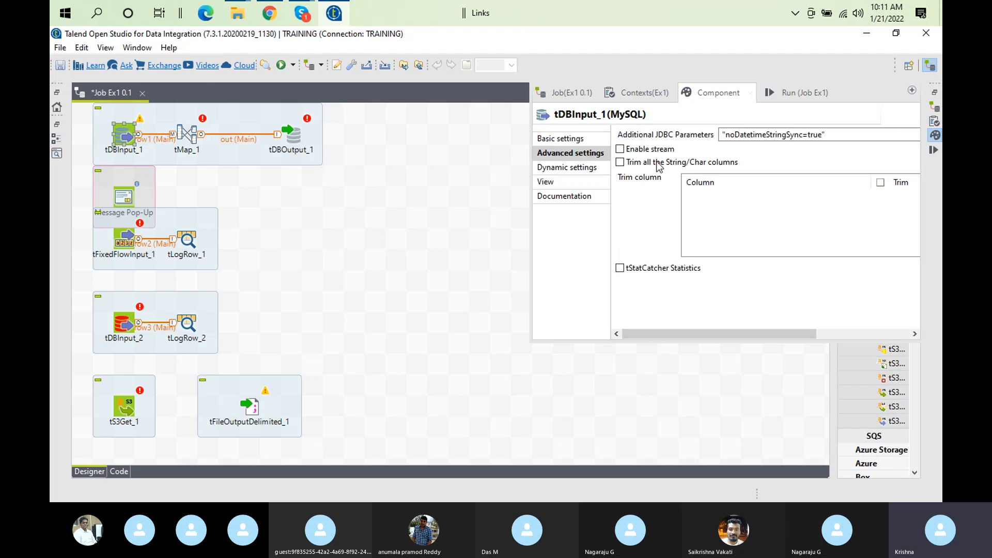
pyautogui.click(584, 145)
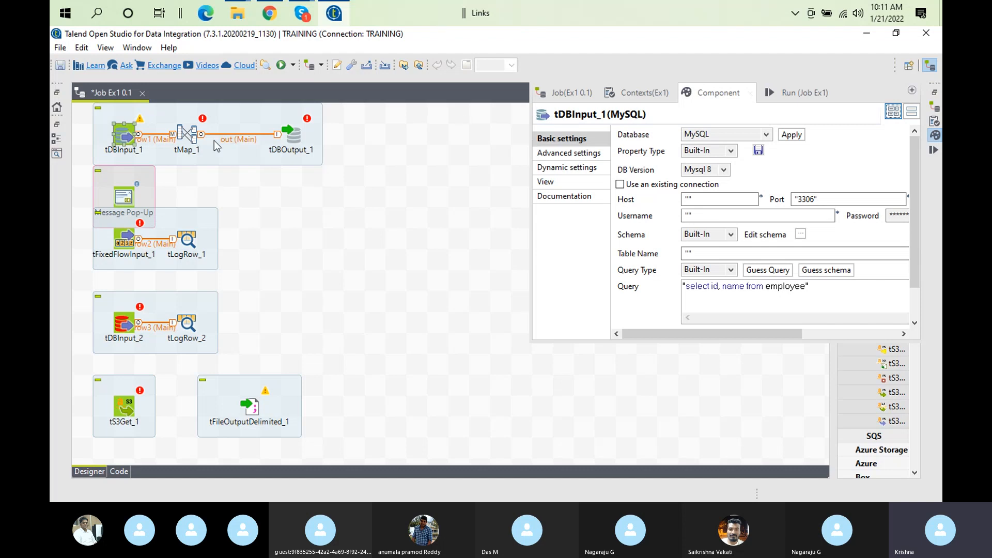
pyautogui.click(165, 149)
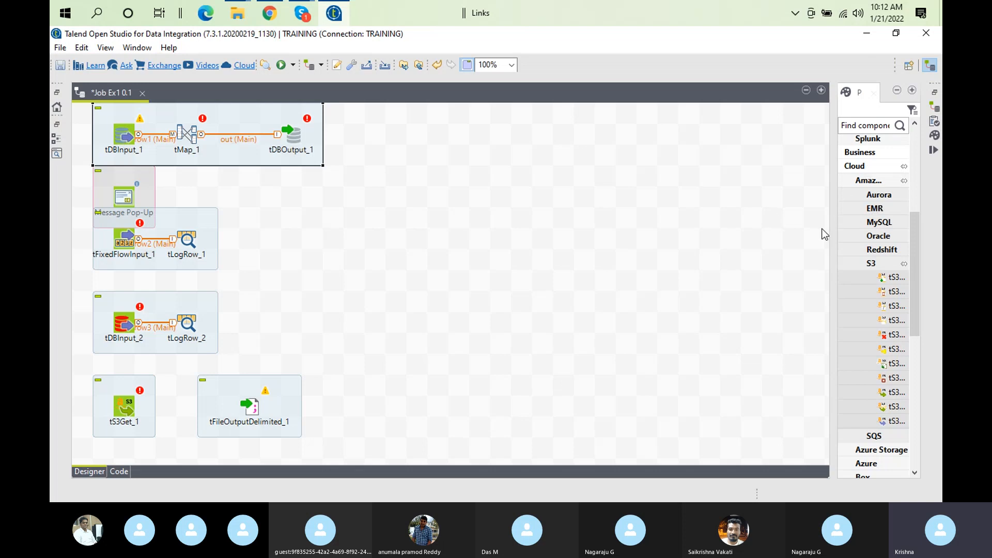
# Widen the palette and collapse the Amazon group to list the remaining Cloud components
pyautogui.moveTo(829, 233); pyautogui.dragTo(661, 207)
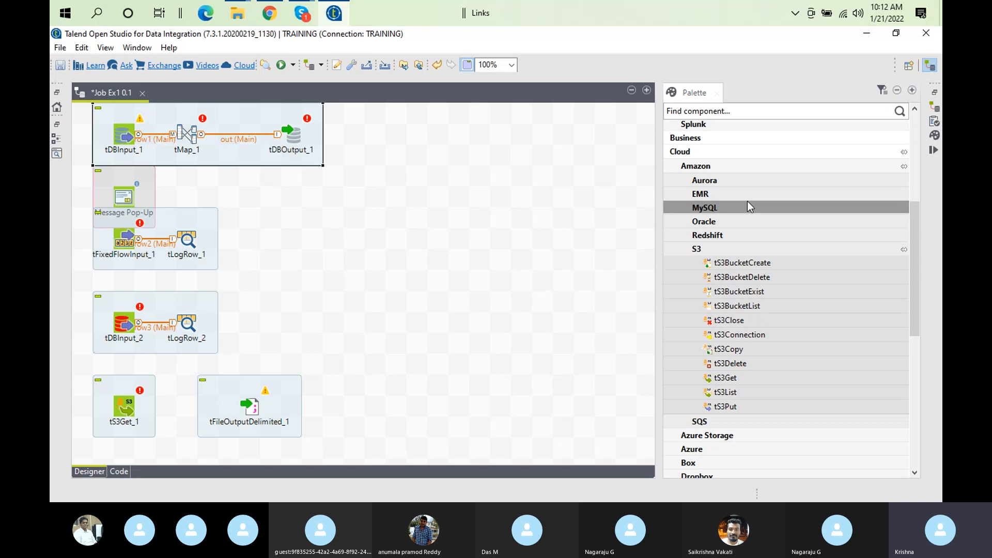
pyautogui.click(699, 170)
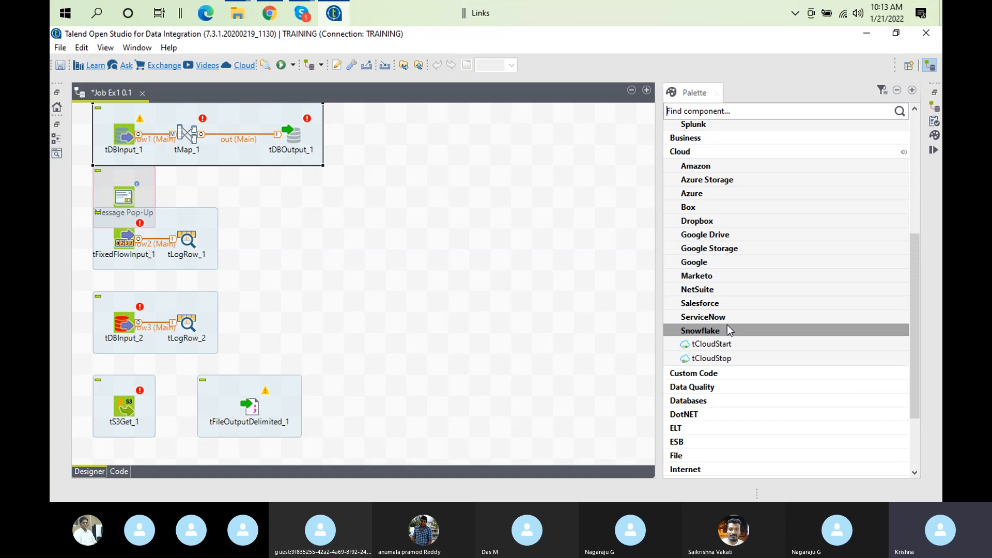
# Nudge the tDBInput_1–tMap_1–tDBOutput_1 subjob higher, then select the Message Pop-Up subjob
pyautogui.click(530, 271)
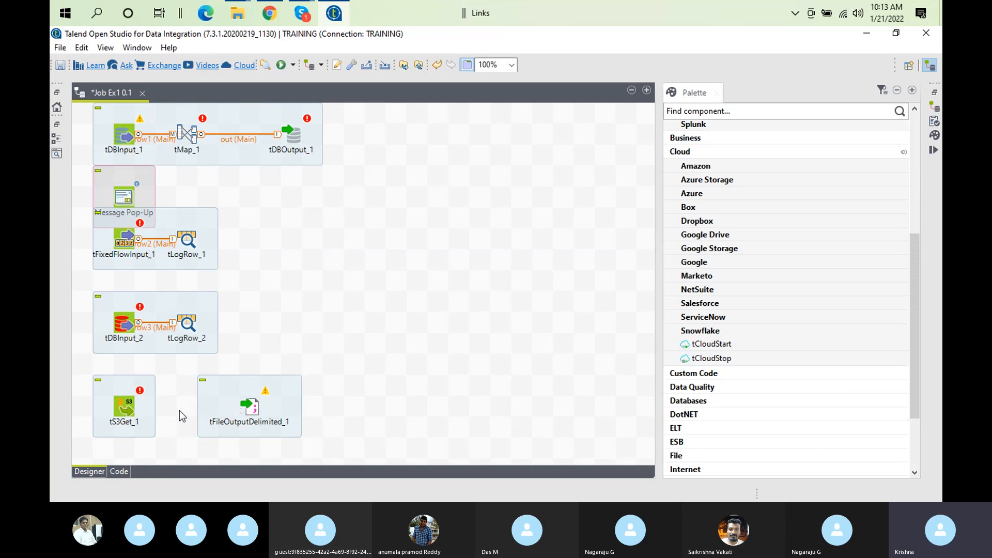
pyautogui.click(123, 139)
pyautogui.click(128, 137)
pyautogui.moveTo(128, 133)
pyautogui.mouseDown()
pyautogui.moveTo(126, 176)
pyautogui.moveTo(129, 139)
pyautogui.mouseUp()
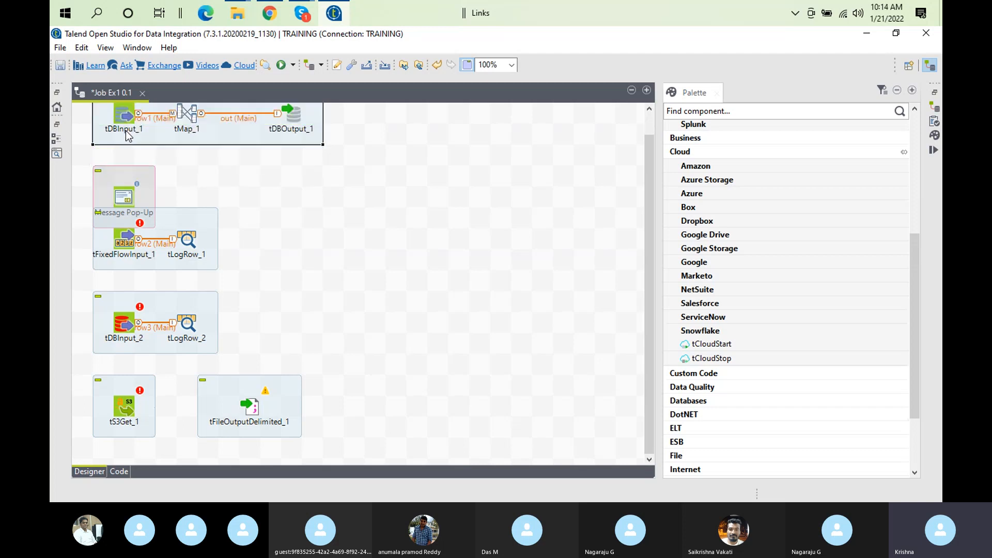
pyautogui.click(124, 195)
pyautogui.click(127, 196)
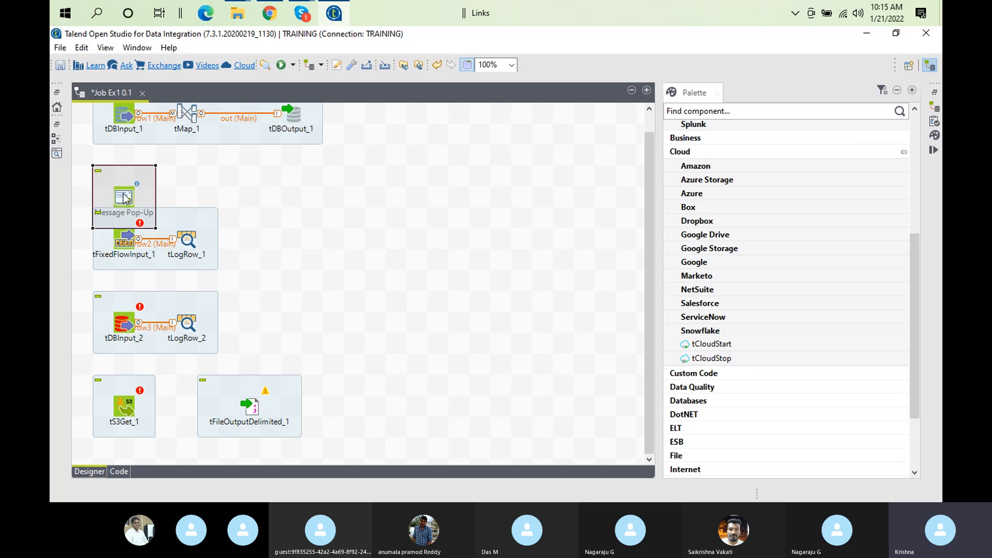
pyautogui.click(124, 319)
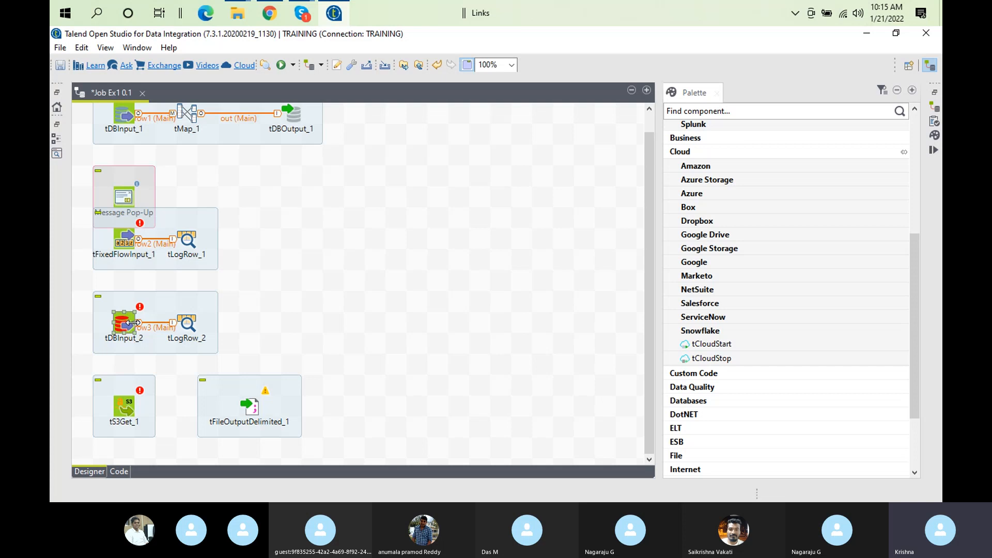
pyautogui.click(124, 399)
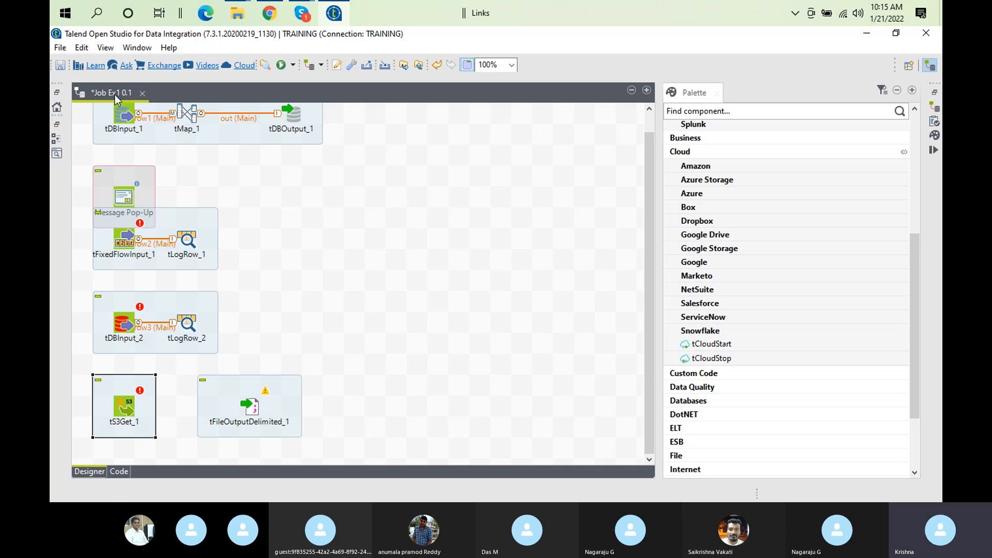
# Inspect tDBInput_1's Row connection options, then select its subjob to show SubJob settings
pyautogui.rightClick(121, 114)
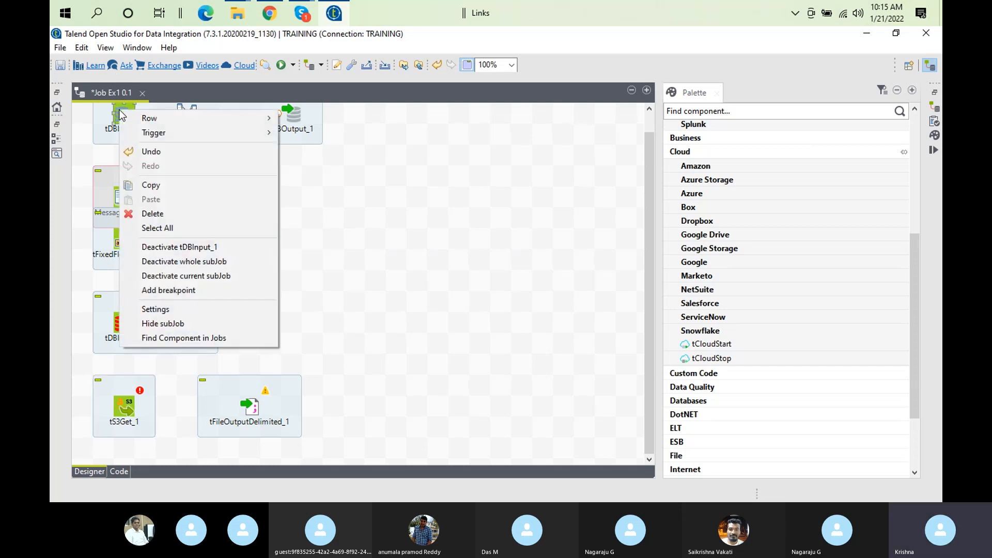
pyautogui.moveTo(136, 120)
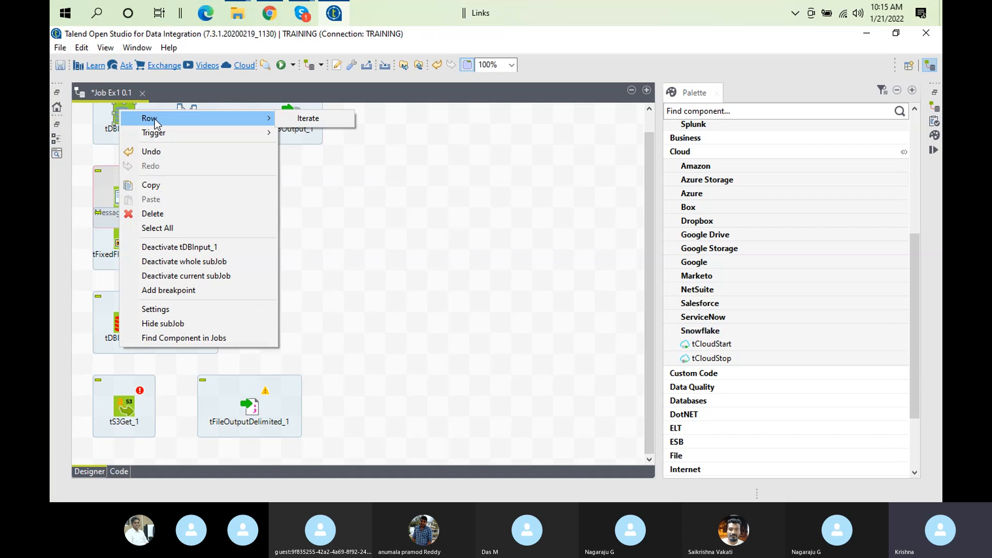
pyautogui.click(110, 143)
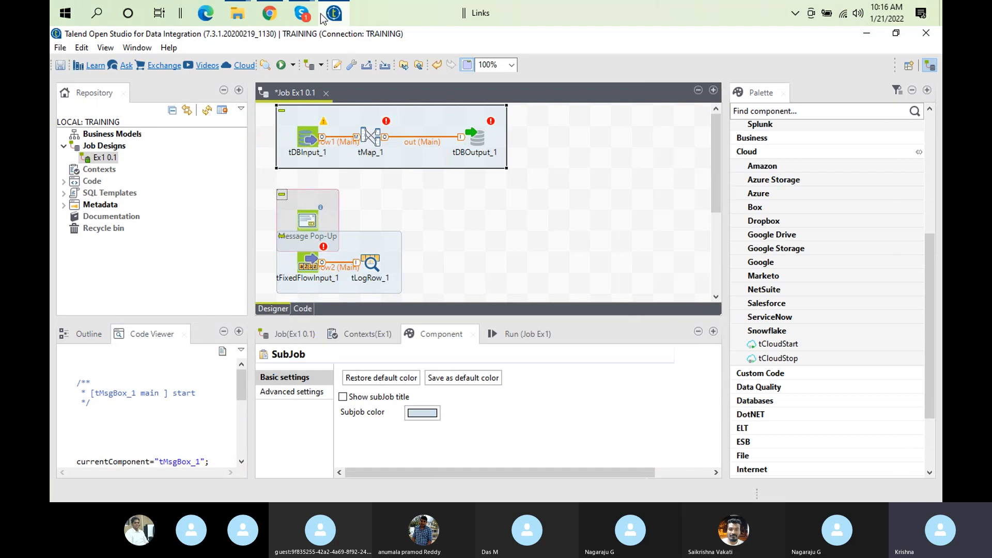
# Bring the Skype TRN01122022 call window with its chat panel to the front
pyautogui.moveTo(302, 13)
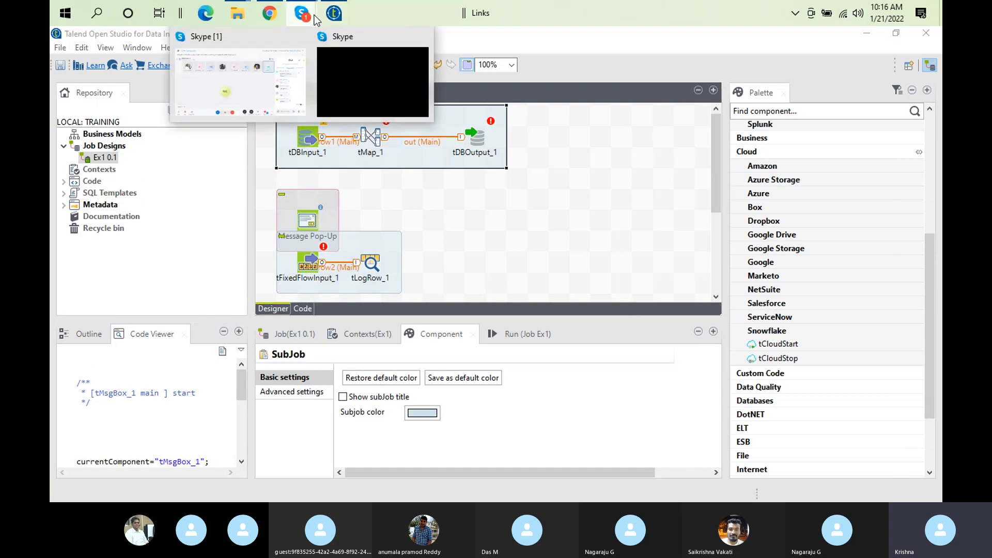
pyautogui.click(339, 77)
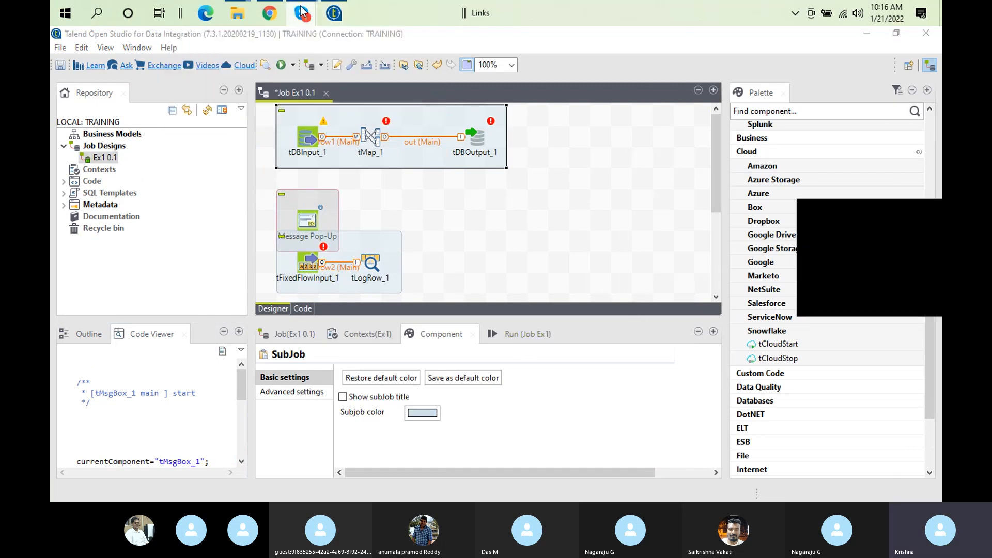
pyautogui.moveTo(302, 13)
pyautogui.click(234, 73)
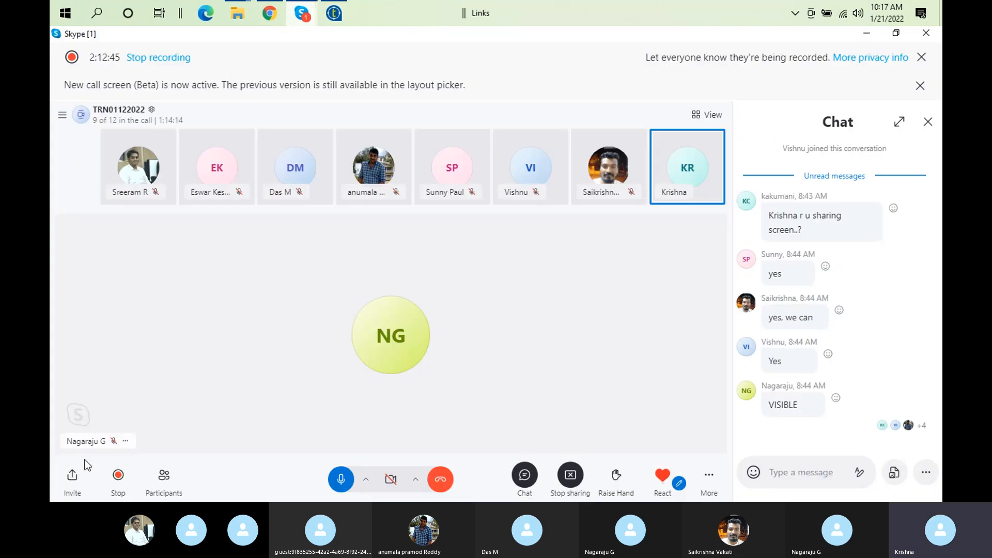